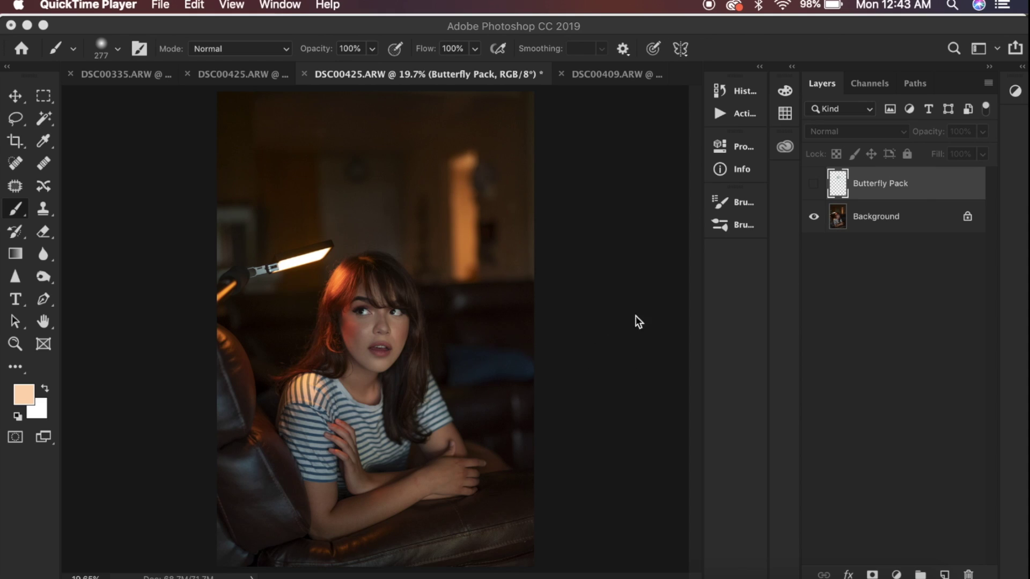
Step: Switch to the finished butterfly version of the portrait and examine its glowing butterflies and colour effects
left_click(265, 74)
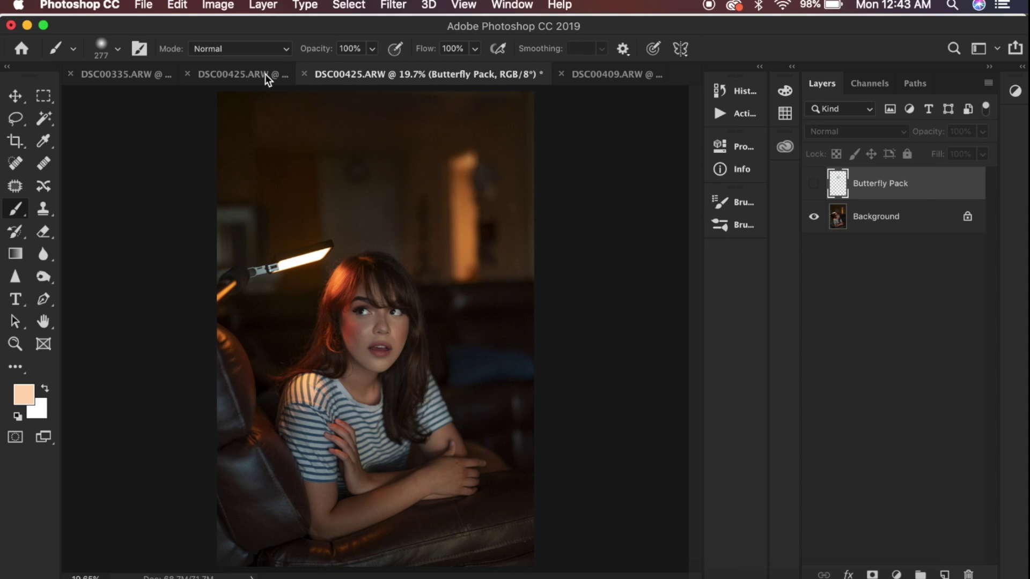
left_click(256, 72)
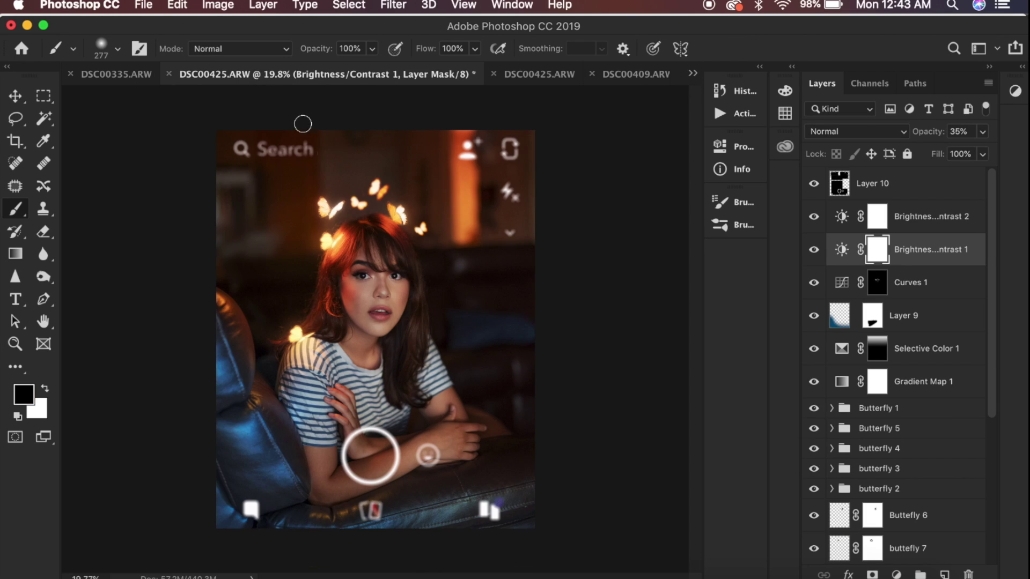
scroll(401, 226, "up", 5)
scroll(401, 226, "down", 3)
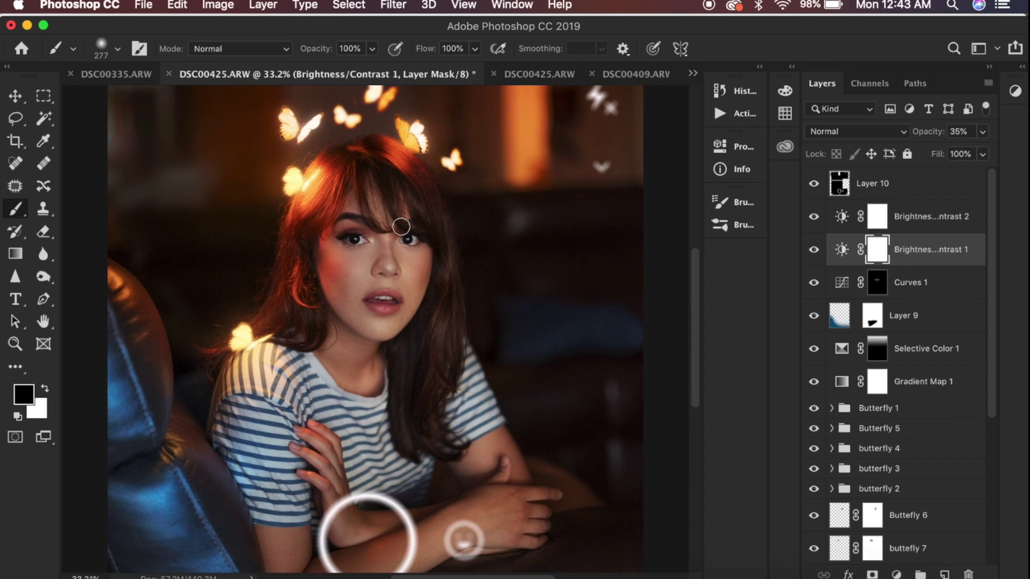
scroll(401, 226, "down", 1)
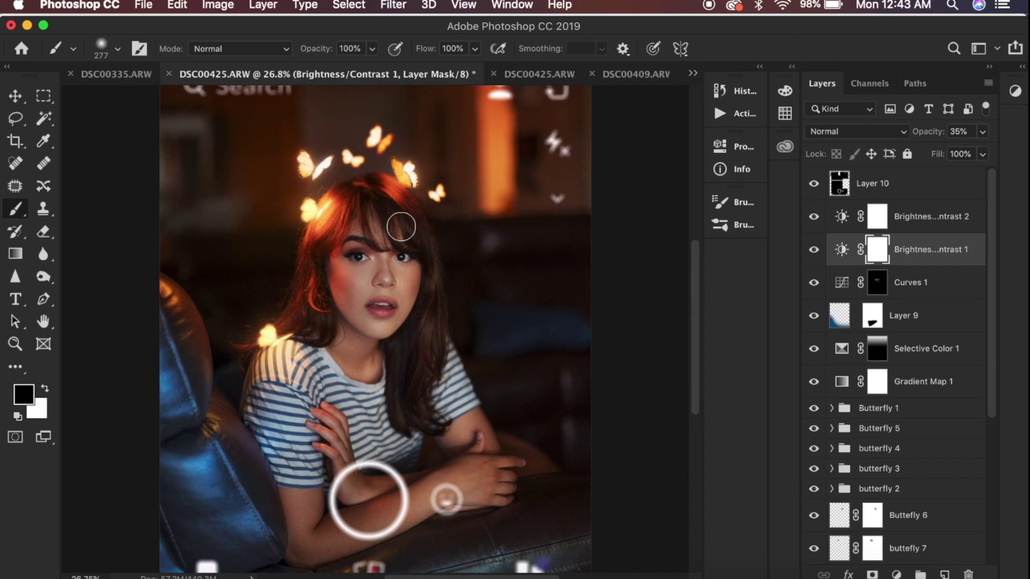
Step: Return to the unedited portrait document containing the Butterfly Pack layer and duplicate its Background layer
left_click(526, 80)
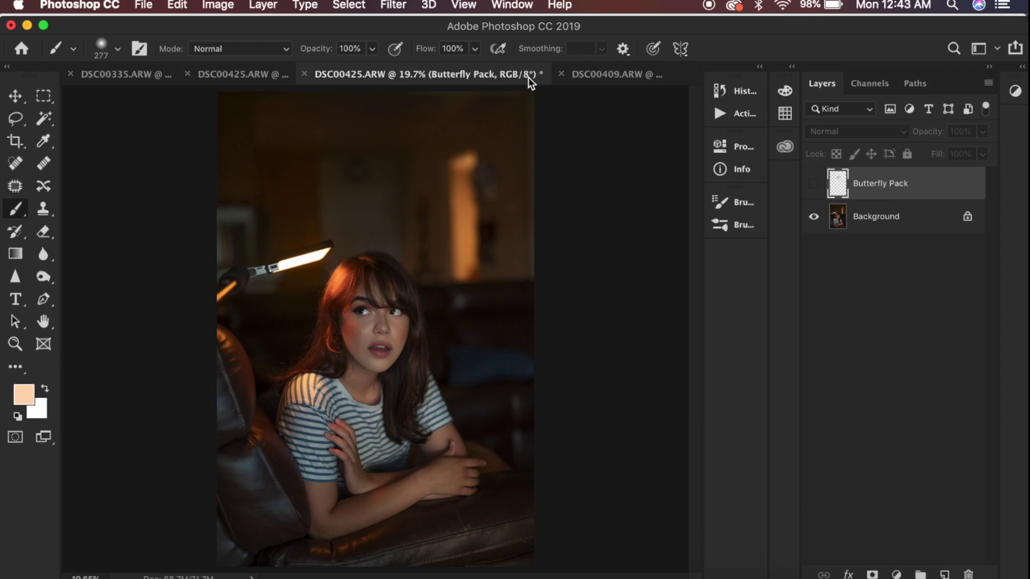
scroll(403, 478, "up", 4)
scroll(404, 479, "up", 4)
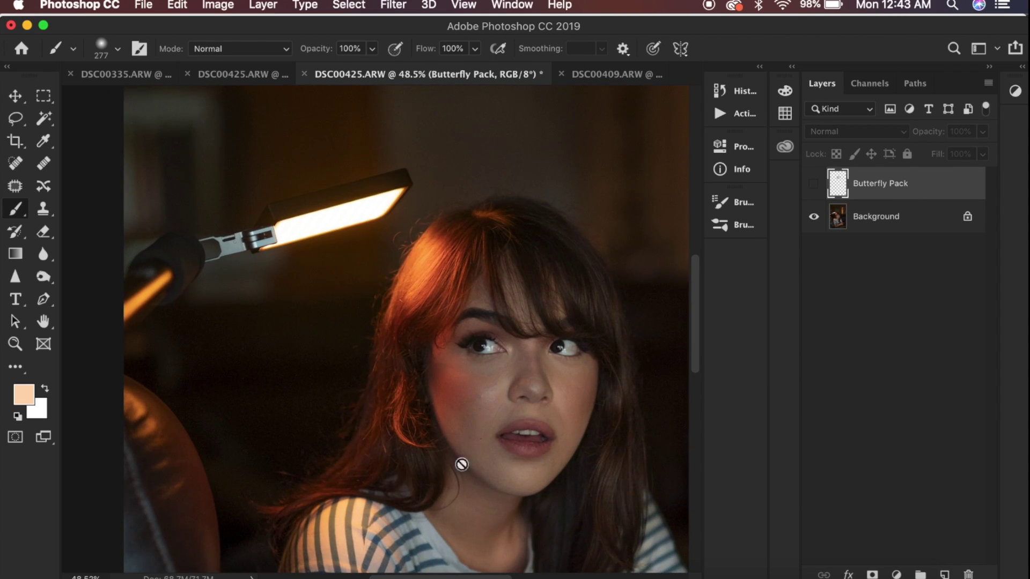
left_click(874, 218)
key("super+j")
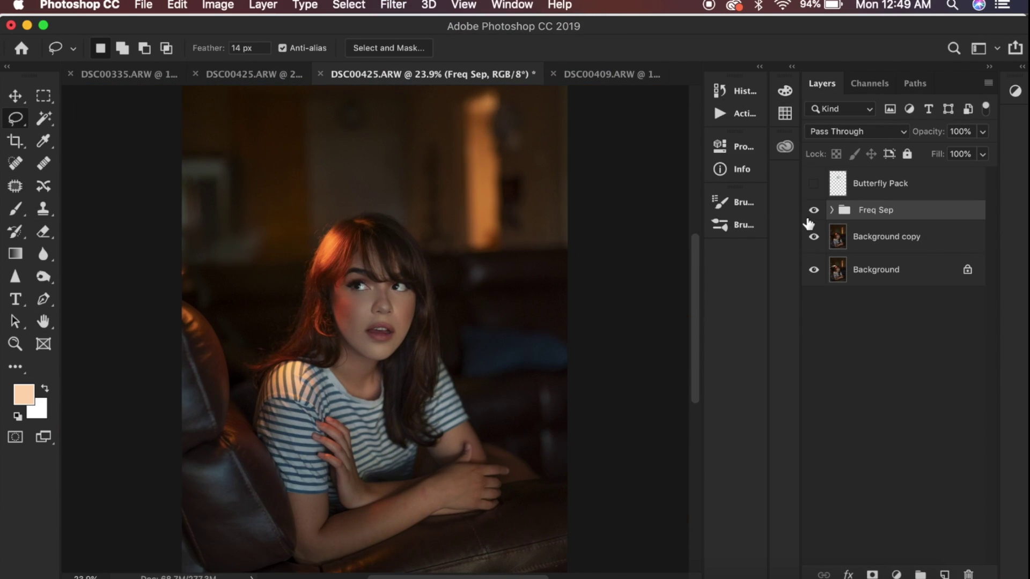
Step: Compare the portrait with and without the Freq Sep group and inspect the skin retouching
left_click(814, 211)
left_click(814, 211)
left_click(813, 211)
left_click(814, 211)
scroll(546, 363, "up", 5)
scroll(545, 363, "down", 5)
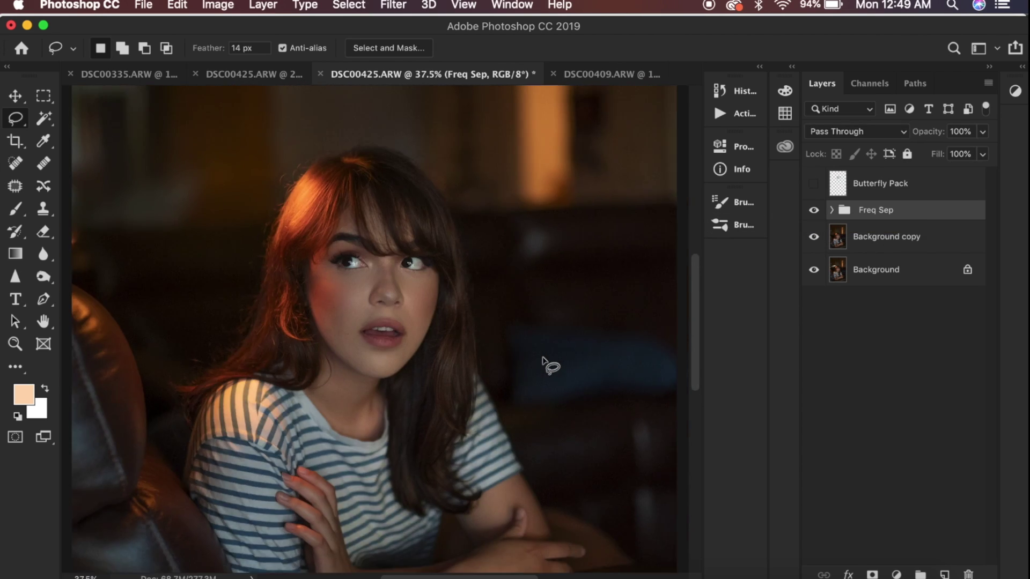
scroll(545, 363, "down", 2)
Step: Show the Butterfly Pack layer and move the butterflies down and slightly left, just above the woman's head
left_click(814, 184)
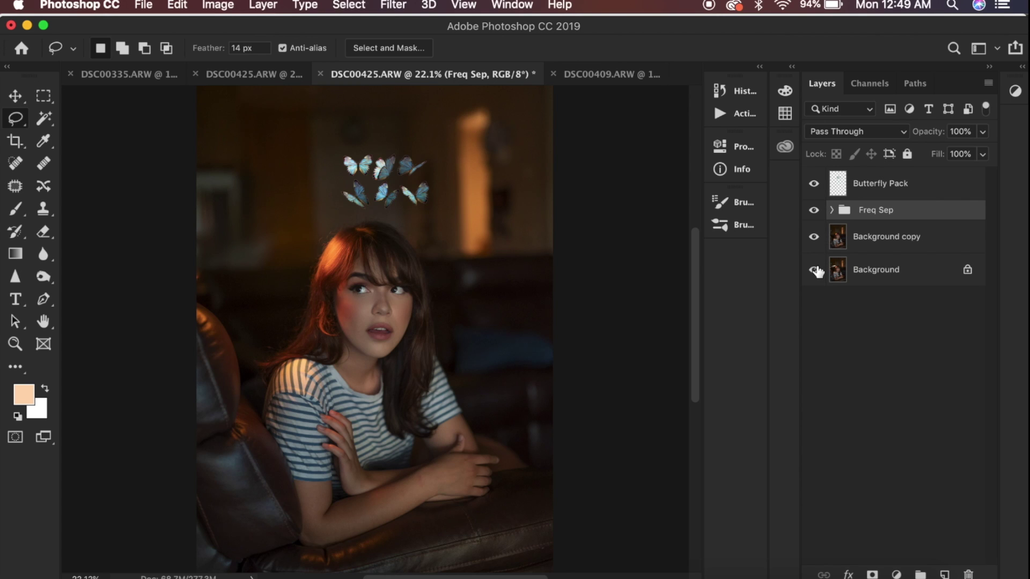
scroll(671, 289, "up", 4)
scroll(671, 290, "down", 2)
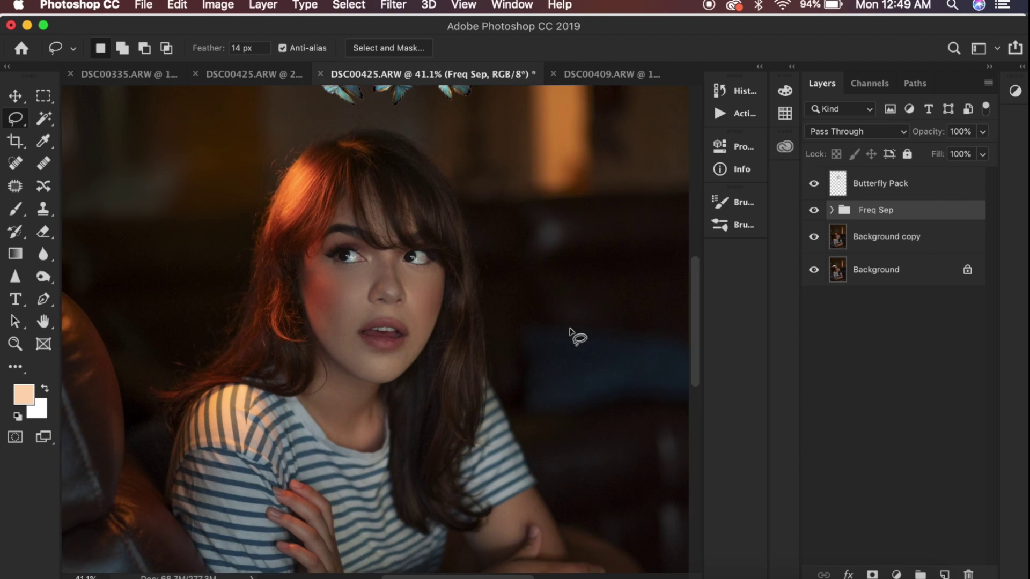
key("super+t")
key("Escape")
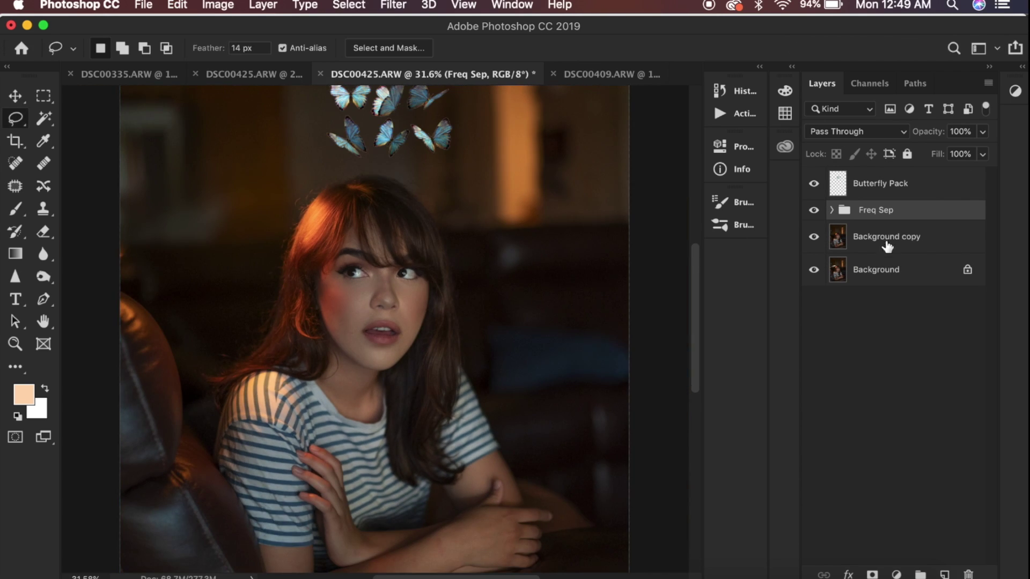
left_click(869, 194)
key("super+minus")
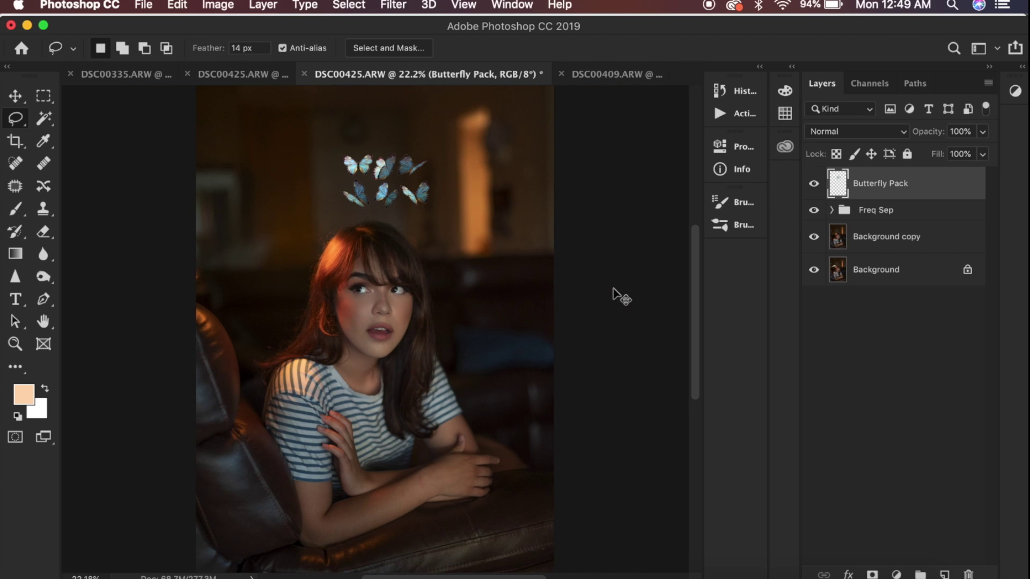
key("super+t")
left_click_drag(417, 198, 397, 213)
key("Return")
Step: Colorize the Butterfly Pack layer orange using Hue/Saturation with hue 41 and saturation 66
scroll(525, 301, "up", 2)
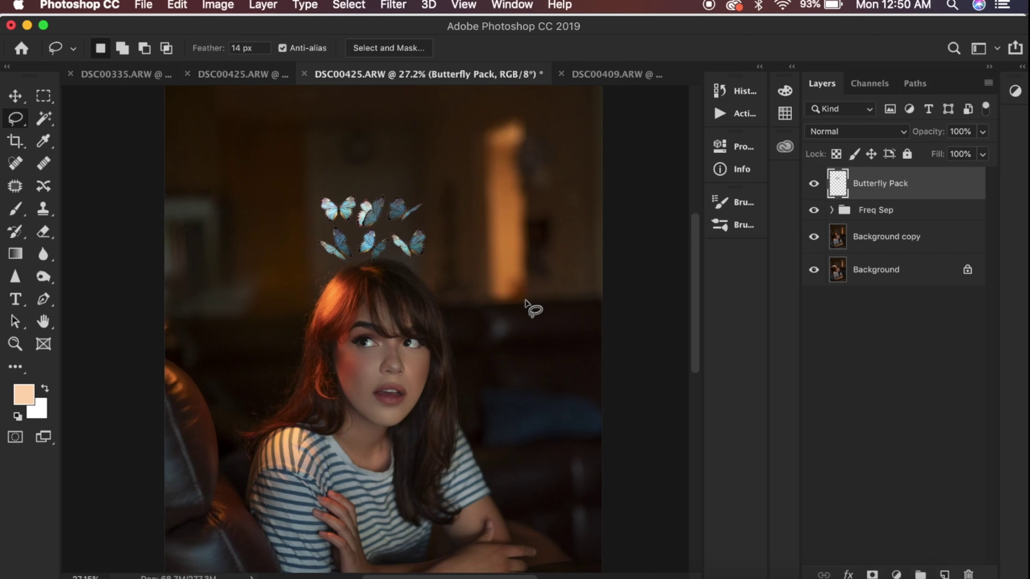
scroll(526, 307, "up", 5)
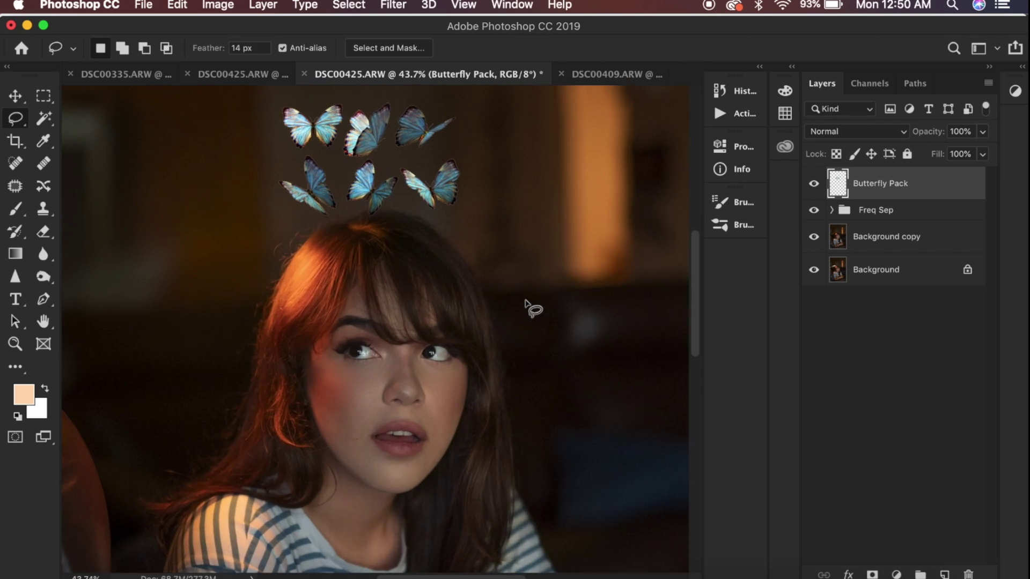
scroll(526, 307, "up", 2)
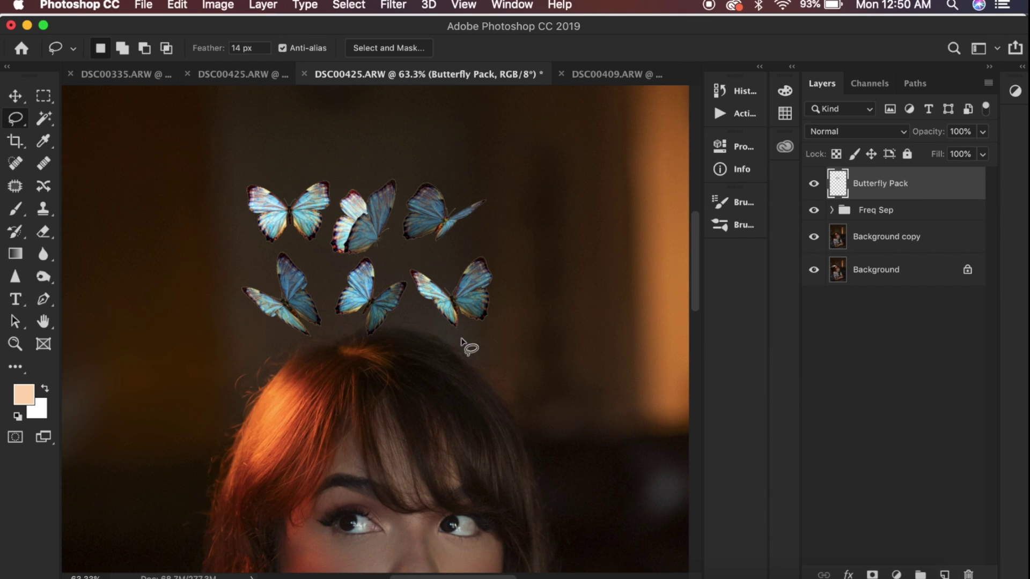
key("super+u")
left_click(943, 285)
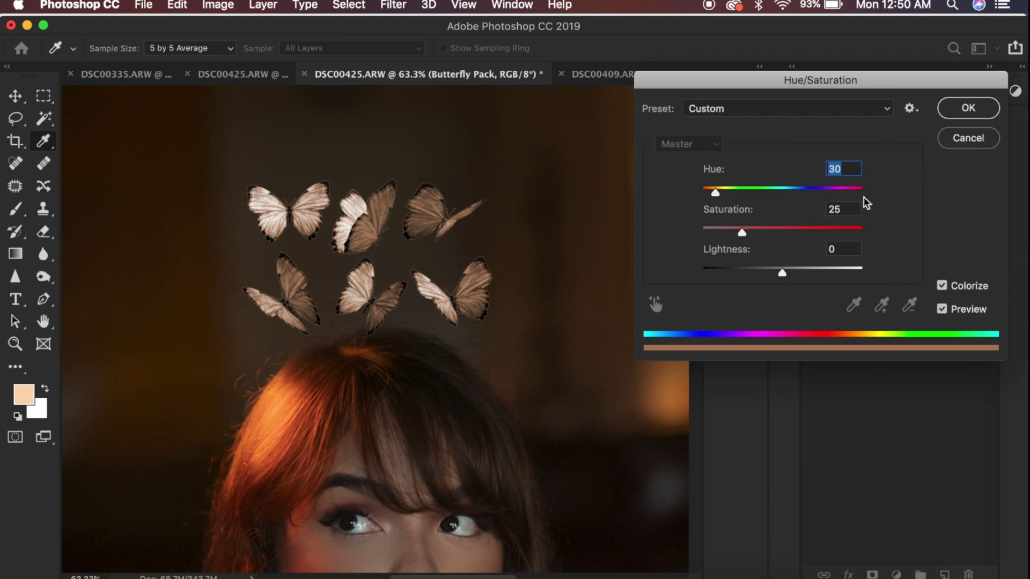
left_click_drag(742, 232, 808, 232)
mouse_move(715, 192)
left_mouse_down()
mouse_move(736, 199)
mouse_move(721, 204)
left_mouse_up()
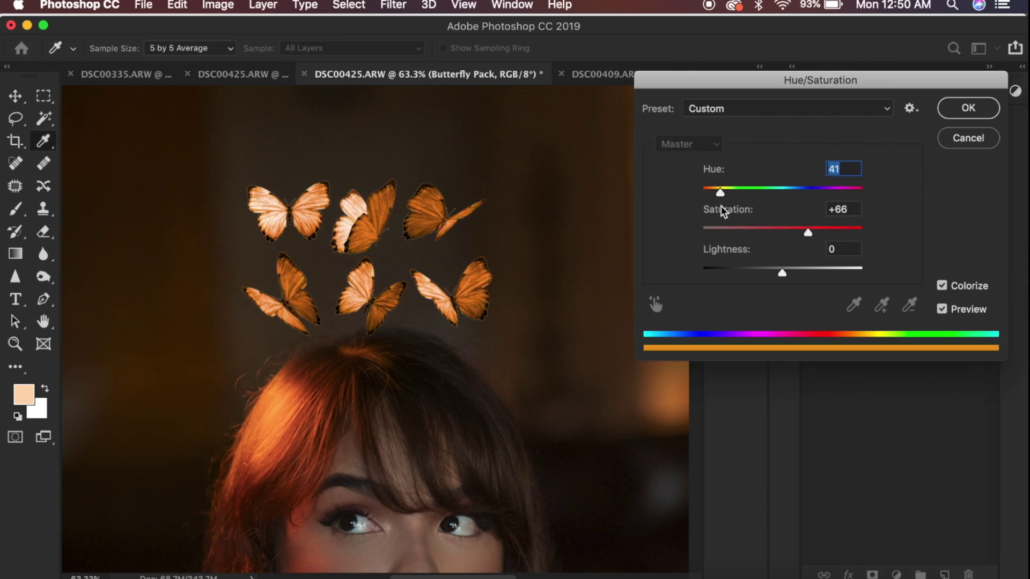
key("Return")
key("l")
scroll(356, 366, "down", 2)
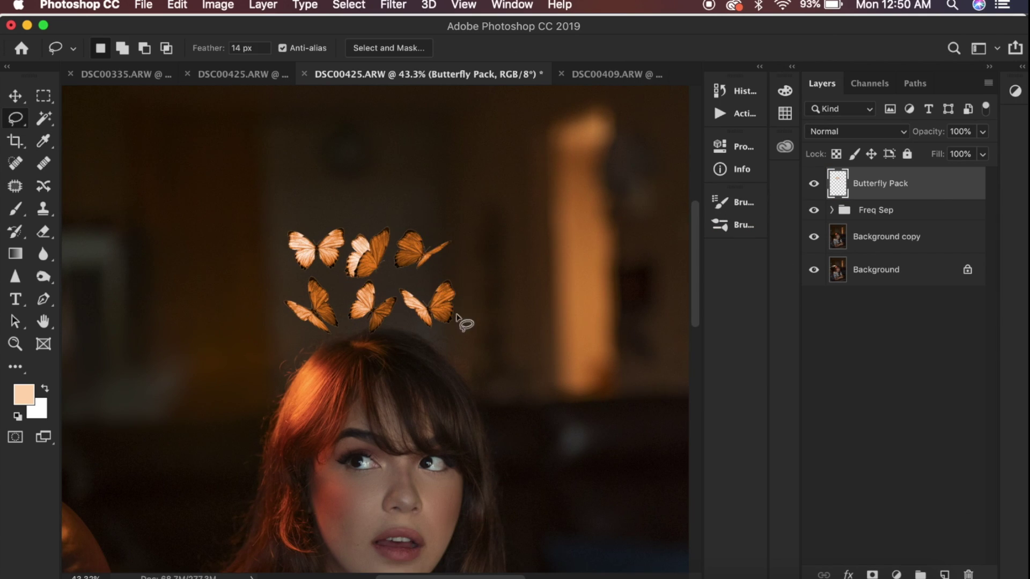
left_click_drag(434, 269, 390, 278)
mouse_move(450, 361)
left_mouse_down()
mouse_move(496, 327)
mouse_move(460, 322)
left_mouse_up()
key("super+d")
Step: Lasso the lower-right butterfly with a 0 px feather, copy it onto its own layer, and hide the Butterfly Pack layer
left_click(255, 49)
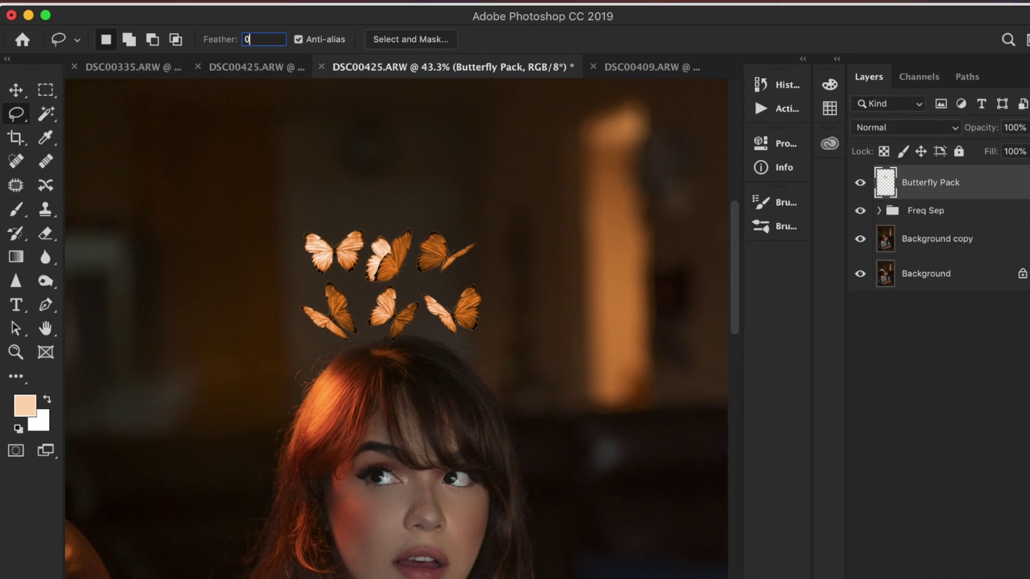
type("0")
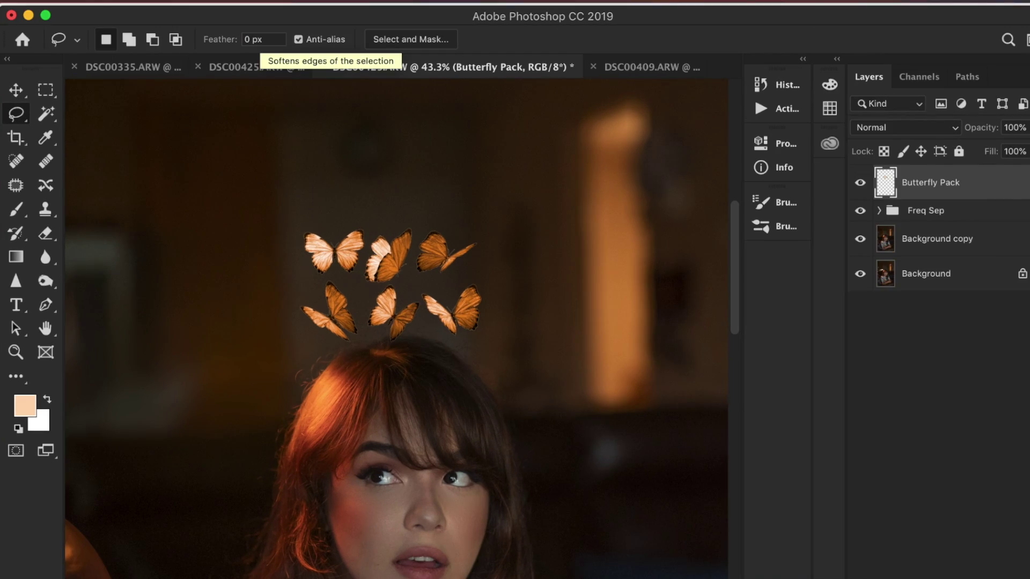
mouse_move(465, 293)
left_mouse_down()
mouse_move(419, 281)
mouse_move(427, 329)
mouse_move(493, 339)
mouse_move(510, 307)
left_mouse_up()
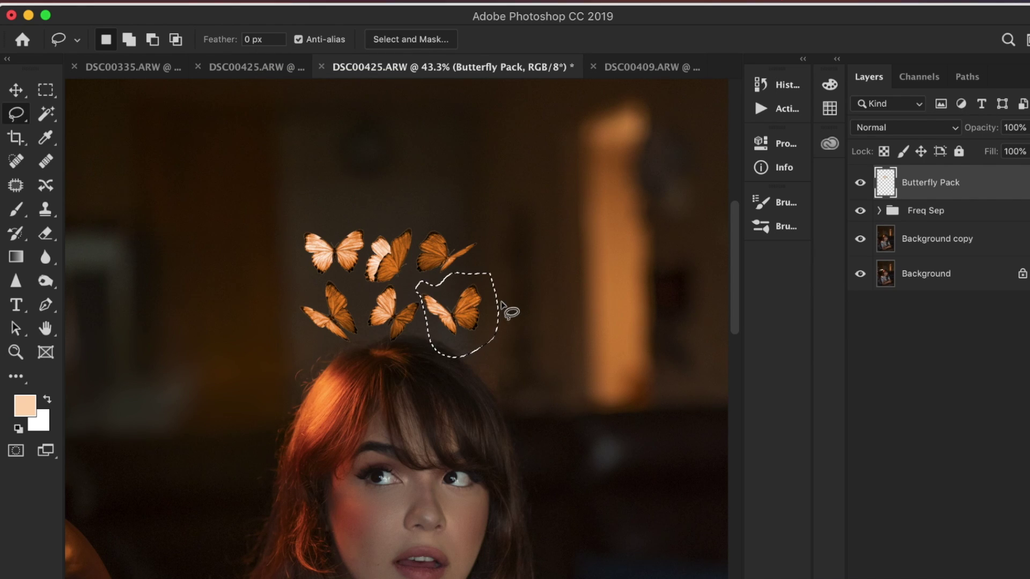
key("super+j")
left_click(860, 217)
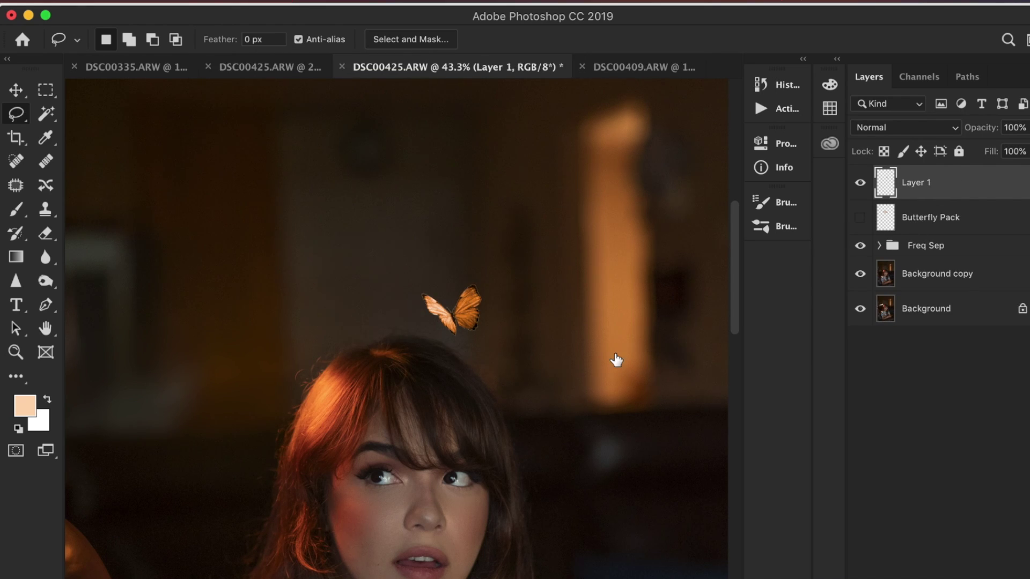
Step: Move the copied butterfly above the left side of the woman's head and flip it horizontally
scroll(616, 359, "down", 2)
key("super+t")
left_click_drag(470, 271, 339, 292)
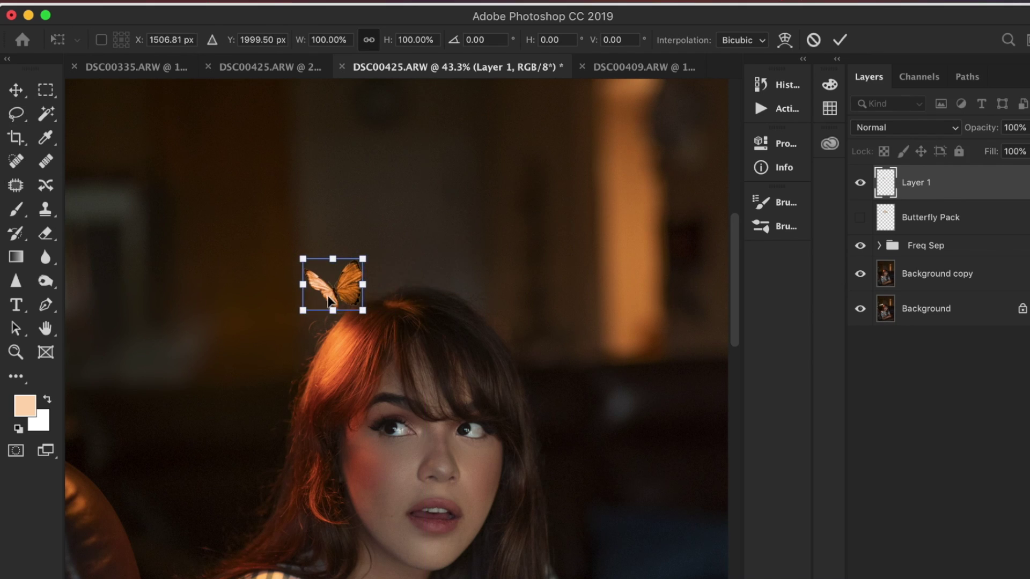
right_click(338, 294)
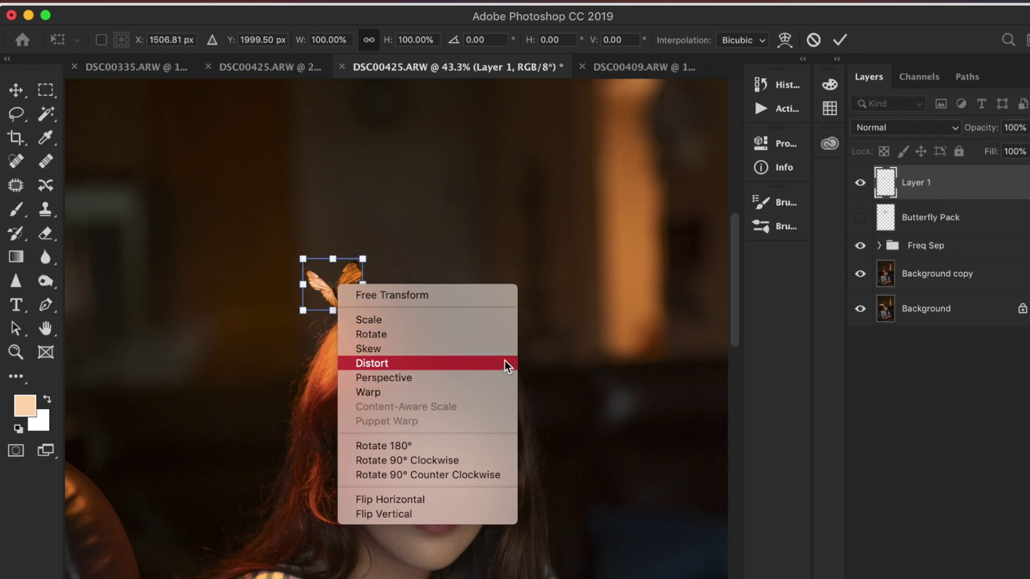
left_click(390, 499)
scroll(376, 322, "up", 2)
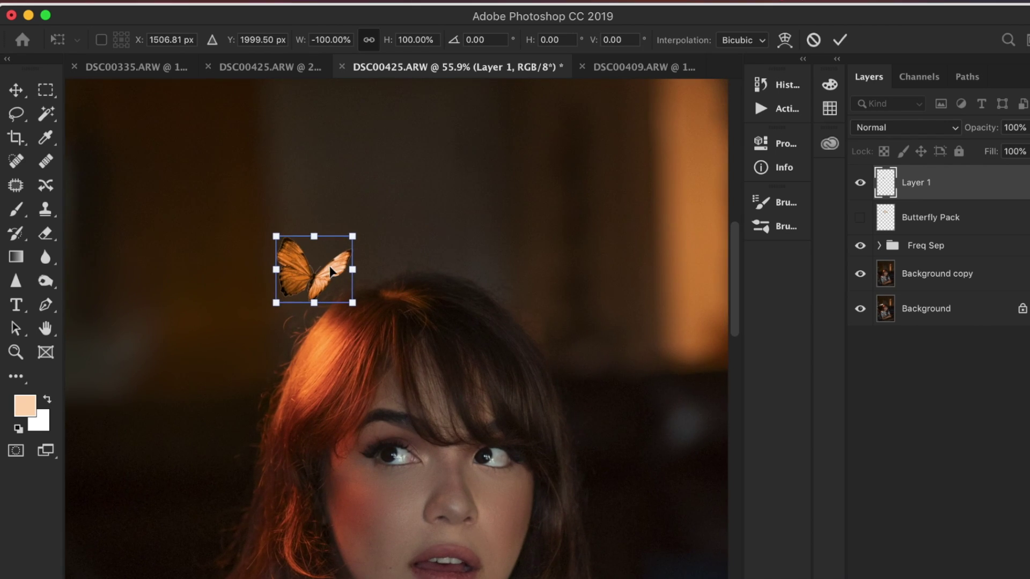
left_click_drag(327, 319, 327, 263)
key("Return")
key("l")
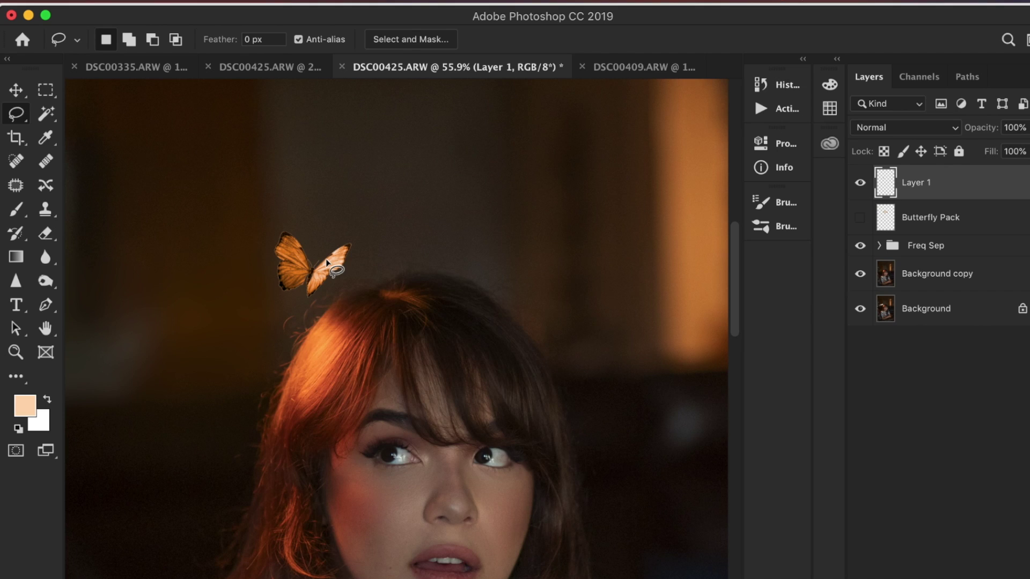
Step: Duplicate the single butterfly's layer and set the copy's blend mode to Screen
scroll(328, 298, "up", 2)
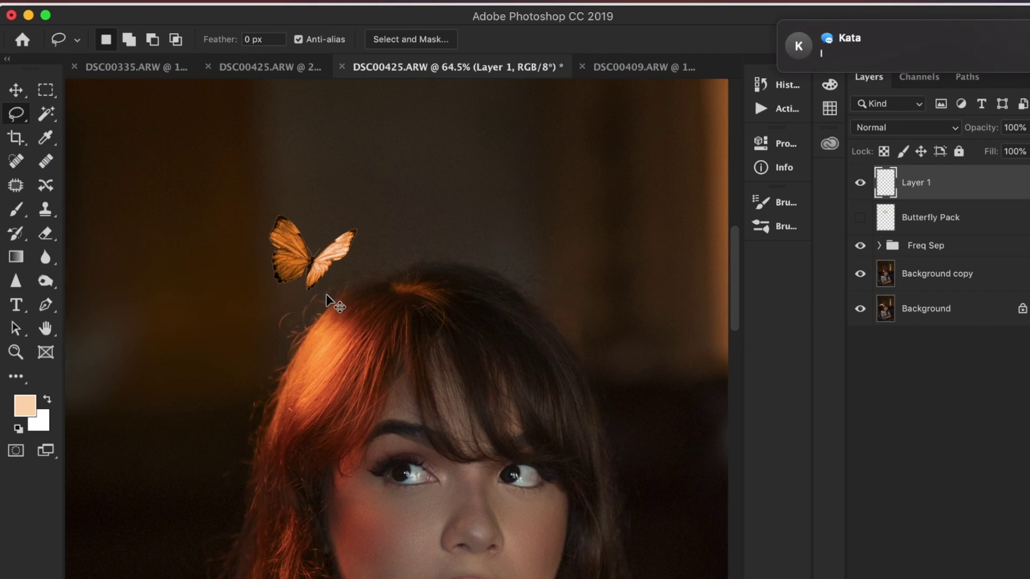
key("super+j")
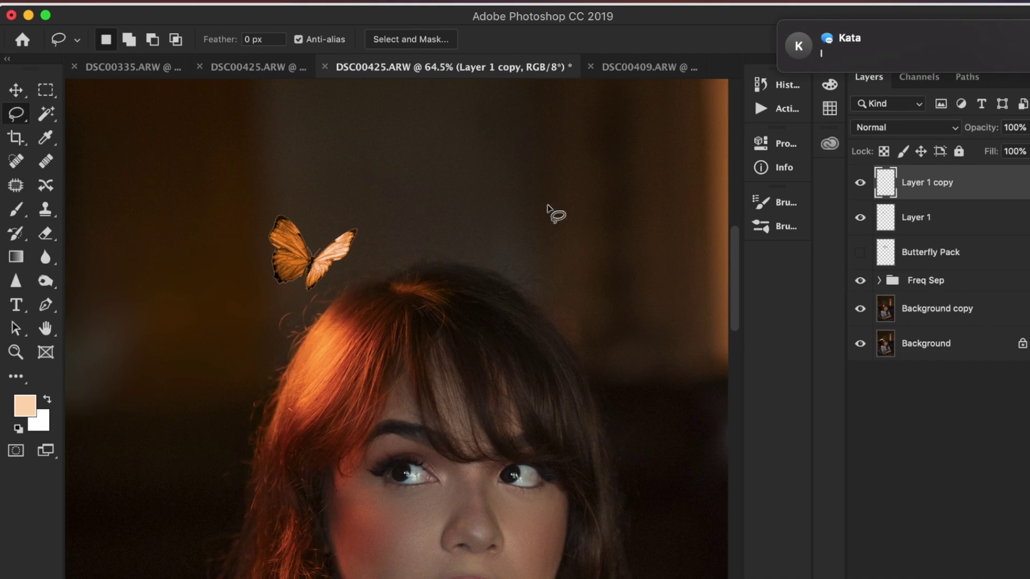
left_click(871, 127)
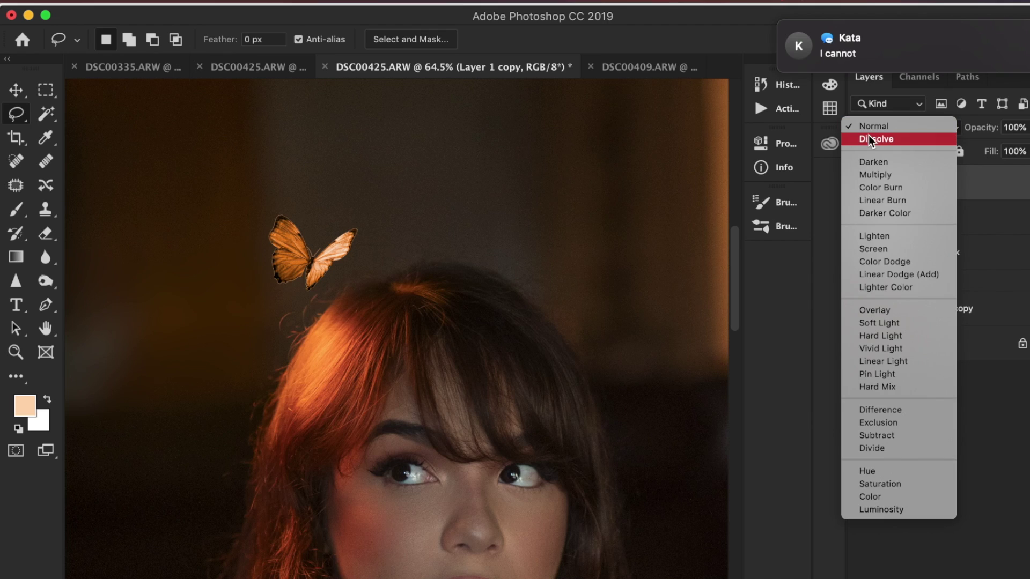
left_click(894, 249)
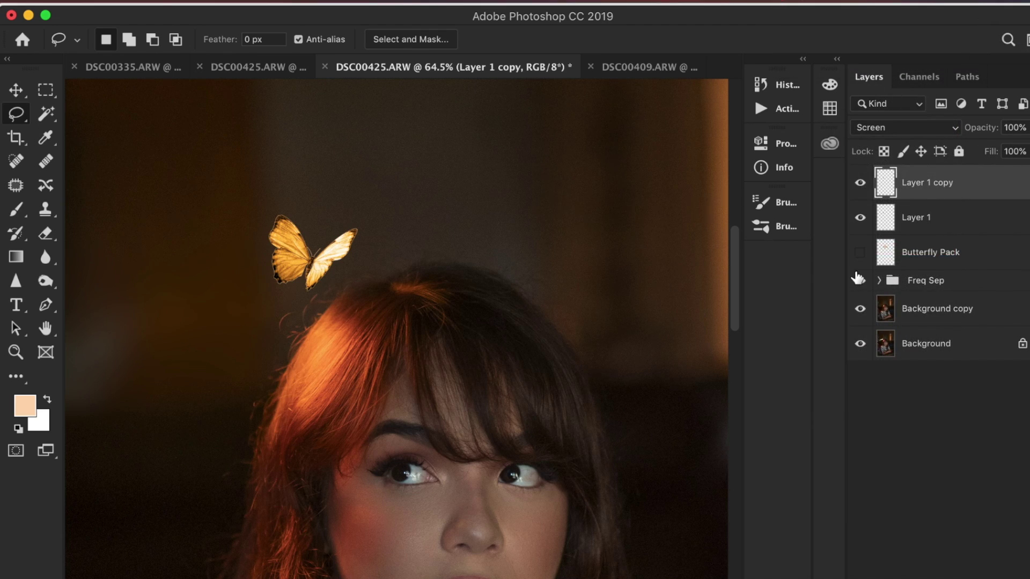
left_click(860, 280)
Step: Apply a Gaussian Blur with a 4.3 pixel radius to the Screen-mode butterfly copy
left_click(413, 1)
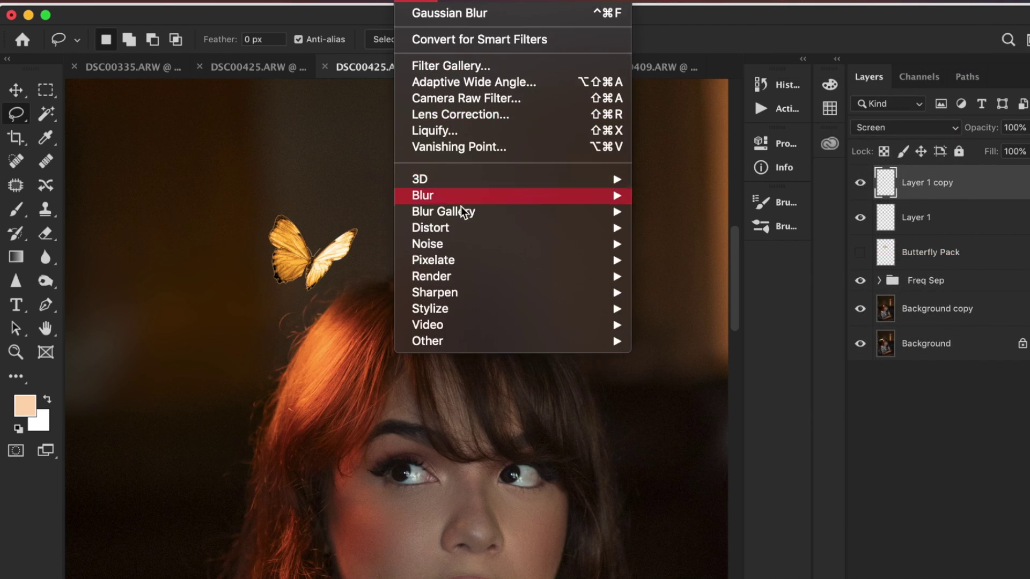
mouse_move(459, 200)
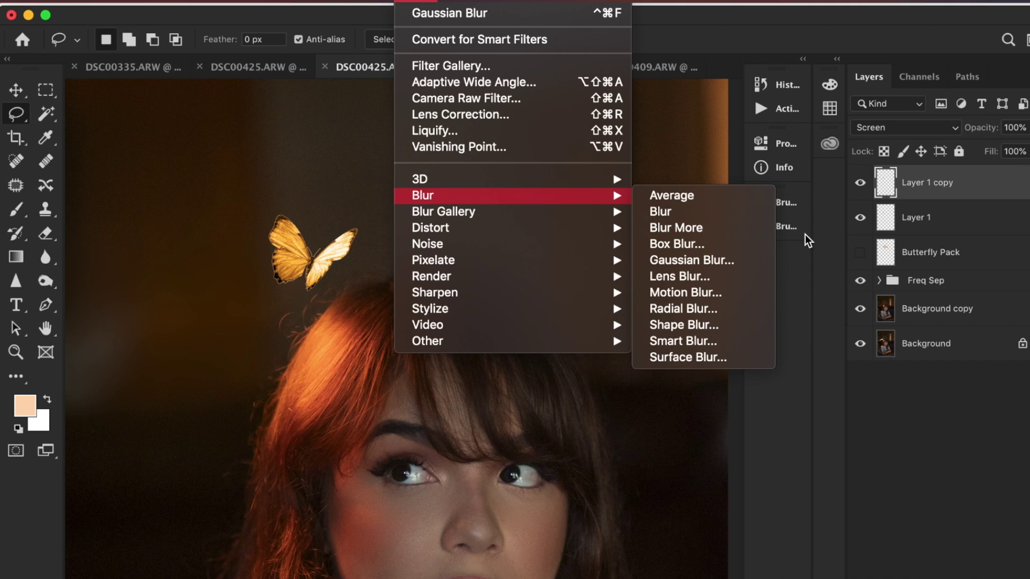
left_click(718, 271)
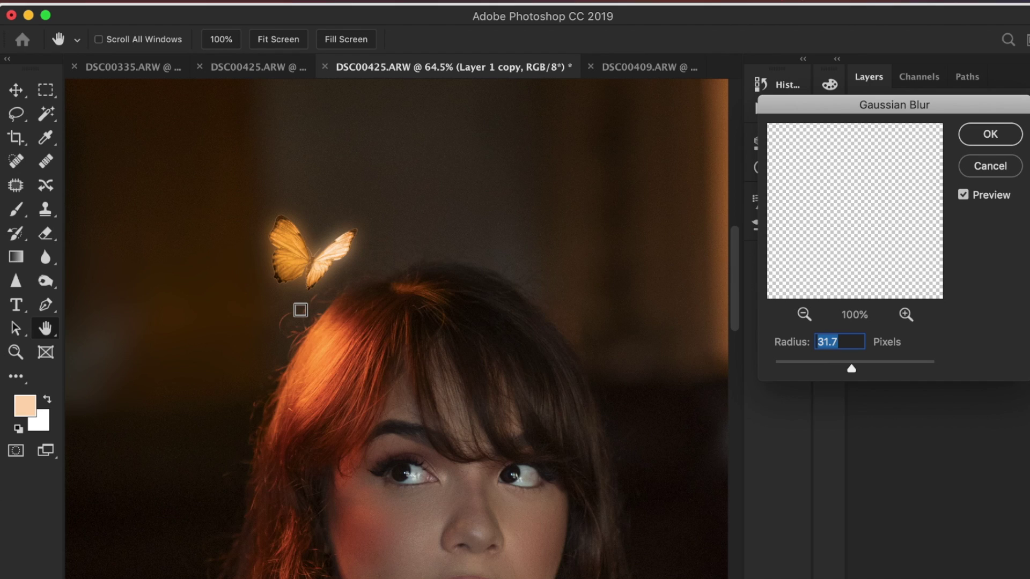
left_click(795, 368)
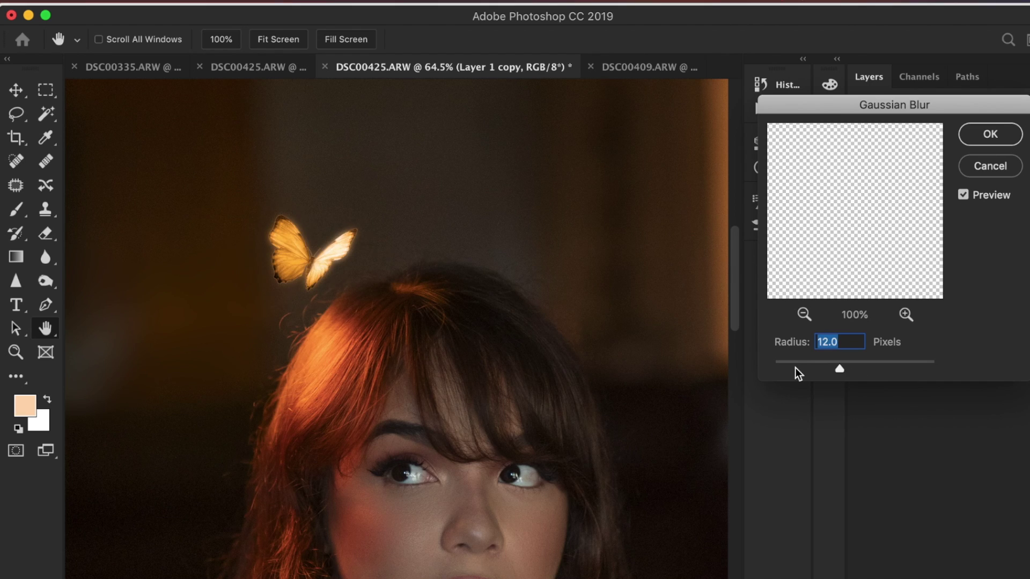
mouse_move(795, 368)
left_mouse_down()
mouse_move(835, 373)
mouse_move(796, 362)
mouse_move(813, 362)
left_mouse_up()
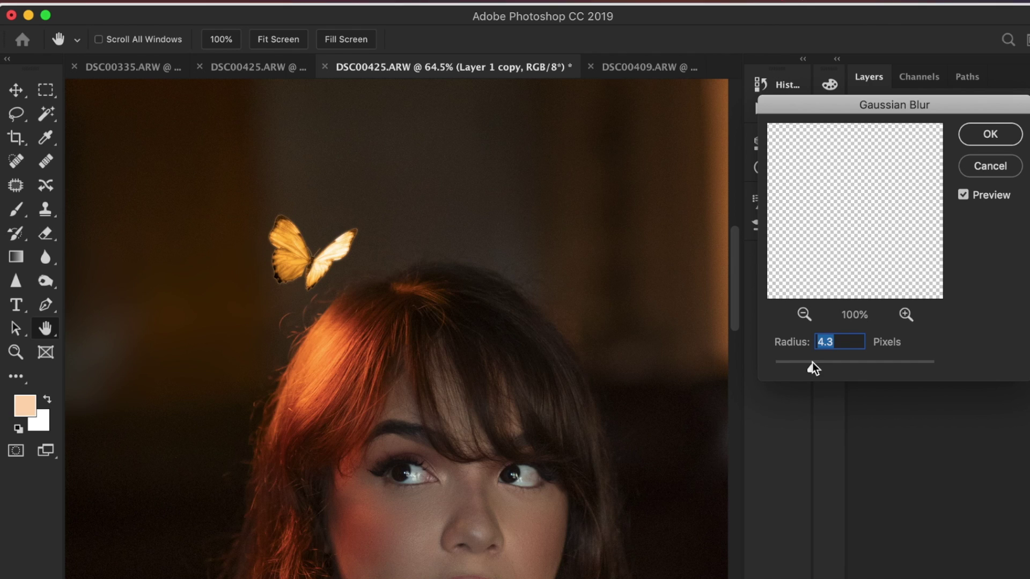
key("Return")
key("l")
scroll(602, 348, "up", 5)
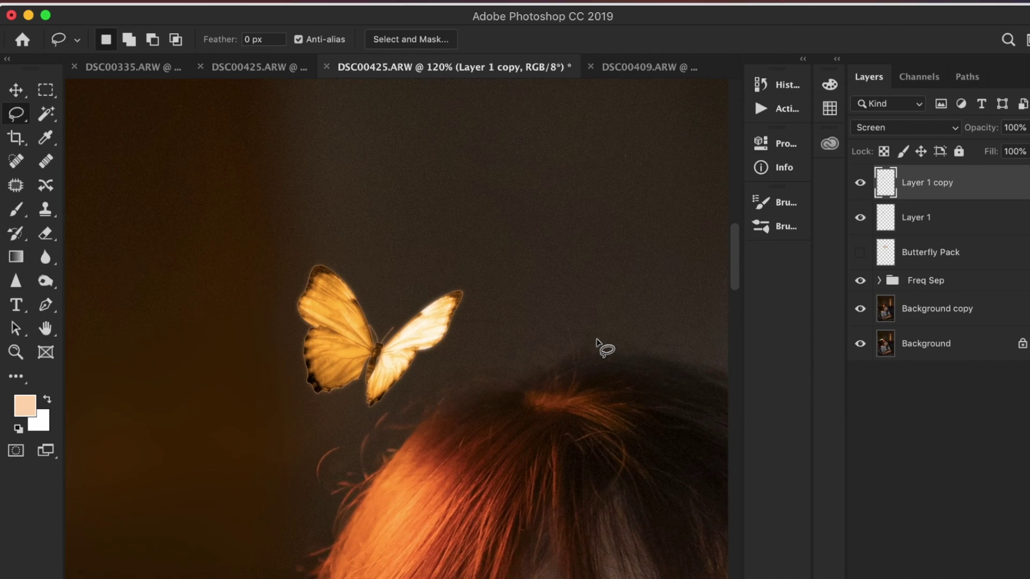
Step: Compare the butterfly with its blurred Screen copy hidden and shown, and duplicate that copy
scroll(602, 347, "up", 3)
left_click(861, 183)
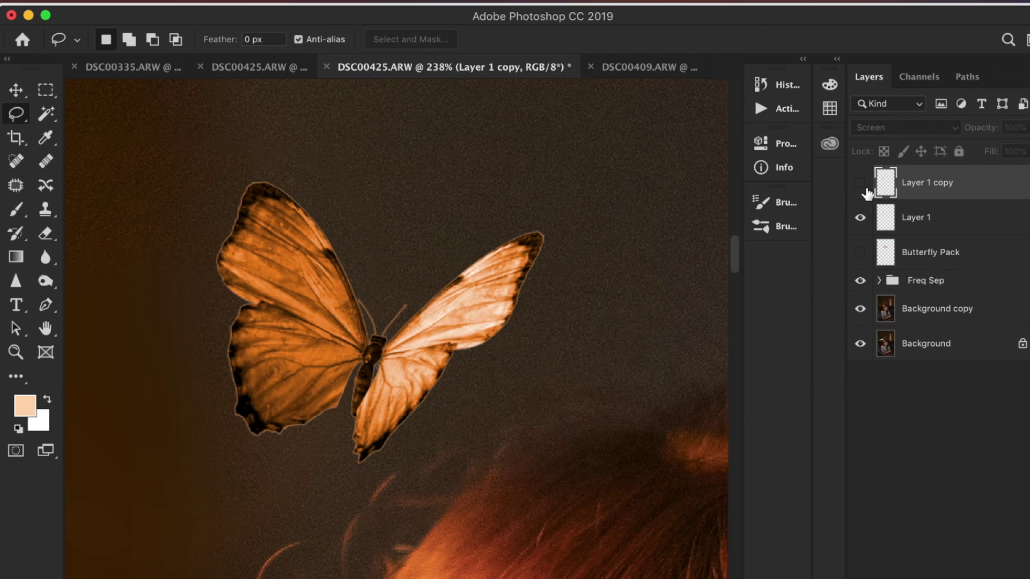
left_click(862, 183)
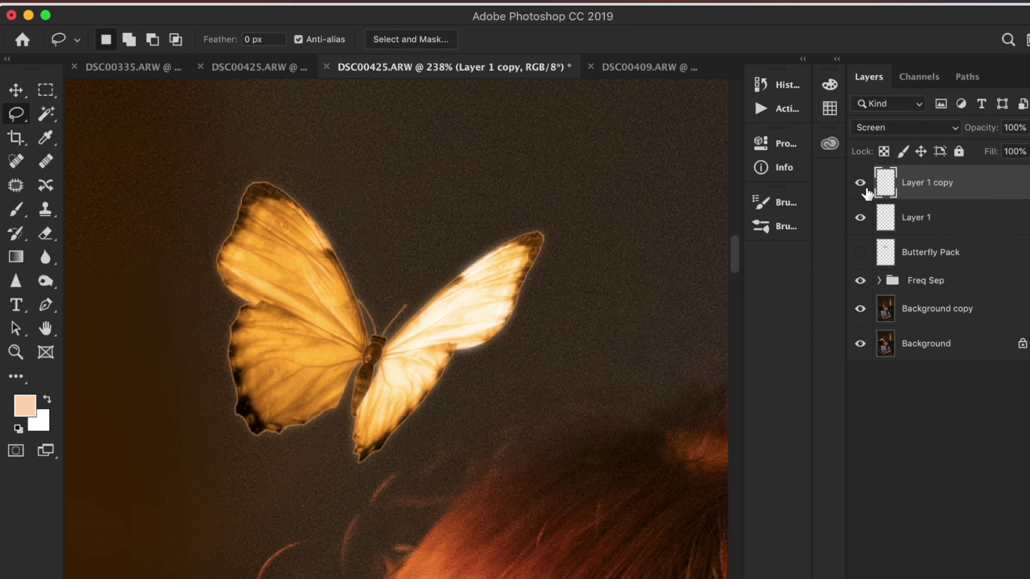
key("super+j")
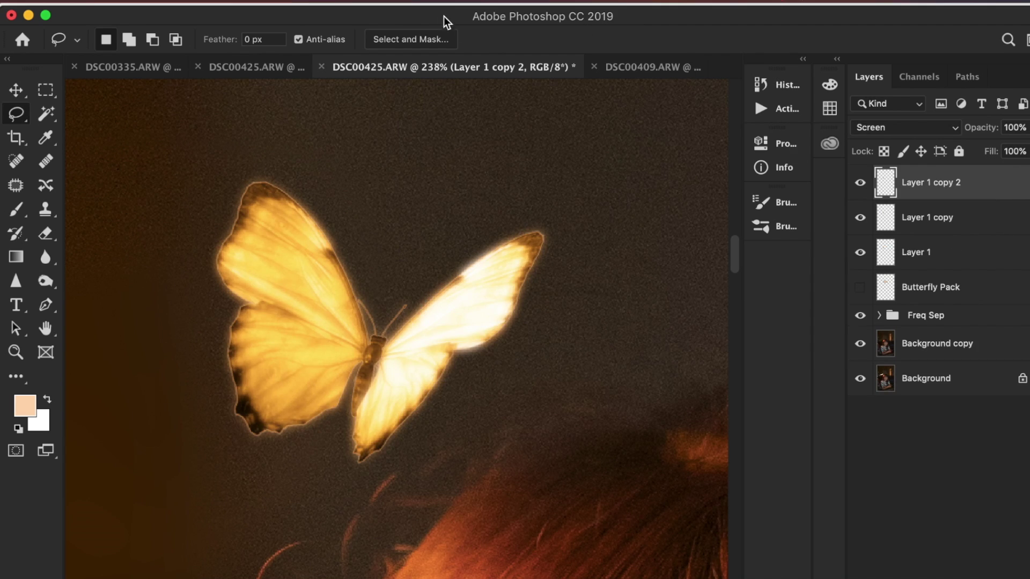
Step: Apply a Gaussian Blur with a 117.8 pixel radius to the topmost butterfly copy for a wide glow
left_click(420, 2)
mouse_move(474, 195)
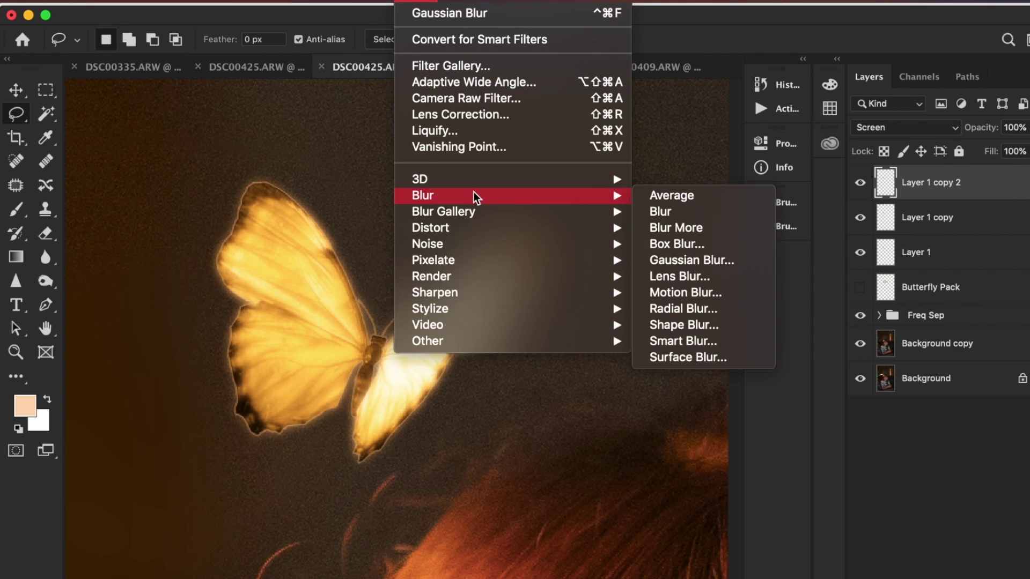
left_click(699, 259)
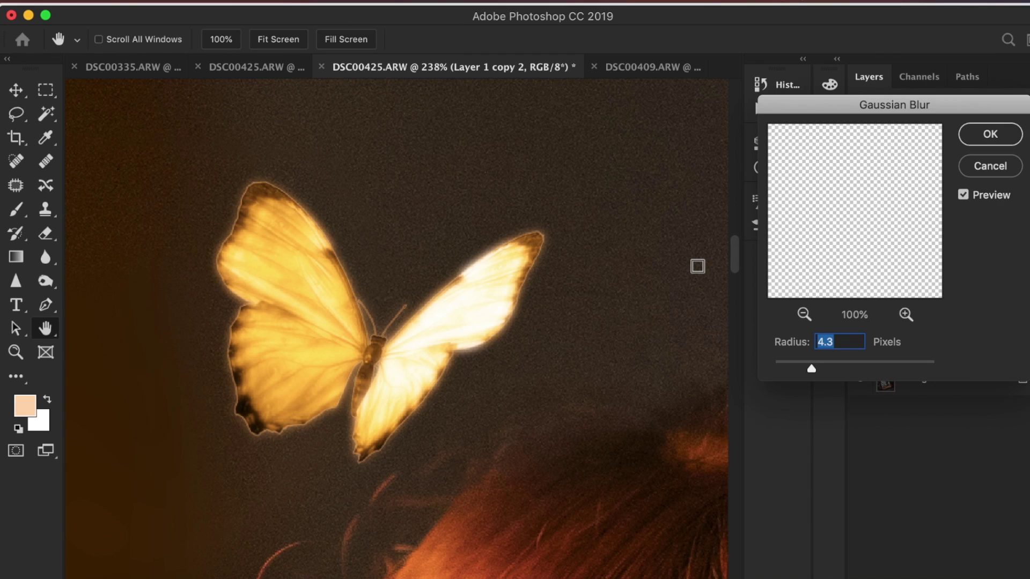
left_click(863, 365)
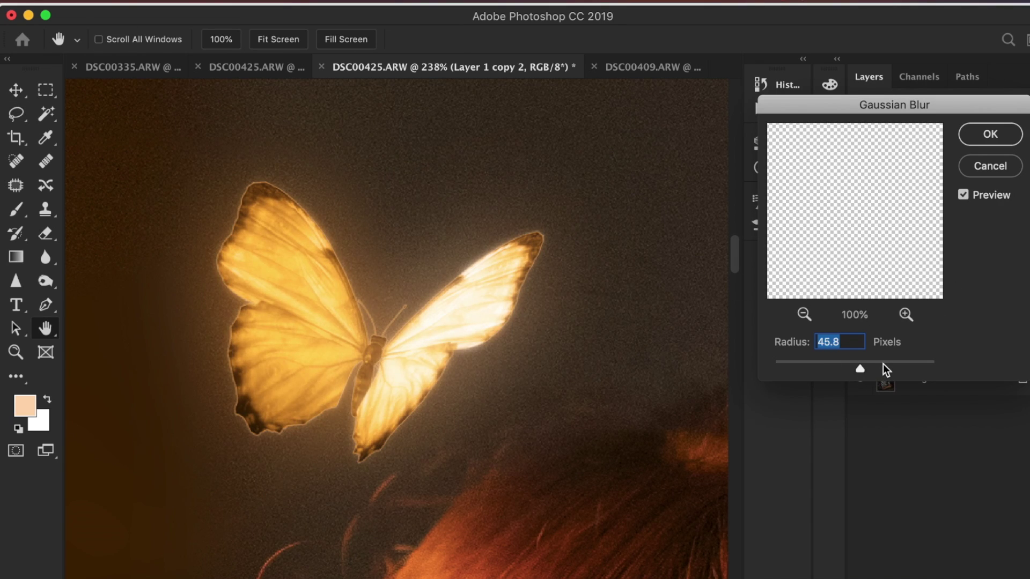
left_click(883, 365)
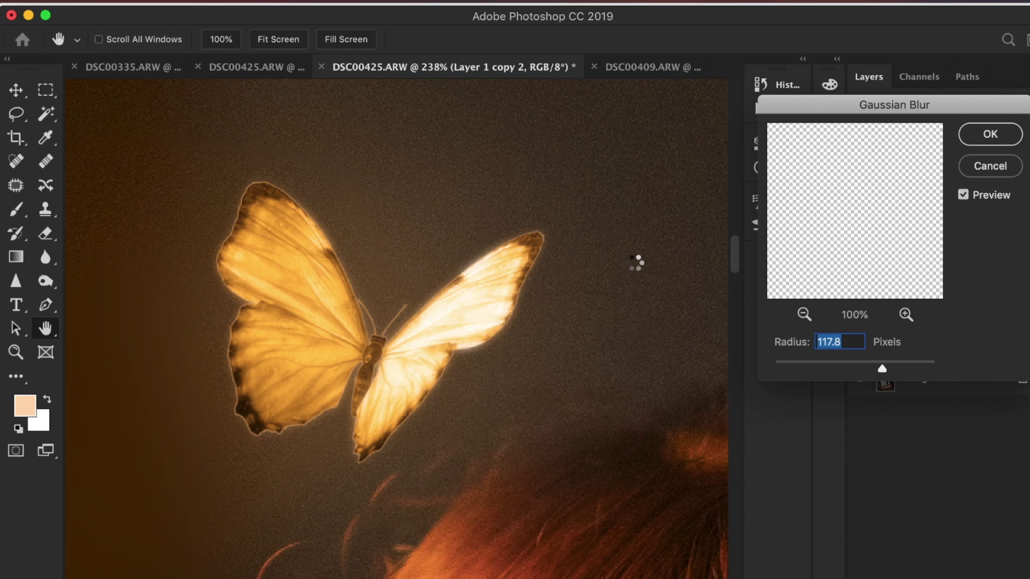
key("Return")
key("super+minus")
key("super+minus")
key("super+minus")
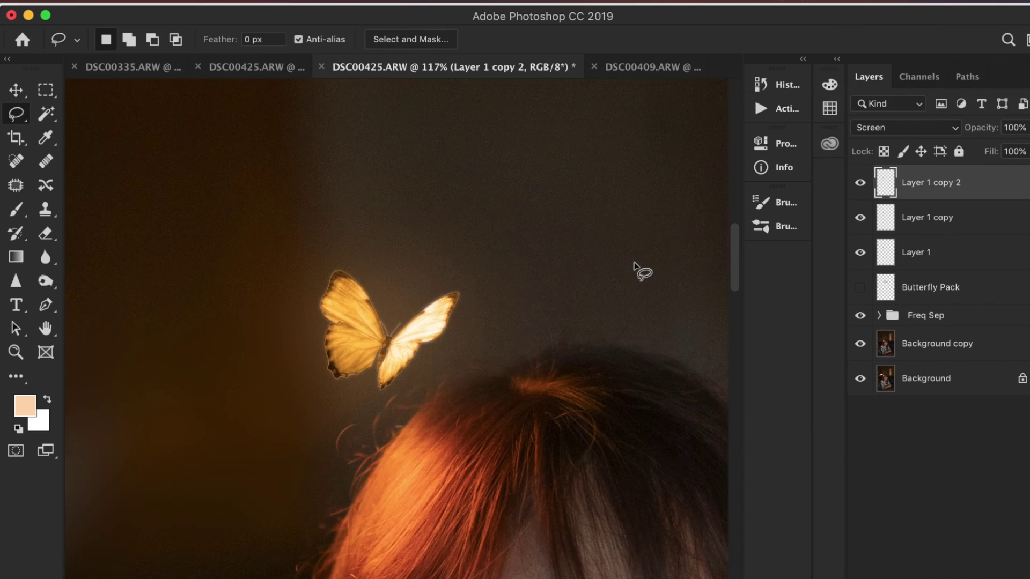
scroll(639, 268, "down", 4)
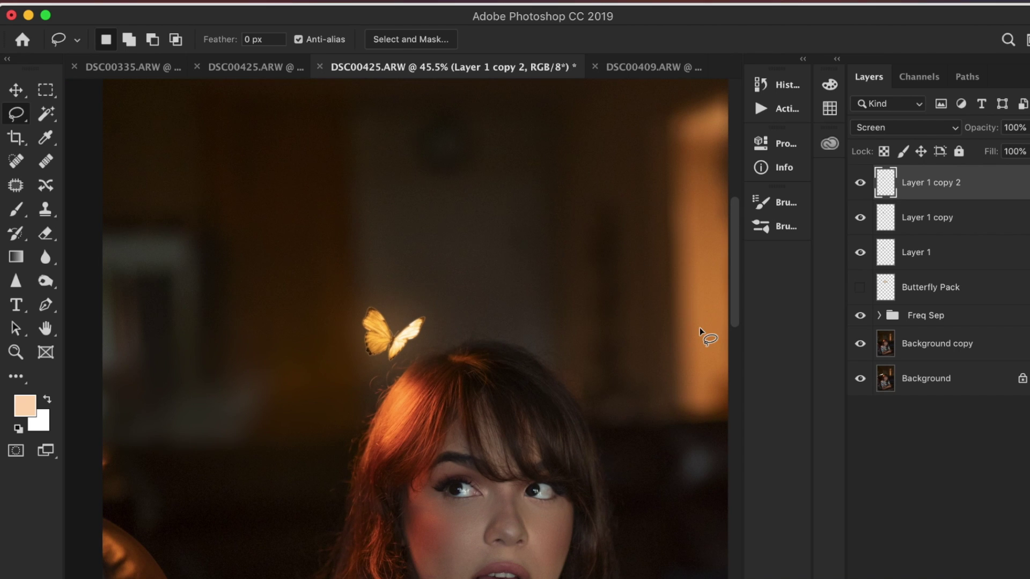
scroll(701, 332, "down", 1)
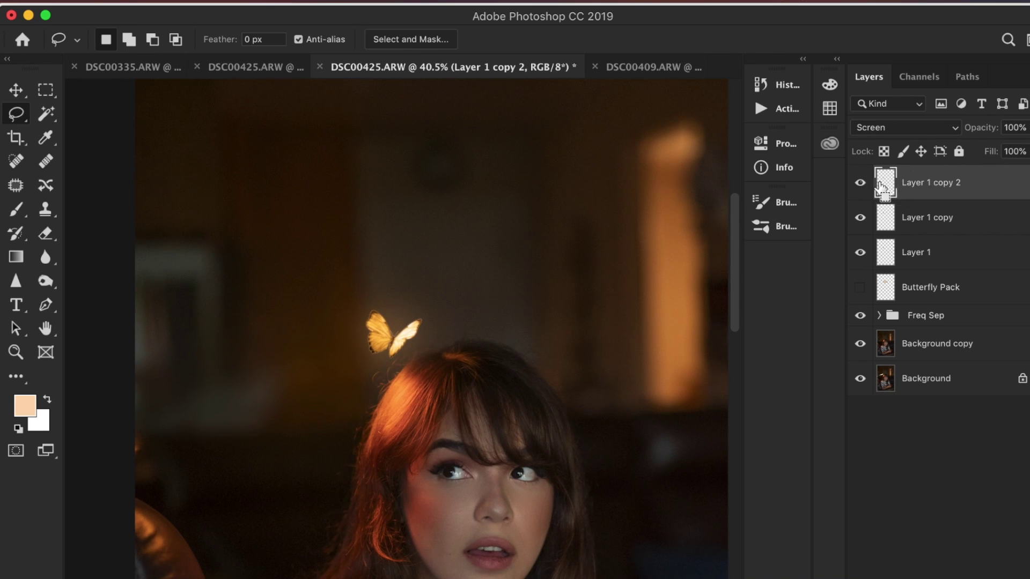
key("super+j")
scroll(639, 294, "up", 4)
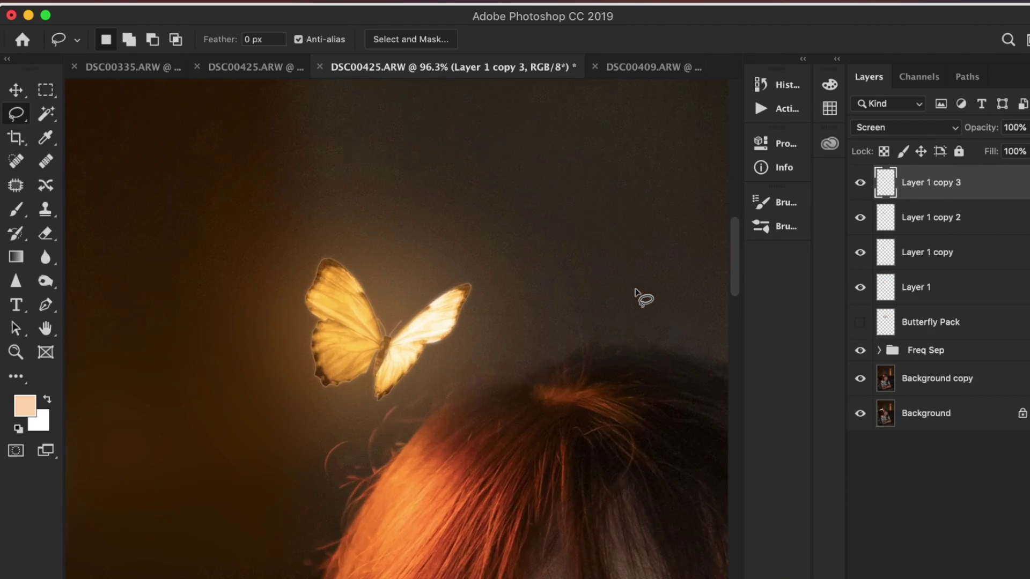
scroll(639, 294, "up", 2)
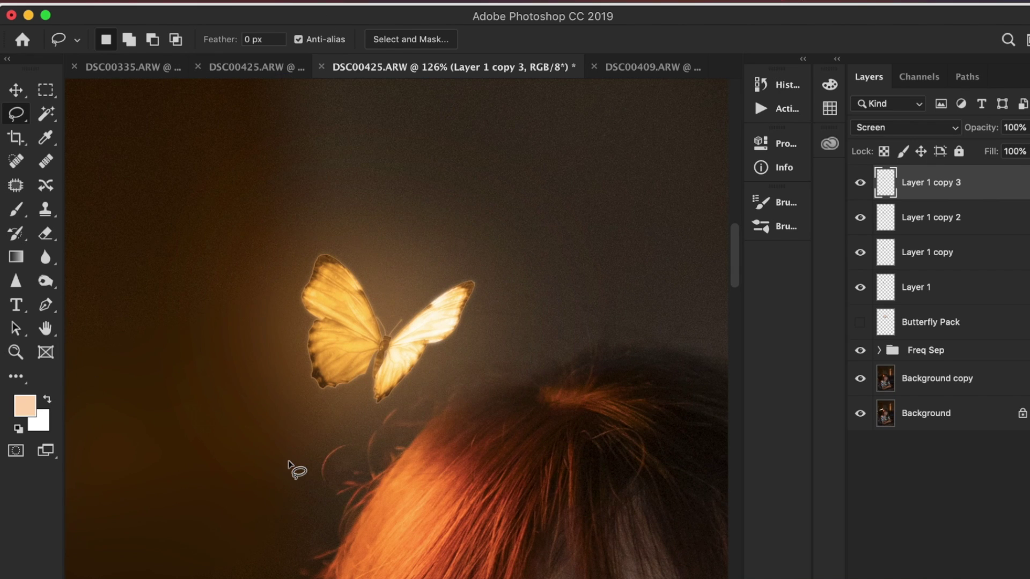
scroll(294, 469, "down", 3)
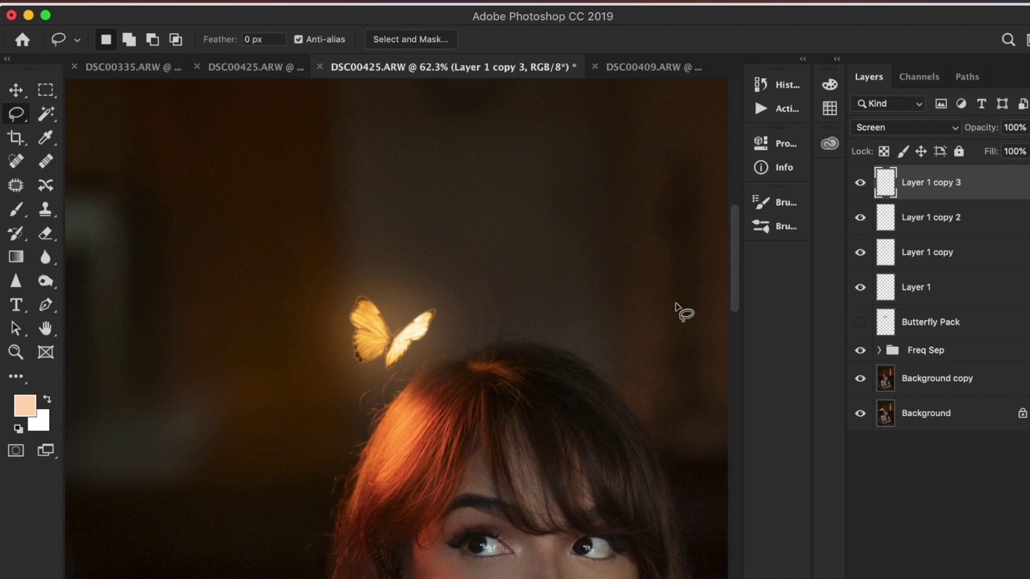
key("Delete")
scroll(692, 216, "down", 3)
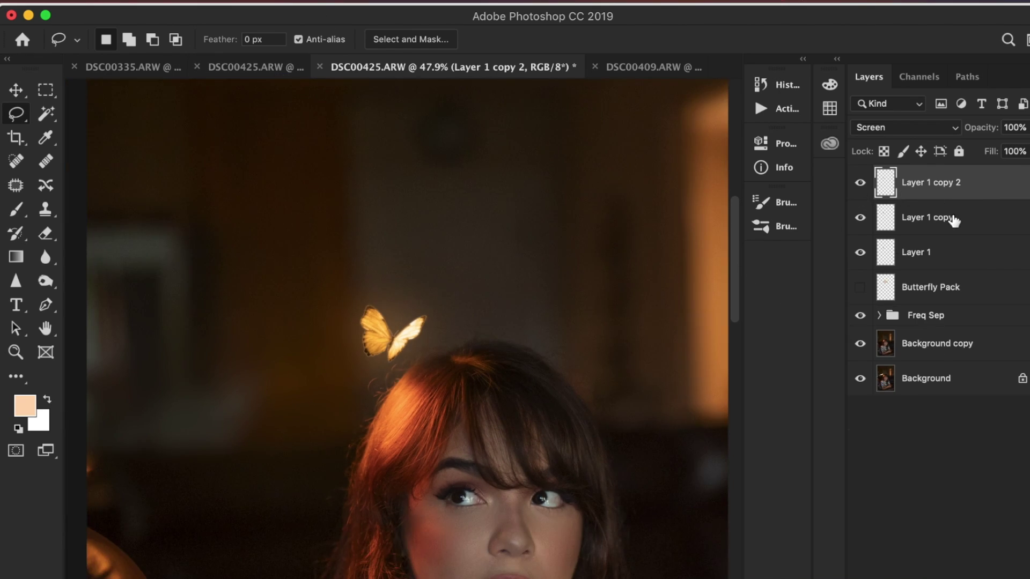
Step: Duplicate the Layer 1 copy layer and apply a Gaussian Blur with a 12.0 pixel radius to the duplicate
left_click(954, 220)
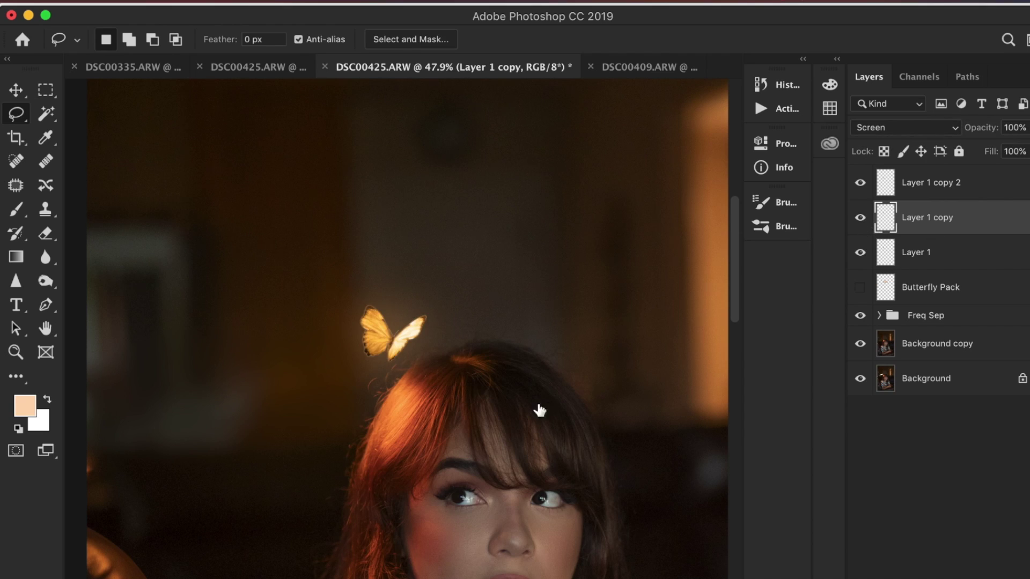
key("super+plus")
key("super+plus")
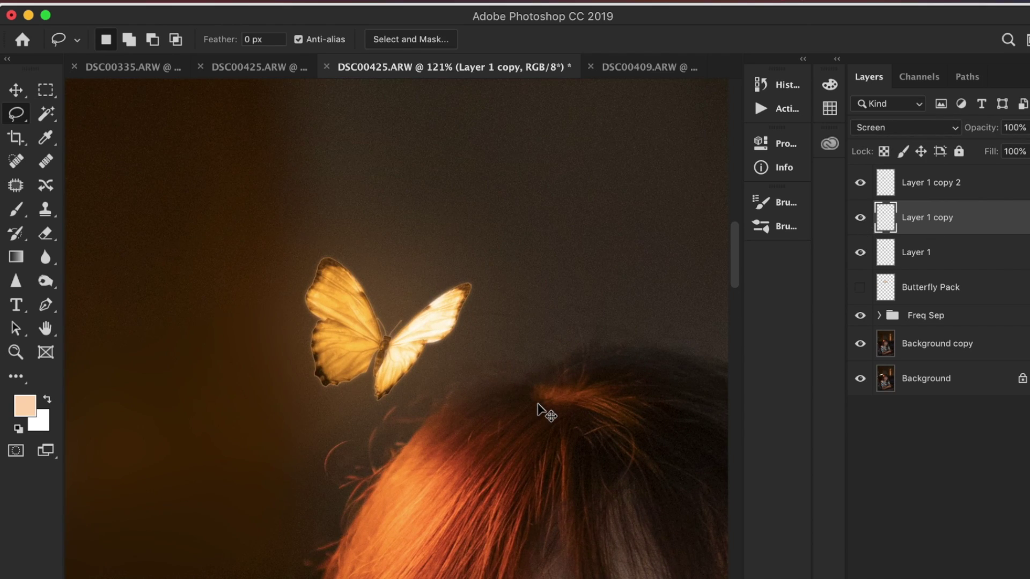
key("super+j")
left_click(416, 2)
mouse_move(494, 195)
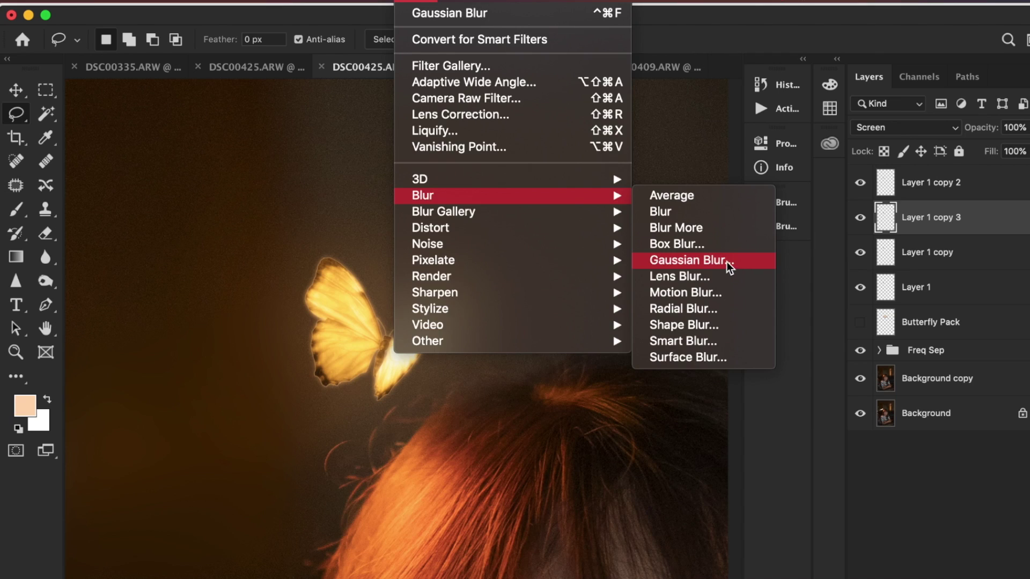
left_click(729, 260)
left_click_drag(858, 367, 757, 366)
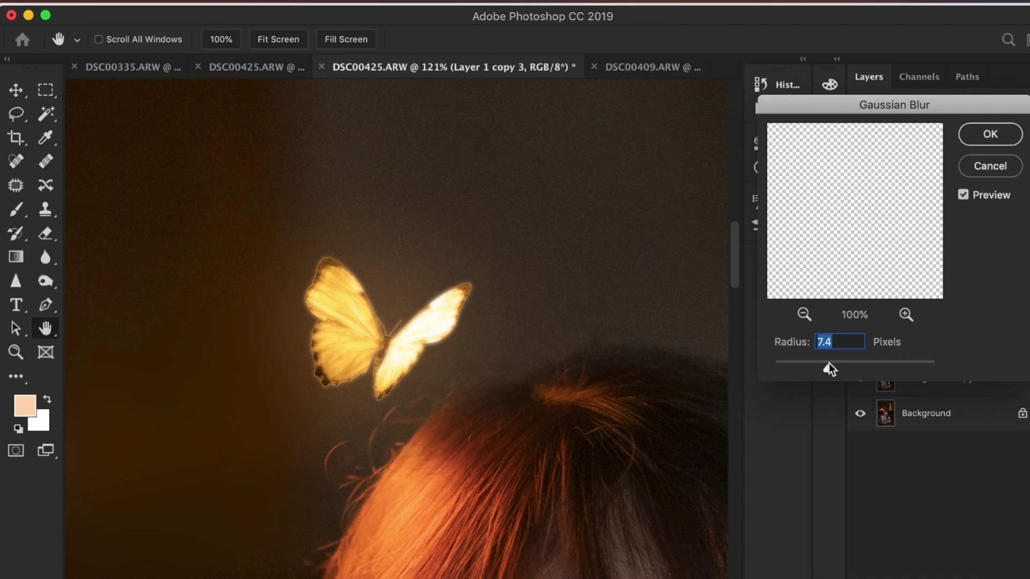
left_click_drag(830, 365, 842, 365)
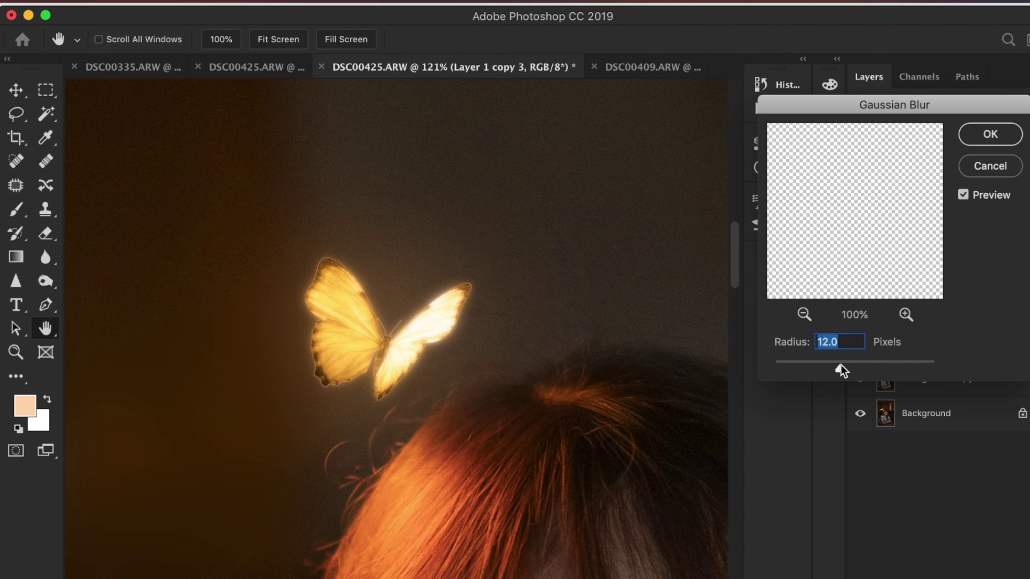
key("Return")
Step: Lower the opacity of Layer 1 copy 3 to 55% and compare the butterfly with and without it
scroll(555, 497, "down", 10)
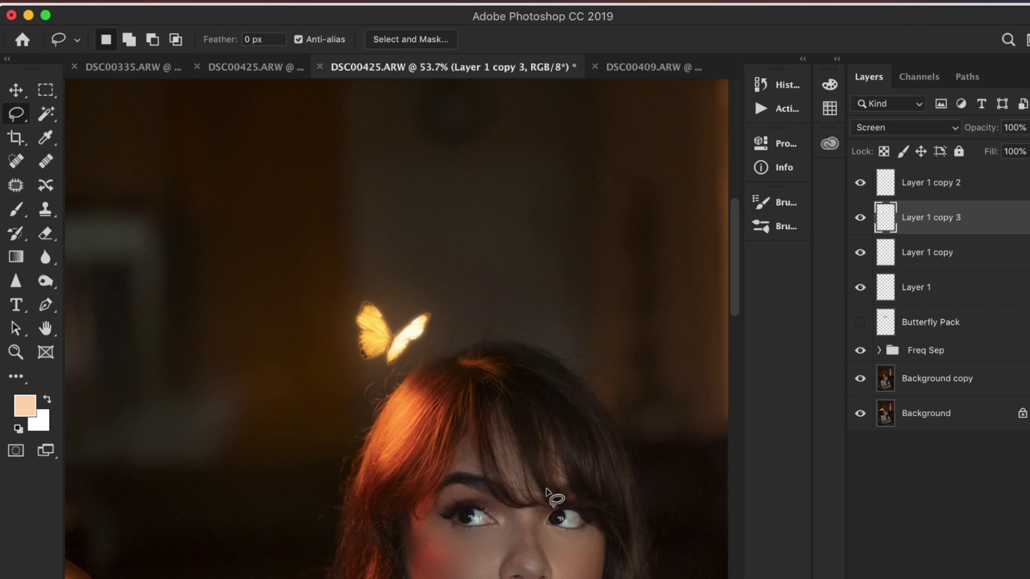
left_click_drag(1027, 127, 1004, 150)
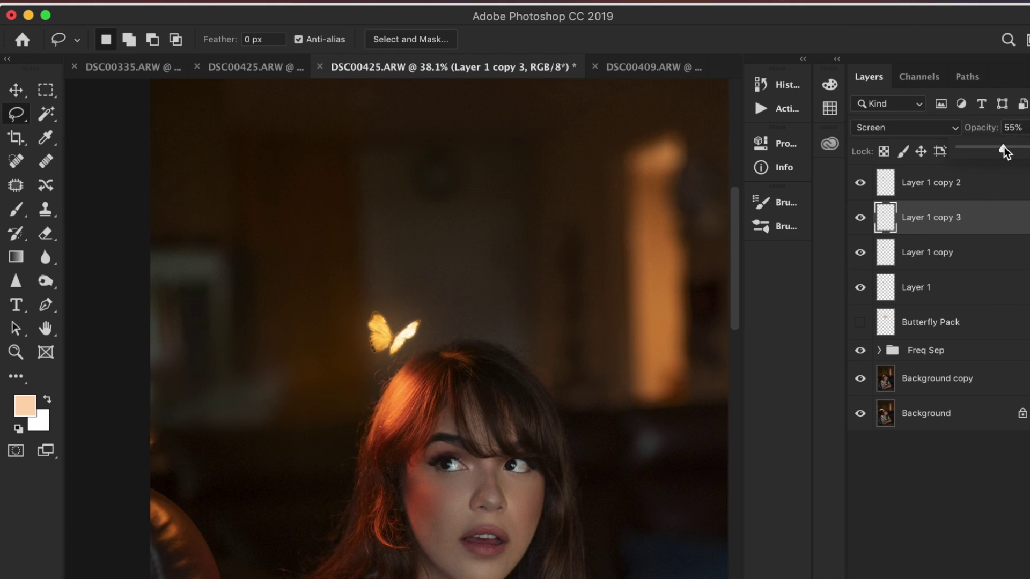
left_click(860, 218)
left_click(861, 218)
Step: Duplicate the original butterfly layer, Layer 1, and set the duplicate's blend mode to Screen
left_click(938, 250)
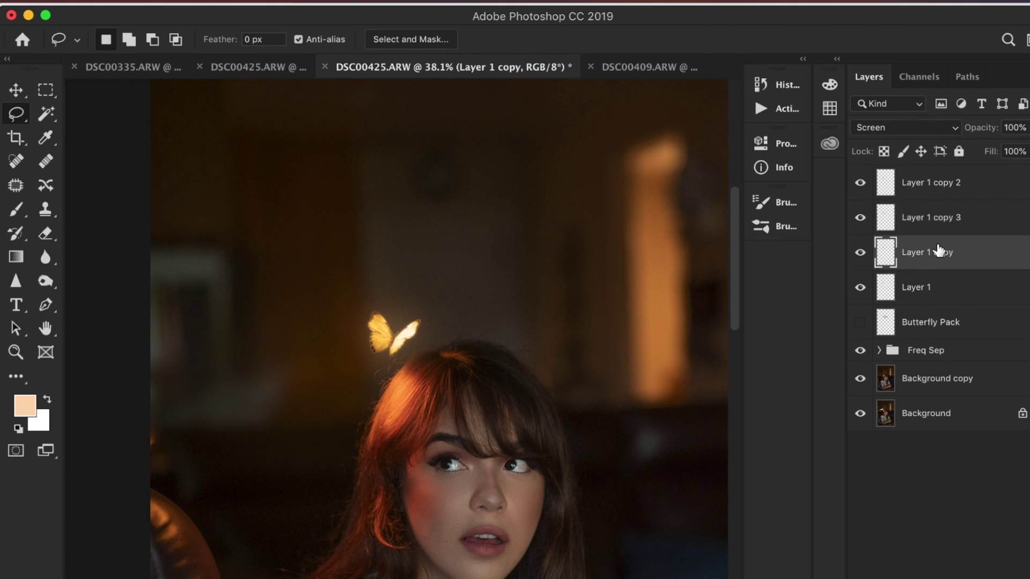
left_click(861, 253)
left_click(861, 253)
left_click(861, 288)
left_click(861, 288)
left_click(909, 290)
key("super+j")
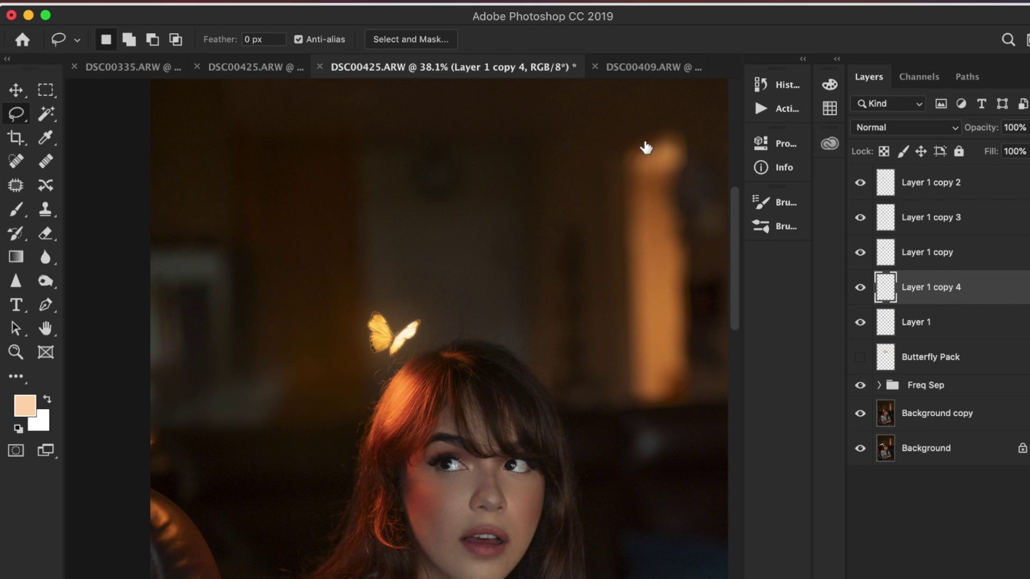
left_click(907, 127)
left_click(869, 248)
Step: Apply a Gaussian Blur with a 103.1 pixel radius to the new Screen-mode duplicate of Layer 1
left_click(416, 1)
mouse_move(590, 195)
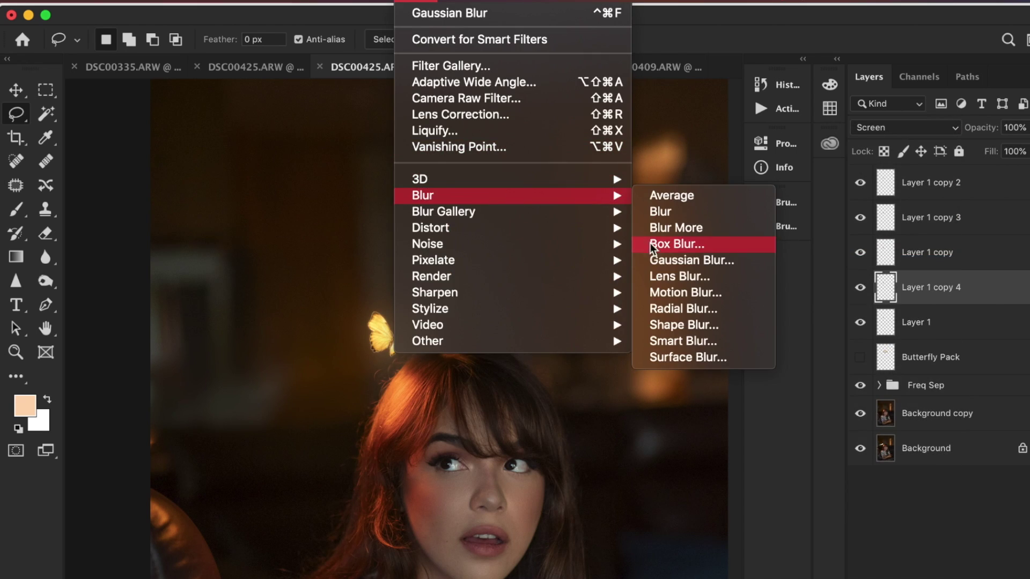
left_click(677, 260)
mouse_move(886, 370)
left_mouse_down()
mouse_move(896, 365)
mouse_move(867, 368)
left_mouse_up()
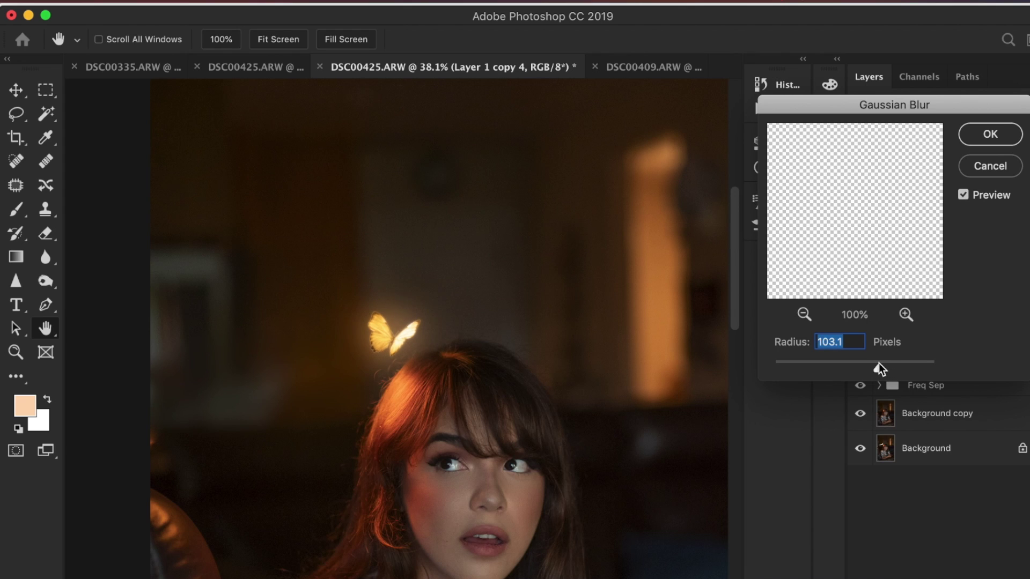
key("Return")
Step: Reduce the opacity of Layer 1 copy 4 to 49%
scroll(590, 393, "up", 5)
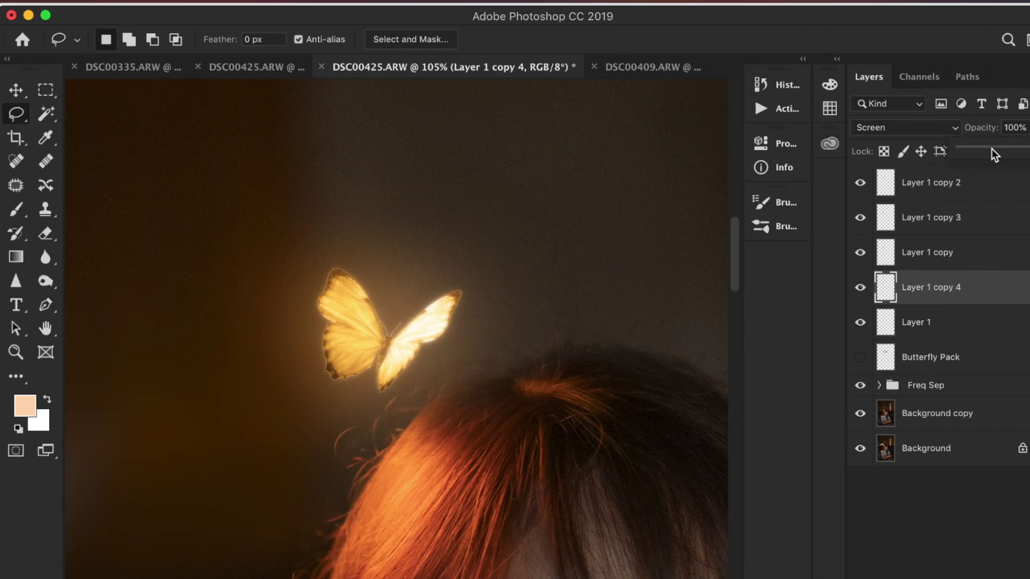
left_click_drag(996, 155, 999, 149)
scroll(500, 311, "down", 8)
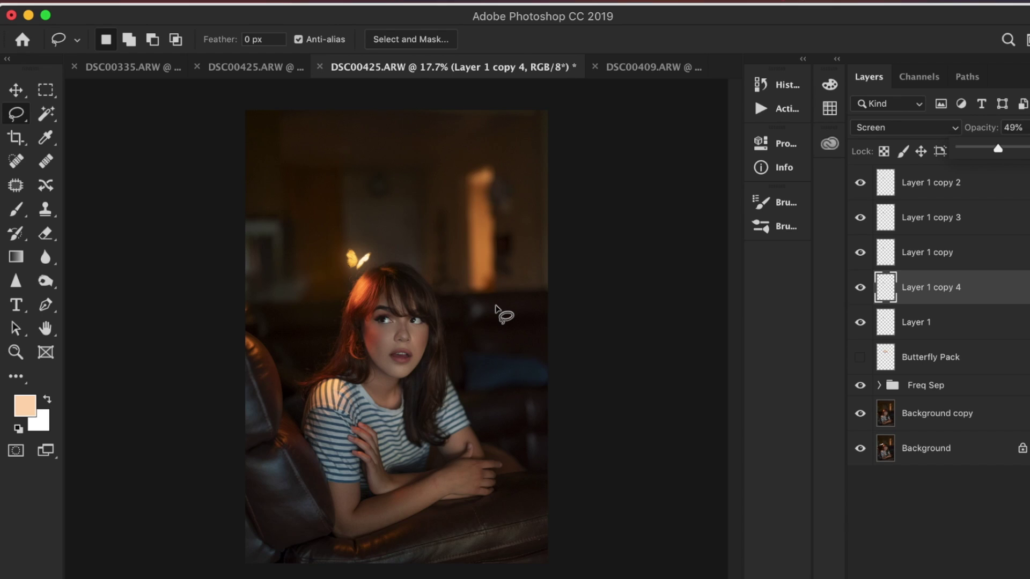
scroll(497, 309, "up", 2)
Step: Examine the butterflies' glow in the finished edit's document as a reference and return to the working portrait
left_click(286, 71)
scroll(403, 292, "up", 6)
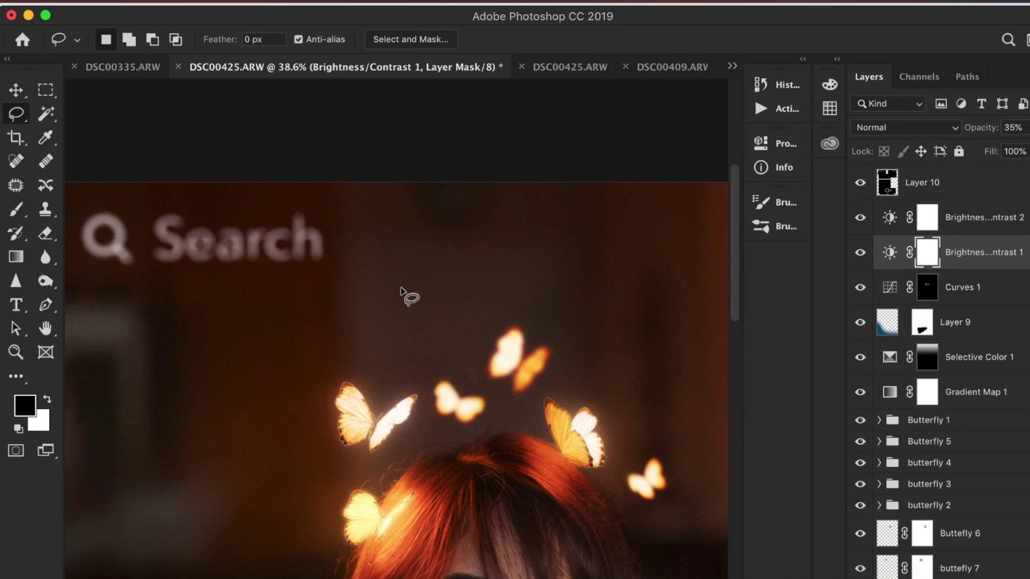
scroll(403, 294, "down", 6)
left_click(573, 68)
scroll(514, 265, "up", 2)
Step: Brighten the butterfly on Layer 1 with a Curves adjustment, raising input 84 to output 158 in the RGB channel
left_click(909, 323)
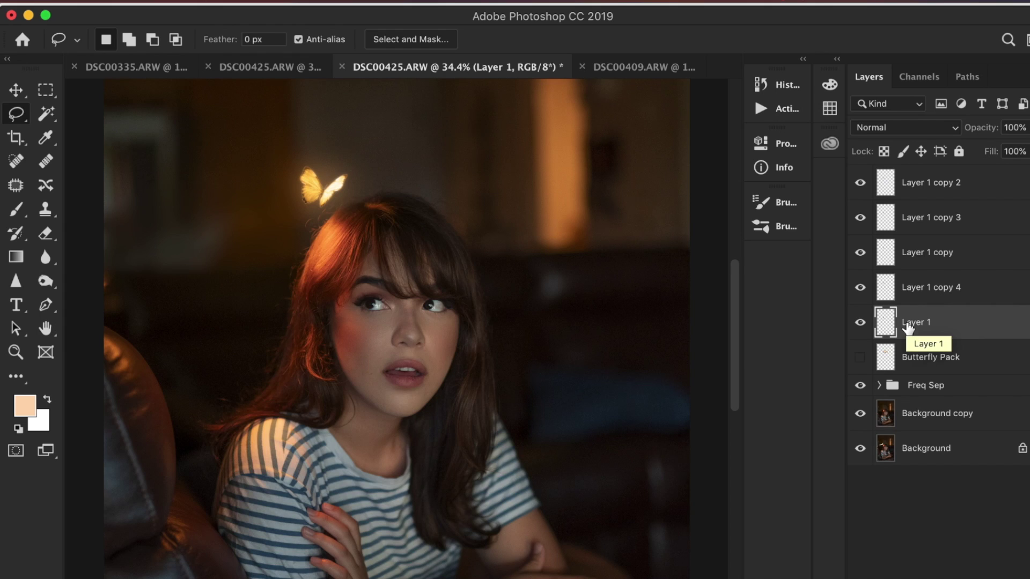
key("super+m")
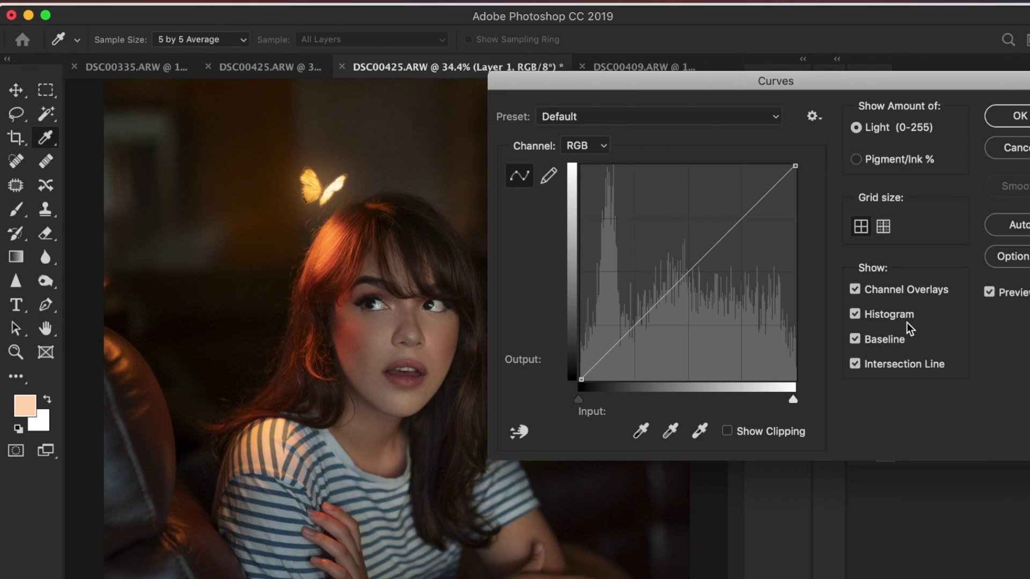
mouse_move(669, 291)
left_mouse_down()
mouse_move(669, 269)
mouse_move(646, 236)
mouse_move(653, 241)
left_mouse_up()
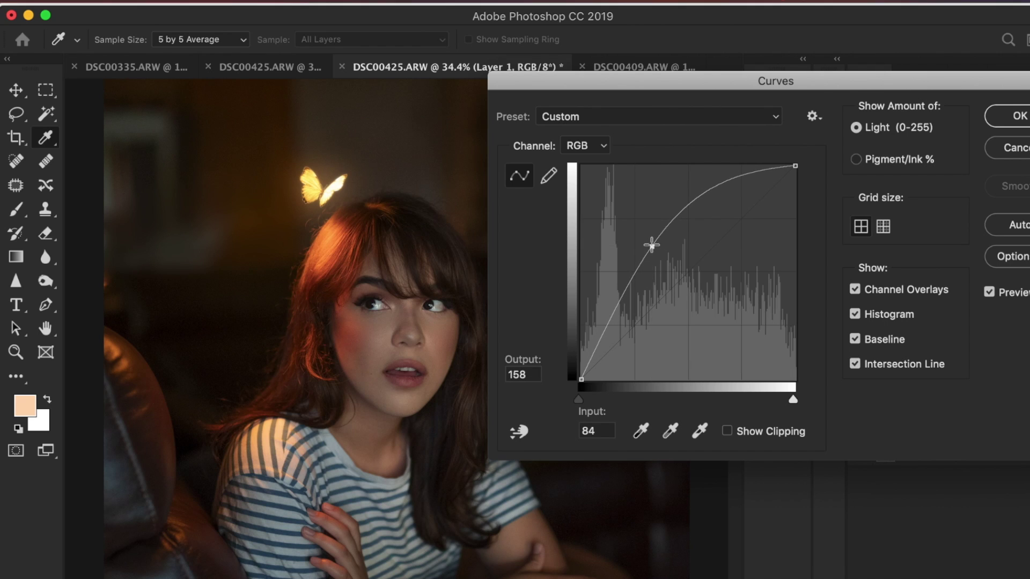
key("Return")
key("l")
scroll(343, 284, "up", 1)
scroll(345, 288, "up", 4)
scroll(387, 281, "down", 2)
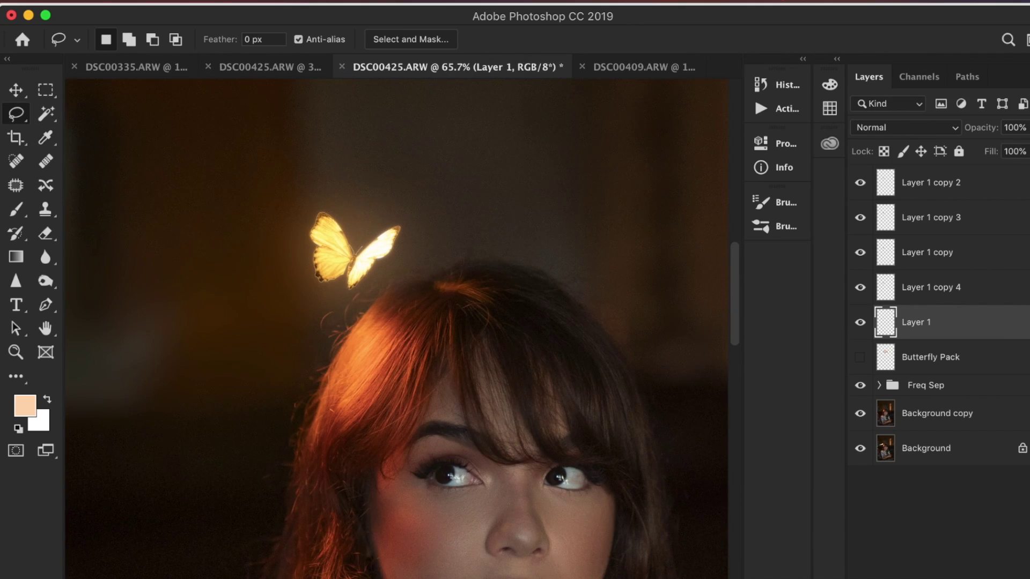
Step: Group Layer 1 and its four glow copies into a layer group named "Buttefly 1"
left_click(987, 194, "shift")
right_click(987, 194)
scroll(893, 403, "down", 6)
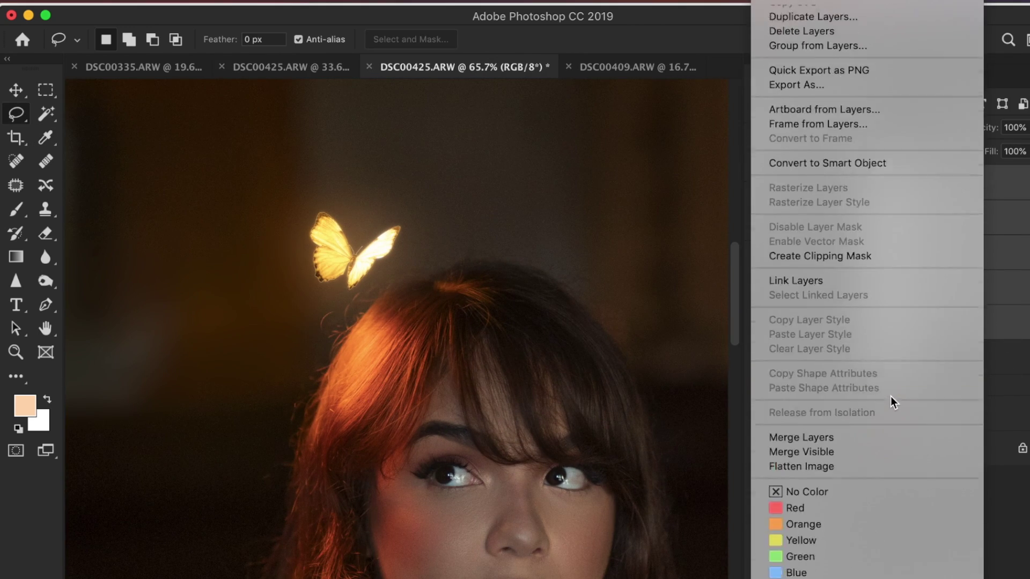
scroll(903, 311, "up", 3)
left_click(896, 99)
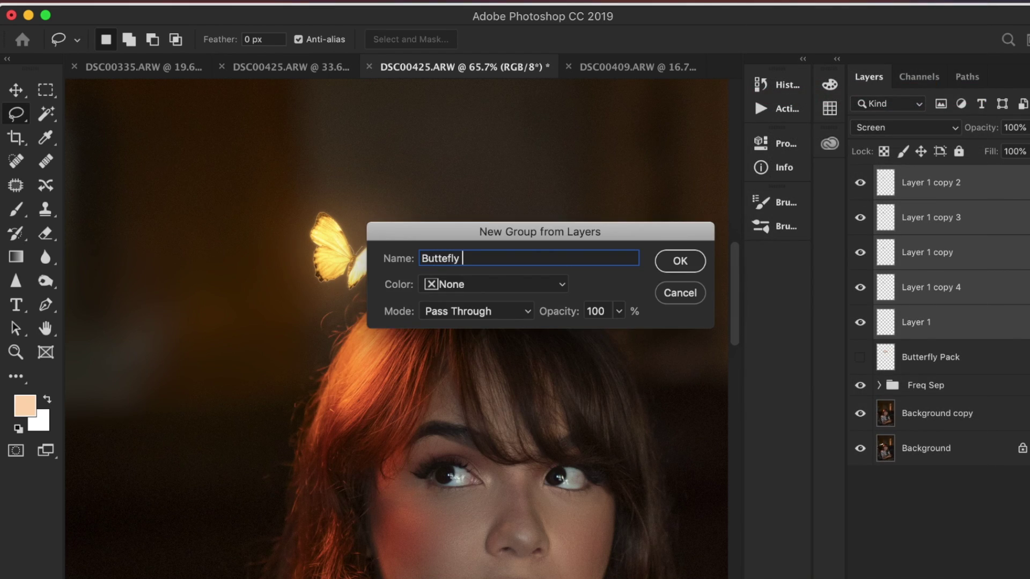
key("Return")
scroll(557, 301, "down", 2)
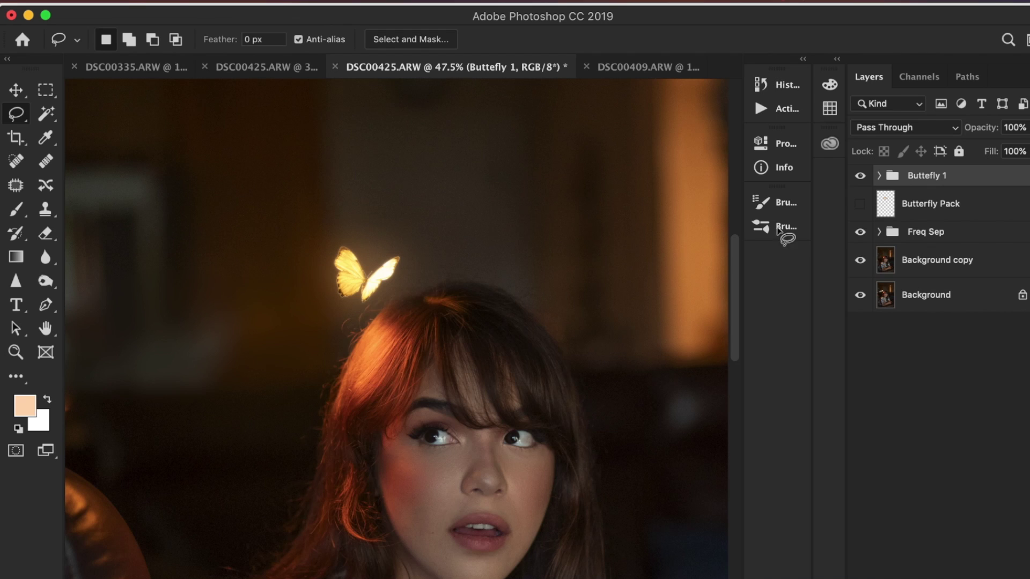
Step: Show the Butterfly Pack layer, hide the Buttefly 1 group, and lasso the lower middle butterfly
left_click(860, 204)
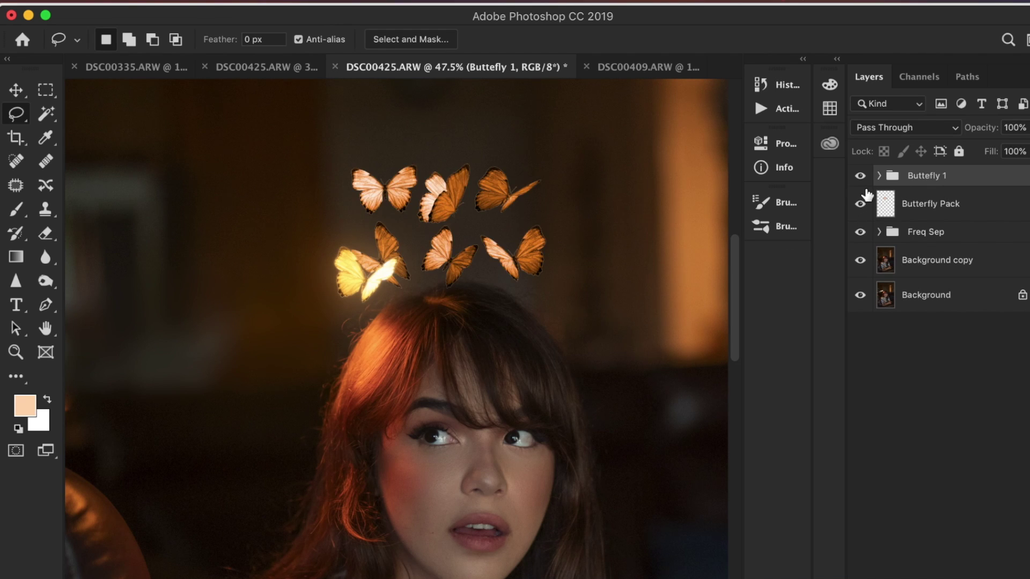
left_click(861, 176)
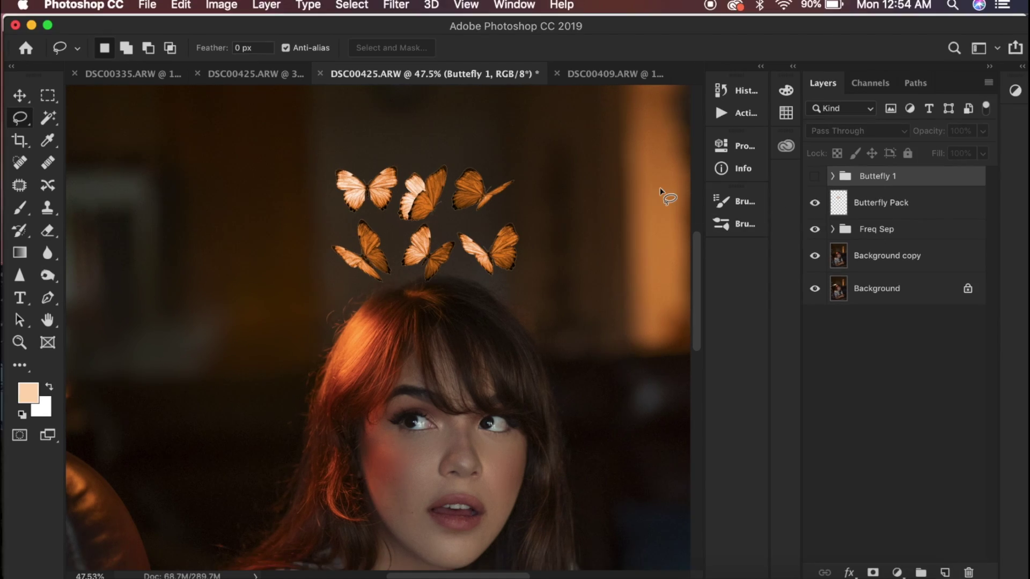
scroll(607, 265, "up", 5)
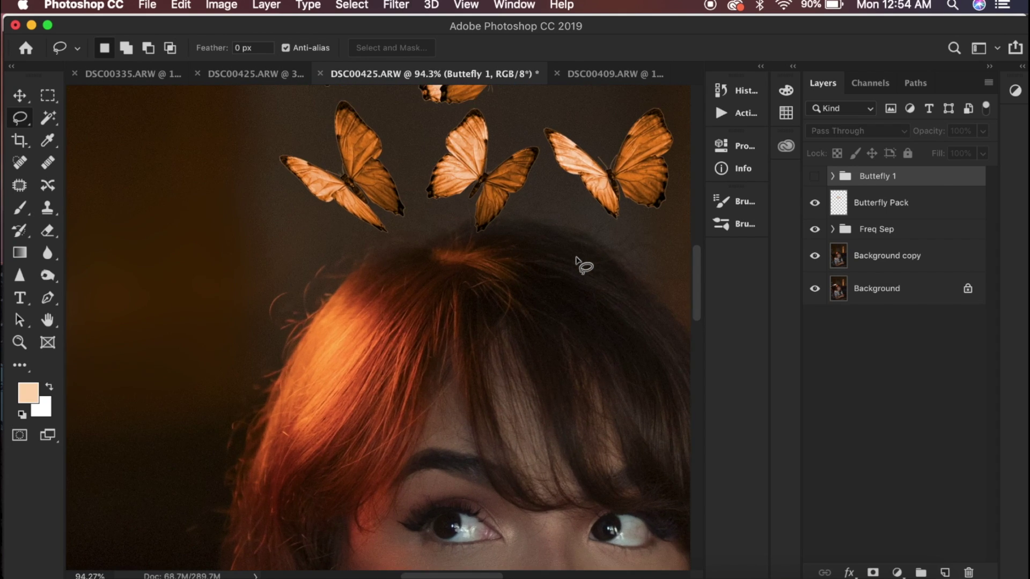
scroll(464, 308, "down", 3)
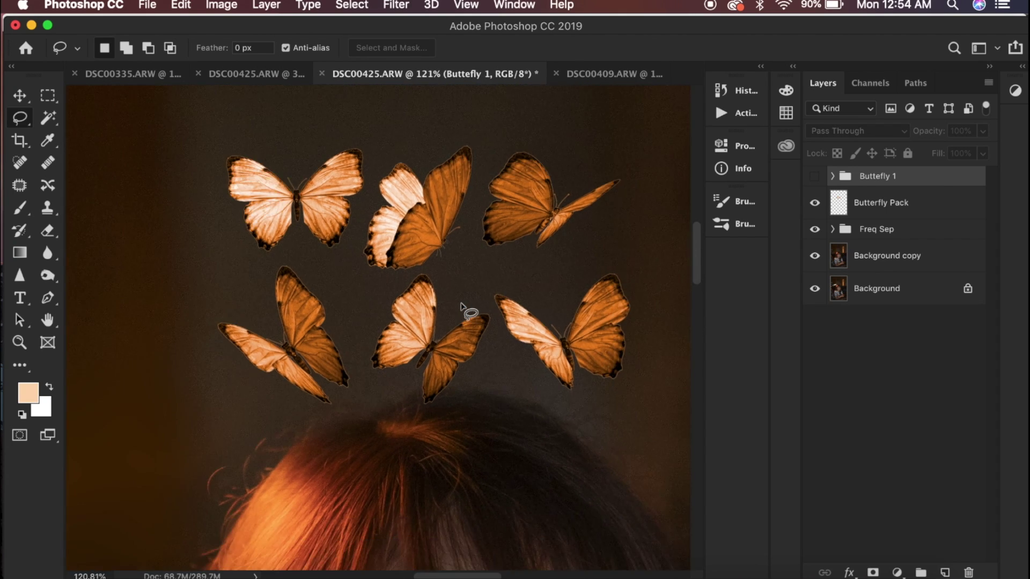
scroll(506, 382, "down", 4)
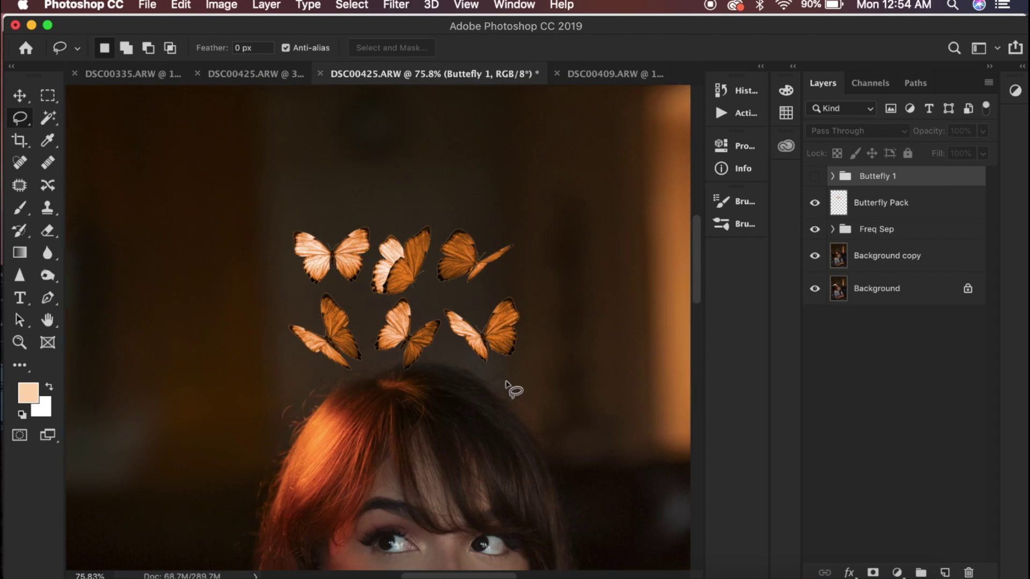
scroll(506, 383, "up", 2)
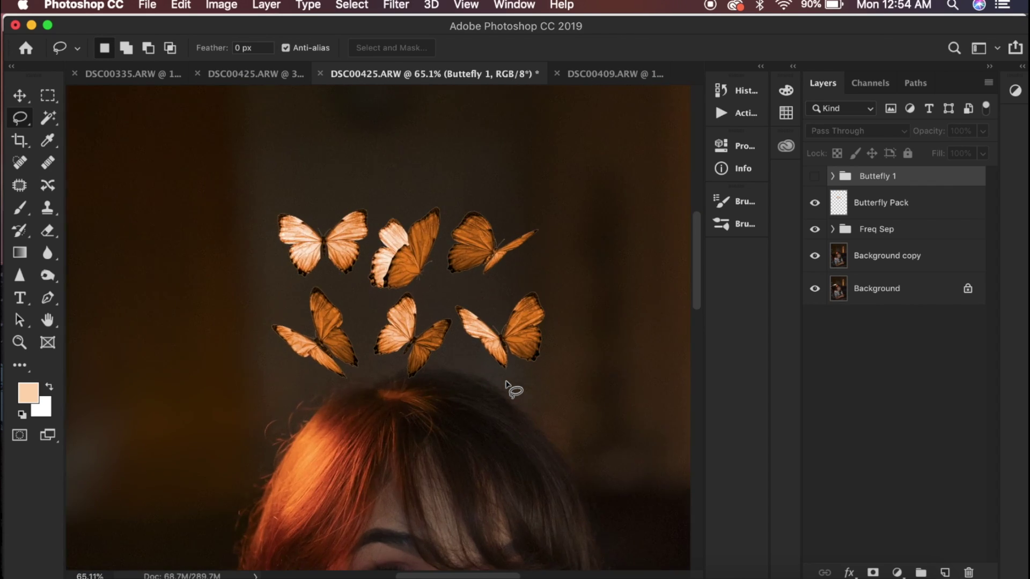
scroll(461, 313, "up", 3)
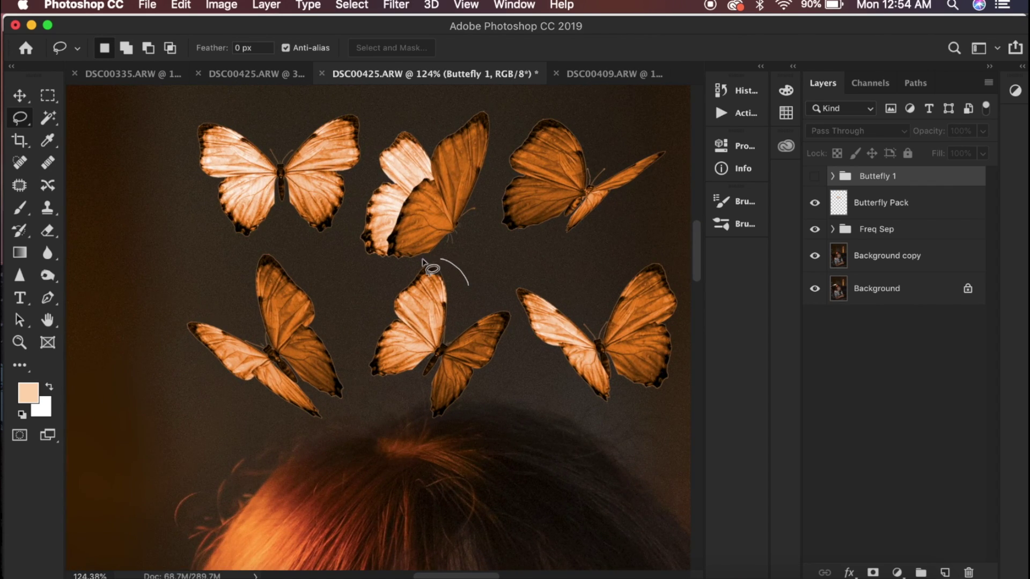
mouse_move(423, 260)
left_mouse_down()
mouse_move(346, 343)
mouse_move(368, 457)
left_mouse_up()
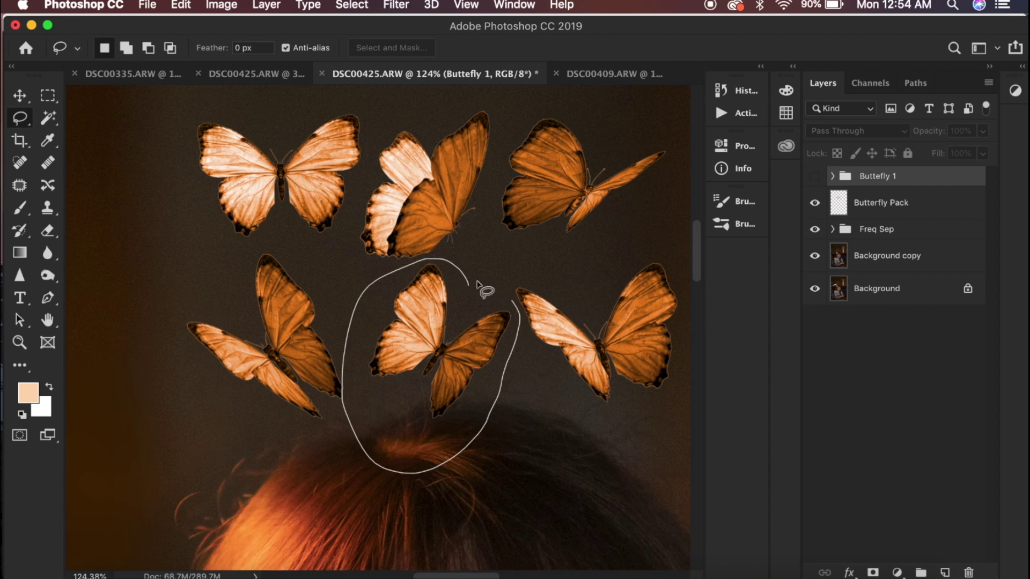
left_click_drag(479, 284, 514, 304)
key("alt")
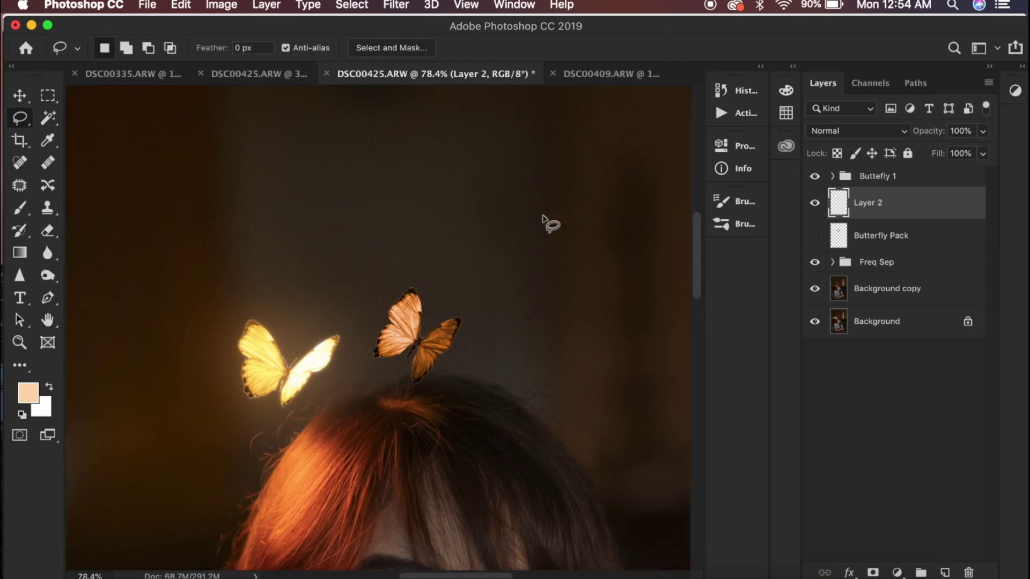
Step: Brighten the small butterfly on Layer 2 with a Curves adjustment
key("super+m")
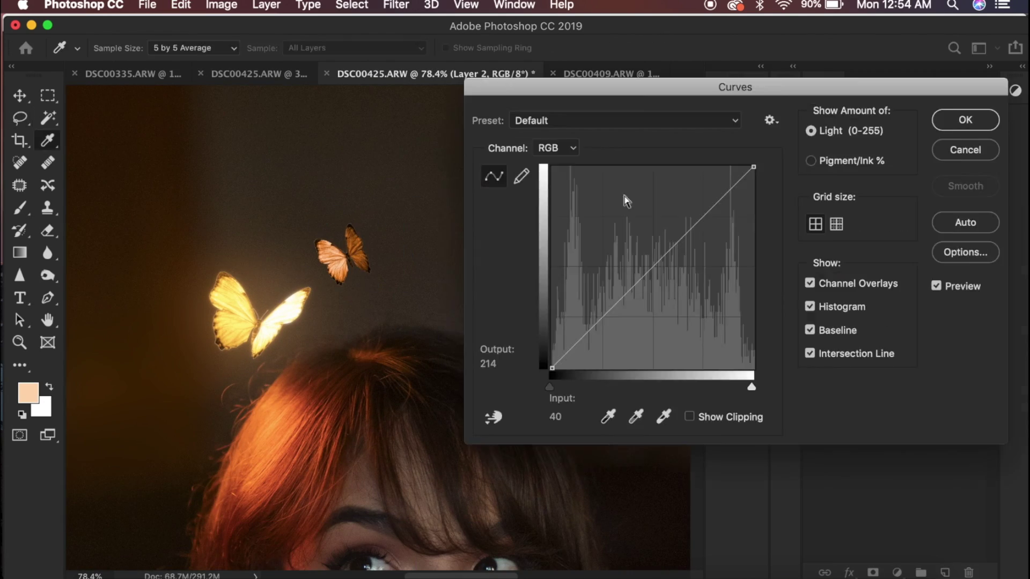
left_click_drag(627, 202, 634, 258)
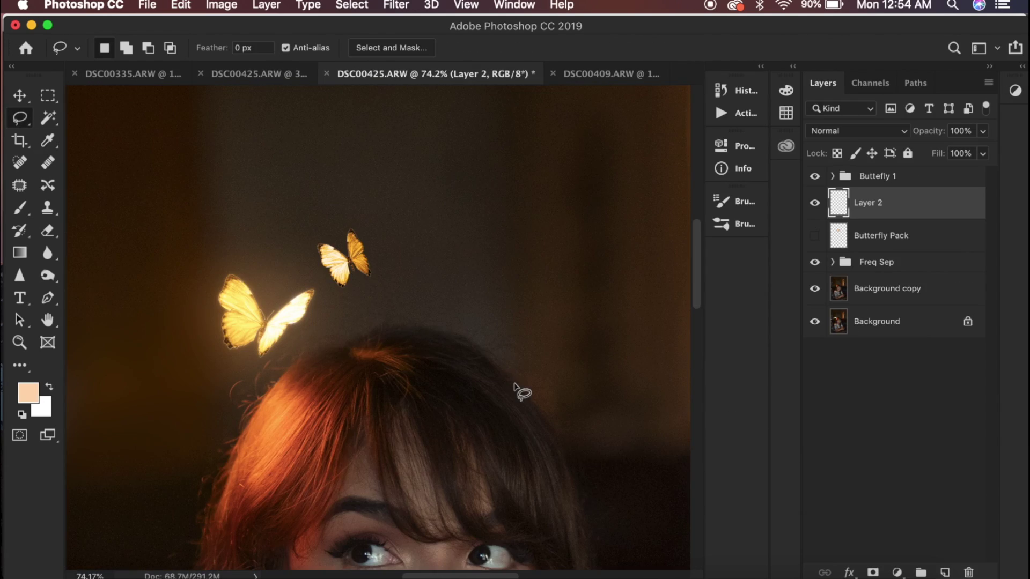
scroll(518, 390, "down", 2)
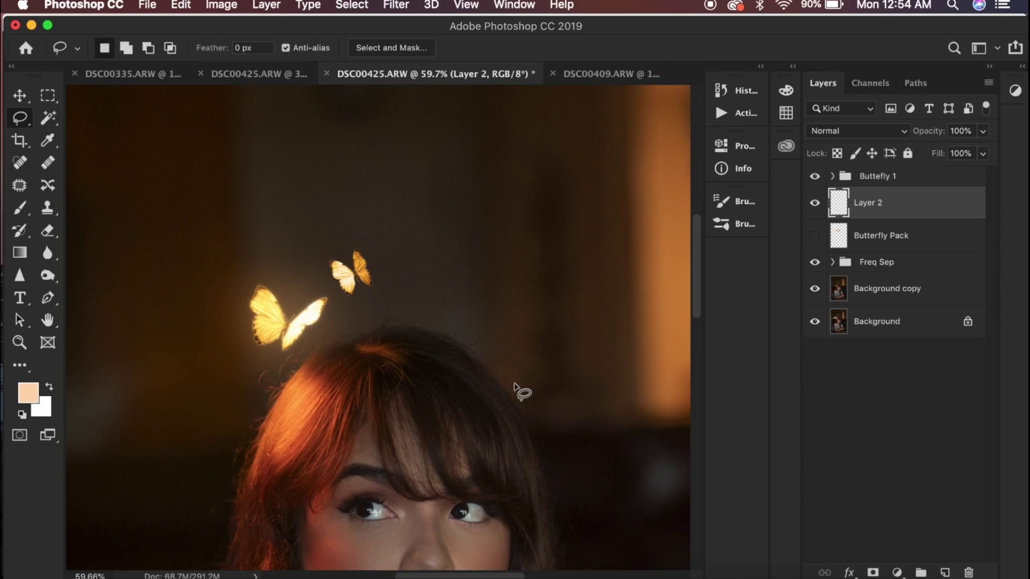
Step: Apply a Field Blur of 9 px to the butterfly on Layer 2
left_click(401, 4)
mouse_move(456, 211)
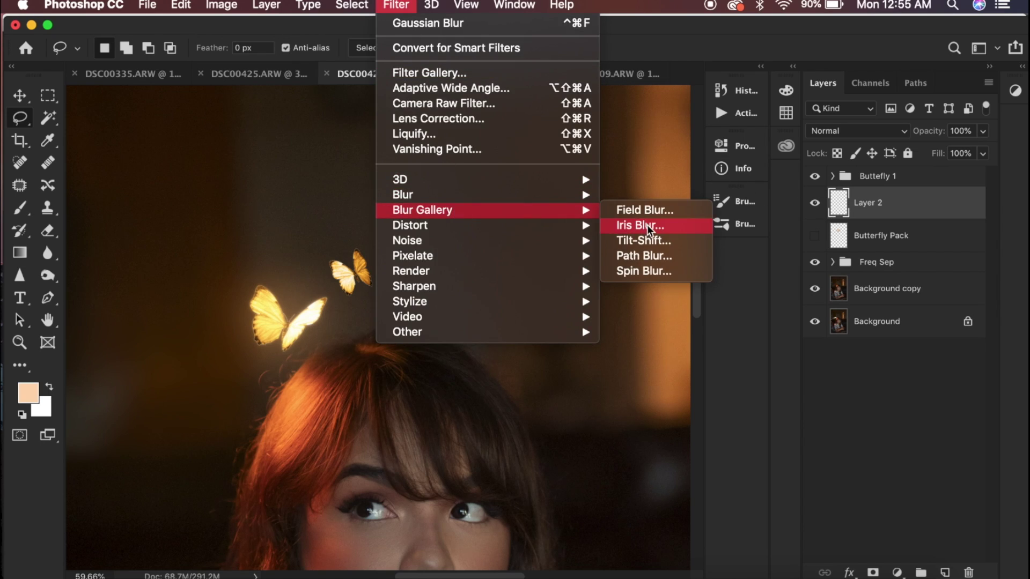
left_click(632, 209)
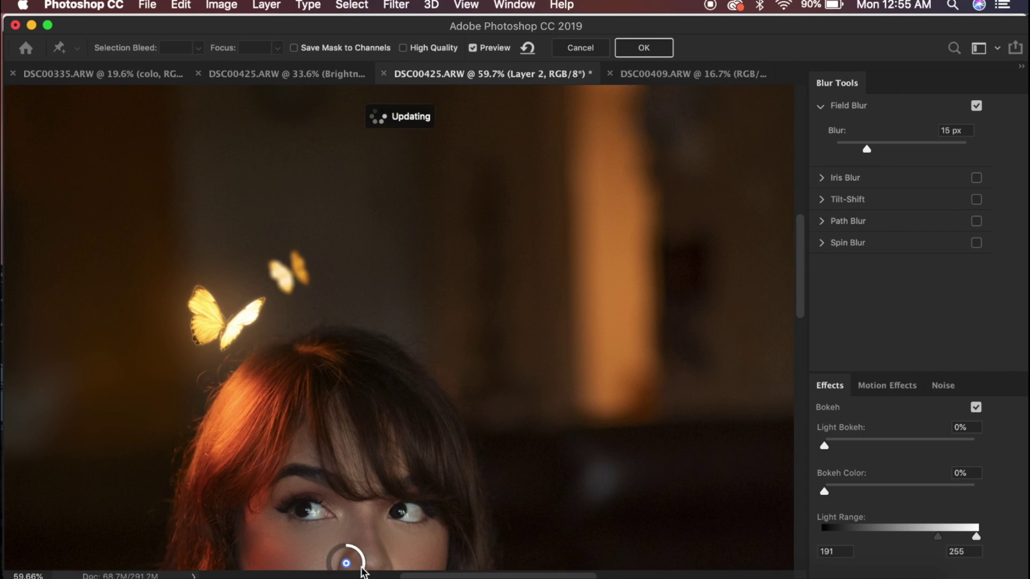
left_click_drag(364, 569, 361, 556)
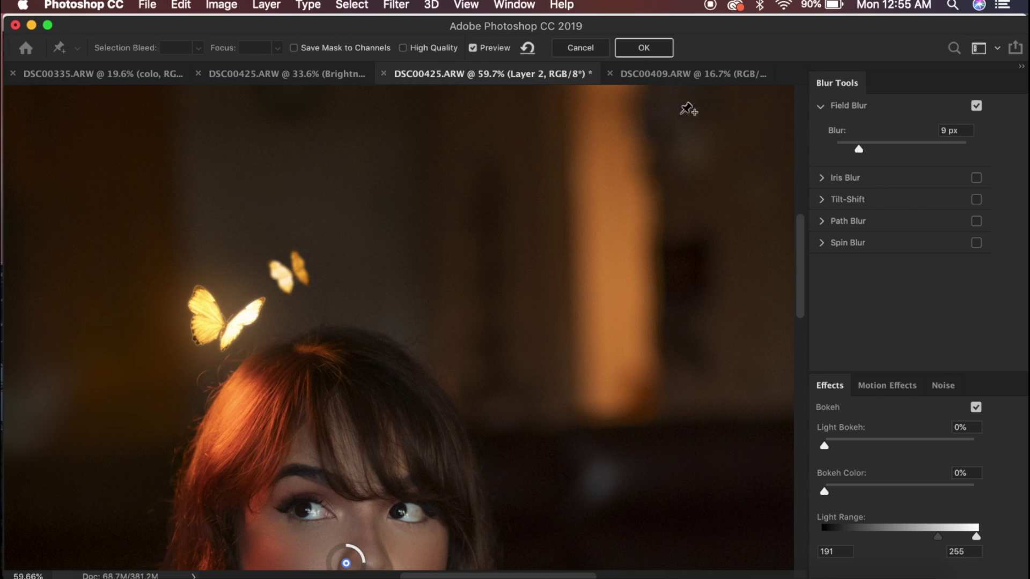
left_click(645, 53)
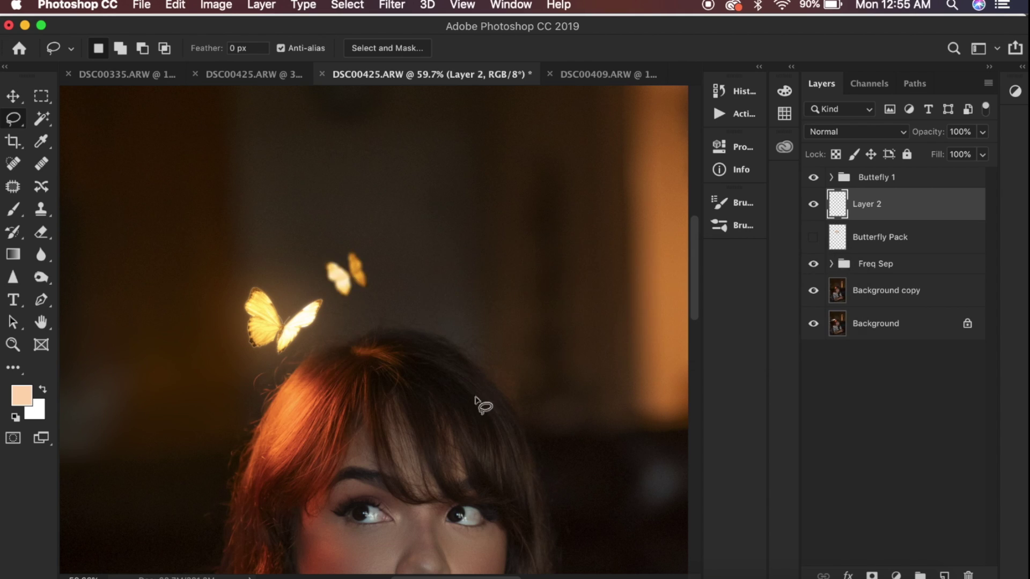
Step: Duplicate Layer 2 and set the copy's blend mode to Screen
scroll(368, 284, "up", 5)
scroll(370, 284, "down", 3)
key("super+j")
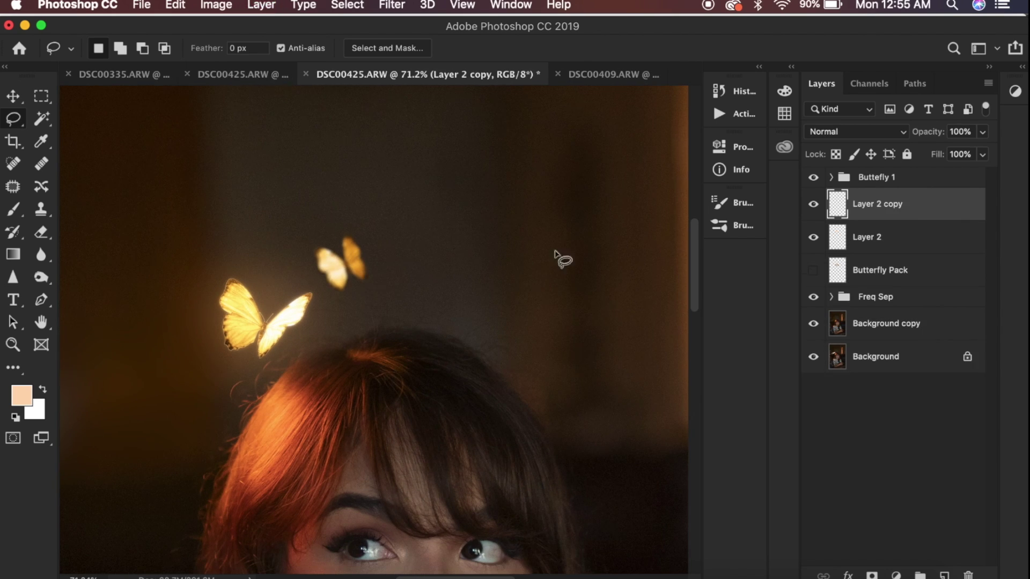
left_click(856, 132)
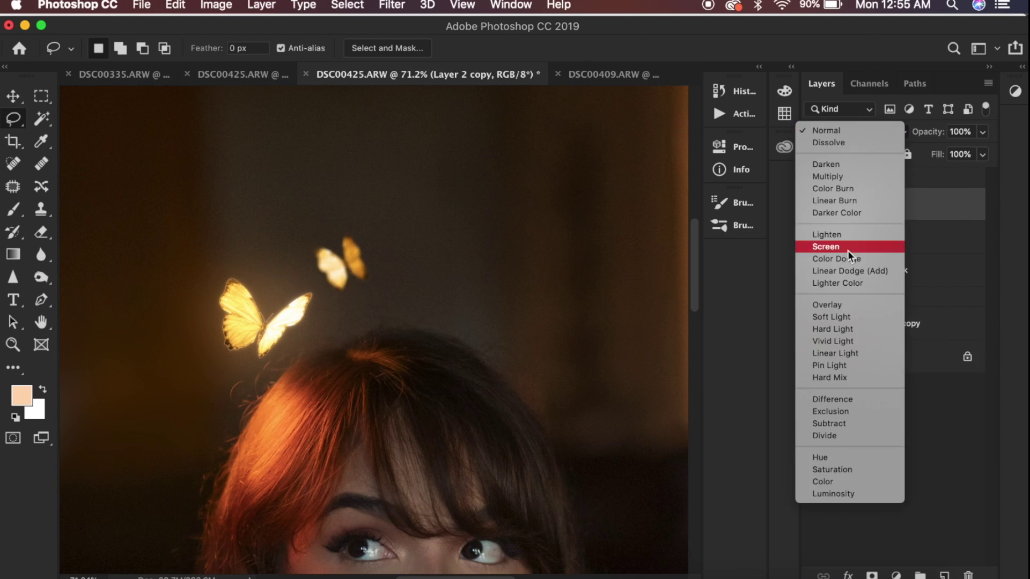
left_click(855, 237)
Step: Soften Layer 2 copy with a Gaussian Blur to form the butterfly's glow
left_click(391, 5)
mouse_move(413, 198)
left_click(644, 247)
mouse_move(830, 360)
left_mouse_down()
mouse_move(722, 354)
mouse_move(817, 356)
mouse_move(789, 355)
left_mouse_up()
key("Return")
key("l")
scroll(343, 273, "up", 5)
scroll(466, 295, "down", 5)
Step: Group Layer 2 and Layer 2 copy into a layer group named "Buttefly 2"
left_click(870, 237, "shift")
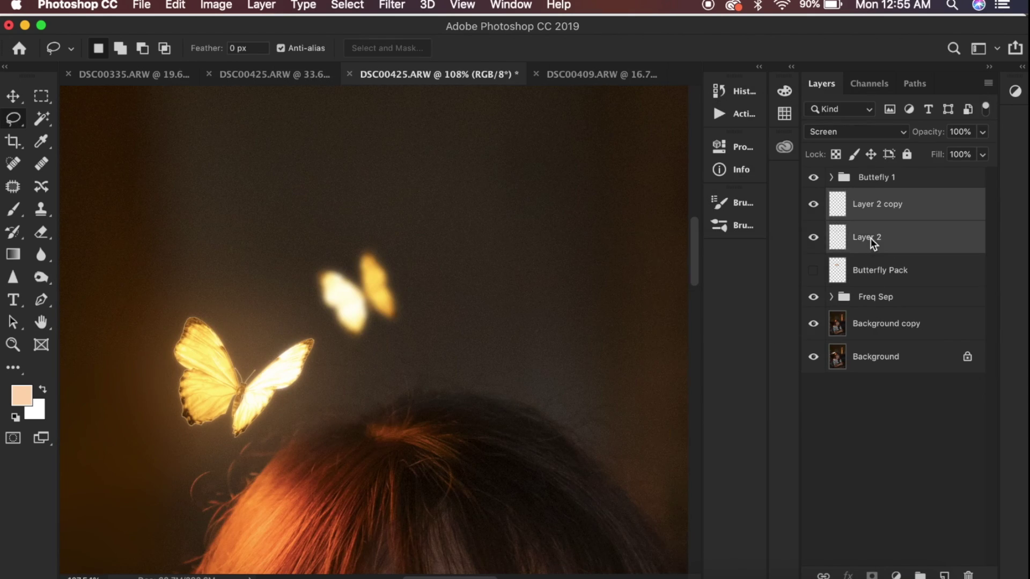
right_click(875, 235)
left_click(837, 352)
type("Buttefly 2")
key("Return")
scroll(575, 276, "down", 3)
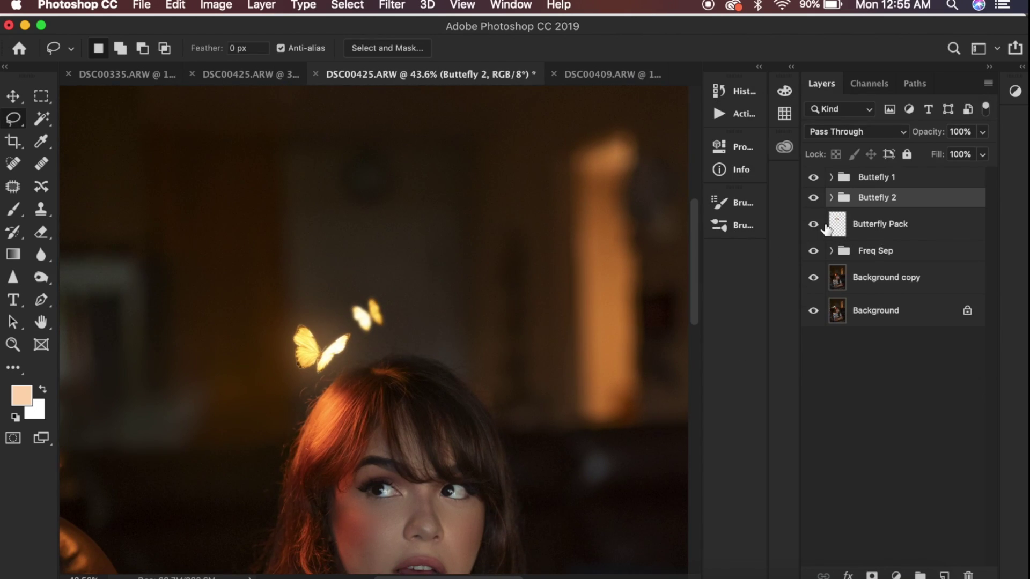
Step: Show the Butterfly Pack layer and lasso its upper middle butterfly
left_click(813, 224)
scroll(609, 350, "up", 3)
scroll(468, 335, "up", 1)
scroll(376, 306, "down", 3)
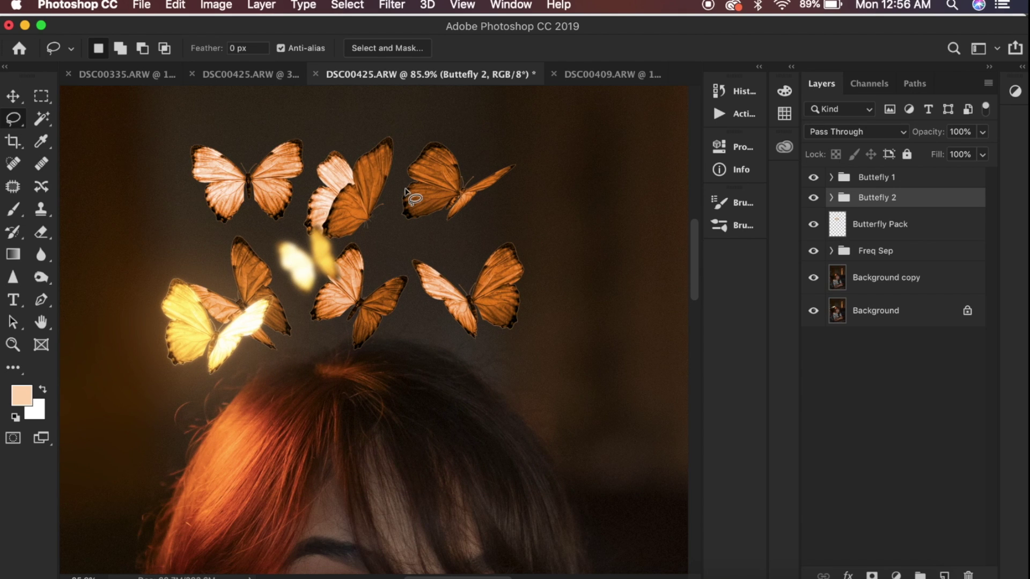
left_click_drag(310, 186, 370, 241)
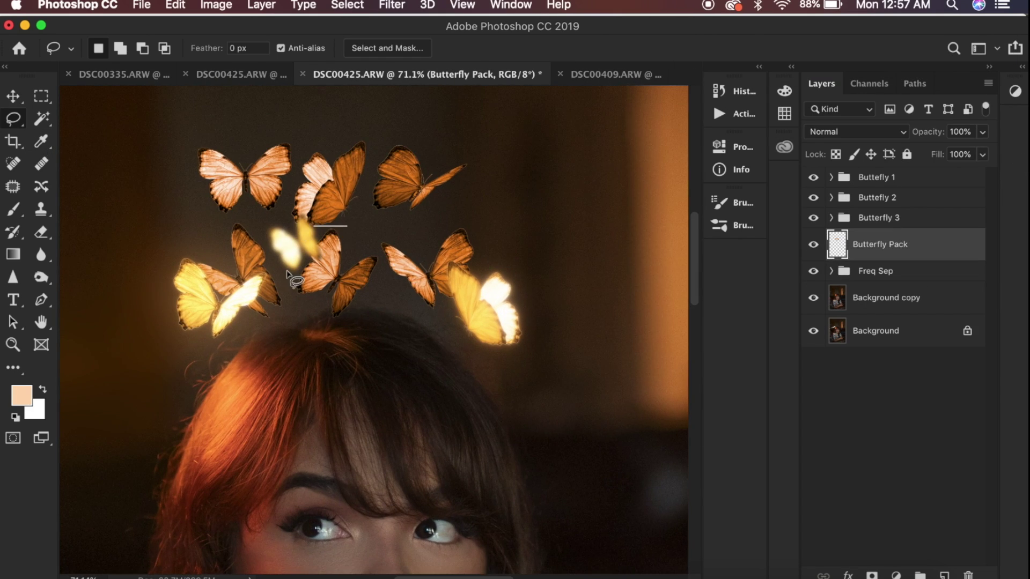
Step: Copy the lower middle butterfly of the Butterfly Pack to a new layer and hide the pack
left_click_drag(301, 228, 293, 236)
key("ctrl+j")
left_click(814, 278)
Step: Shrink the butterfly on Layer 4 and place it above the head between the Buttefly 2 and Butterfly 3 butterflies
key("super+t")
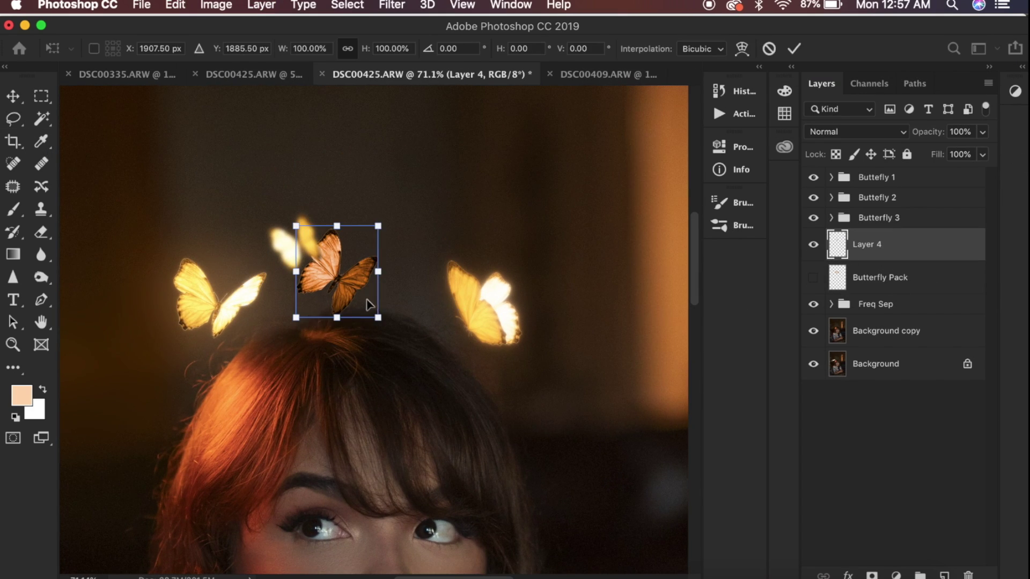
left_click_drag(368, 304, 409, 263)
left_click_drag(420, 182, 395, 229)
key("Return")
Step: Compare the placement with the finished edit and reshape the butterfly on Layer 4 with a transform
left_click(252, 75)
left_click(536, 80)
scroll(487, 347, "up", 4)
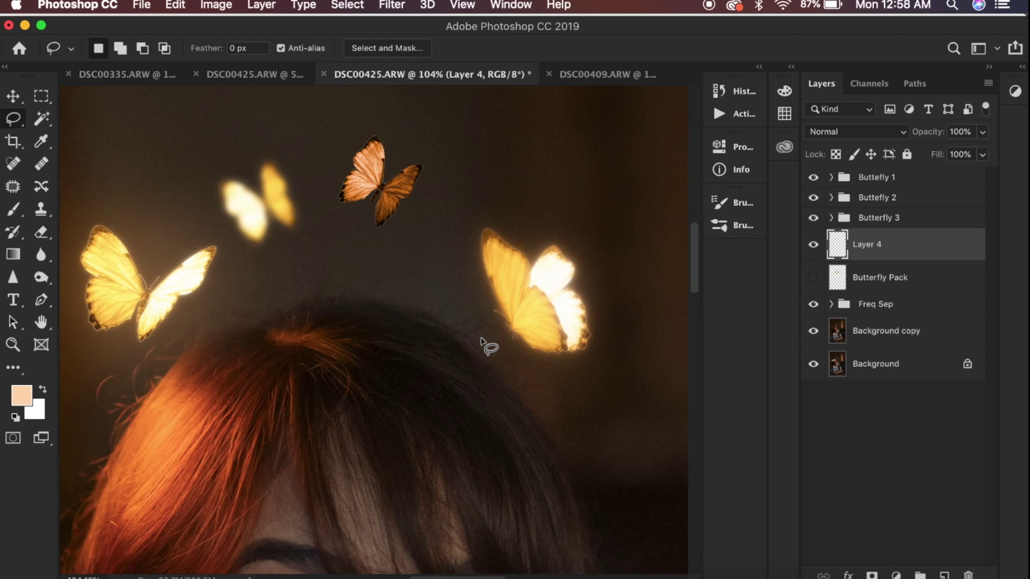
key("super+t")
right_click(373, 175)
left_click(401, 276)
left_click_drag(423, 227, 451, 203)
key("Return")
Step: Brighten the butterfly on Layer 4 with a Curves adjustment
left_click_drag(379, 203, 369, 252)
scroll(380, 303, "up", 2)
key("super+m")
left_click(392, 4)
mouse_move(458, 214)
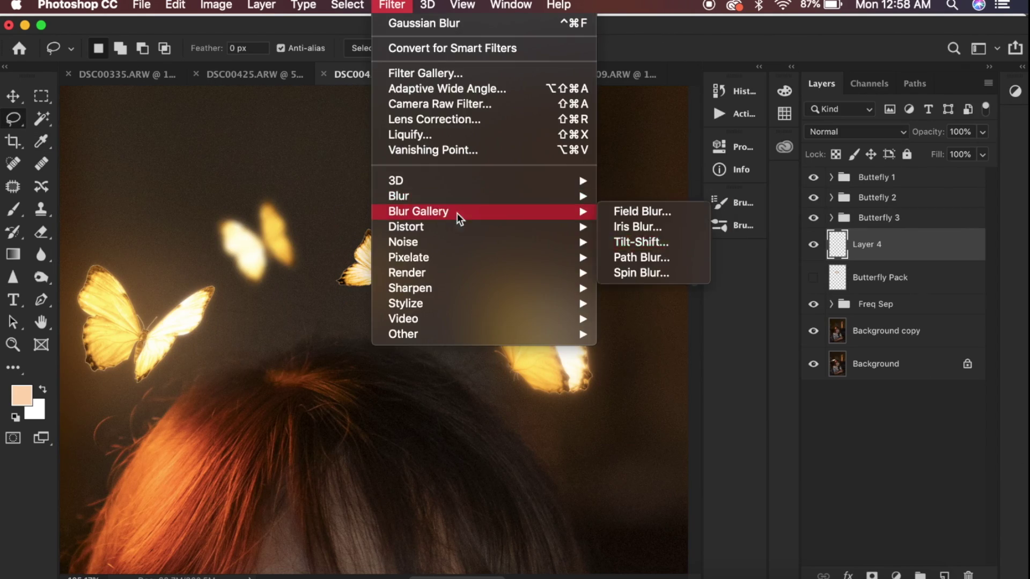
left_click(638, 227)
left_click_drag(865, 171, 897, 170)
left_click(575, 47)
Step: Apply a Field Blur of 15 px to the butterfly on Layer 4
left_click(392, 4)
left_click(620, 216)
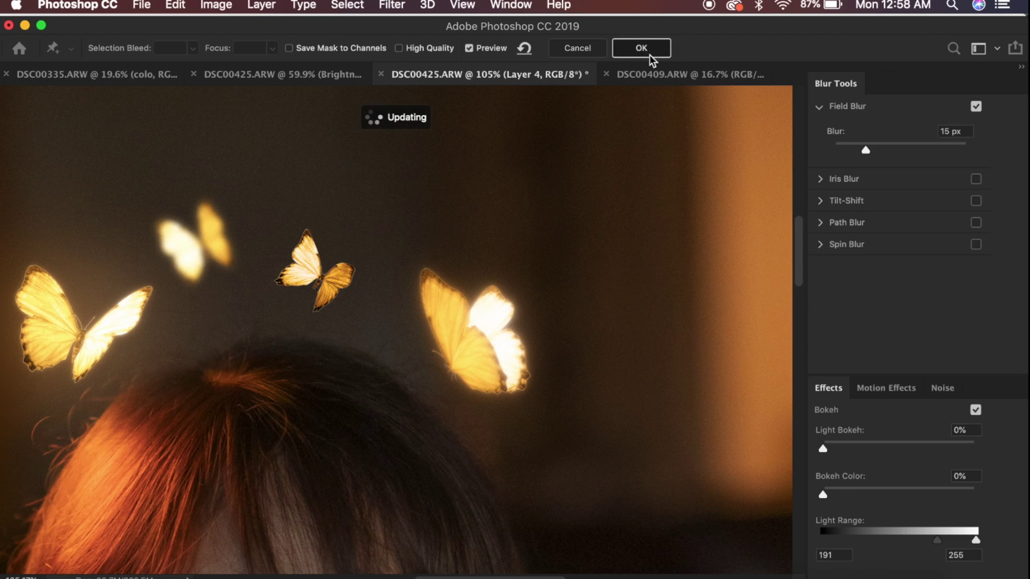
left_click(647, 52)
Step: Duplicate Layer 4 and change the copy's blend mode to a brightening one
key("super+j")
left_click(856, 132)
left_click(837, 274)
Step: Apply a Gaussian Blur with a radius of 3.8 pixels to Layer 4 copy
left_click(390, 5)
left_click(596, 259)
left_click_drag(785, 355, 770, 354)
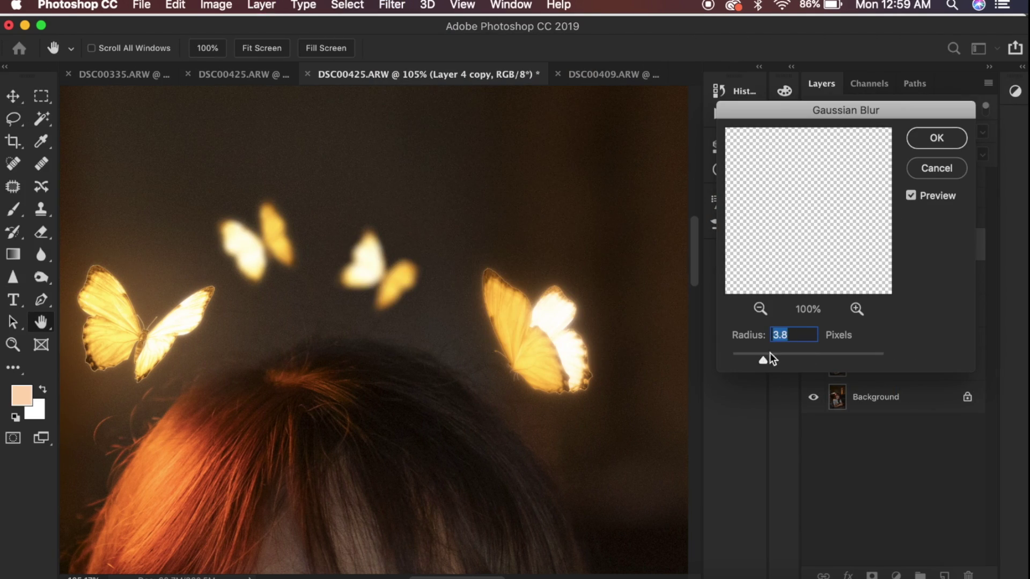
left_click(936, 138)
Step: Group Layer 4 and Layer 4 copy into a layer group named "Buttefly 5"
right_click(870, 279)
left_click(912, 215)
type("Buttefly 5")
key("Return")
left_click_drag(878, 244, 880, 313)
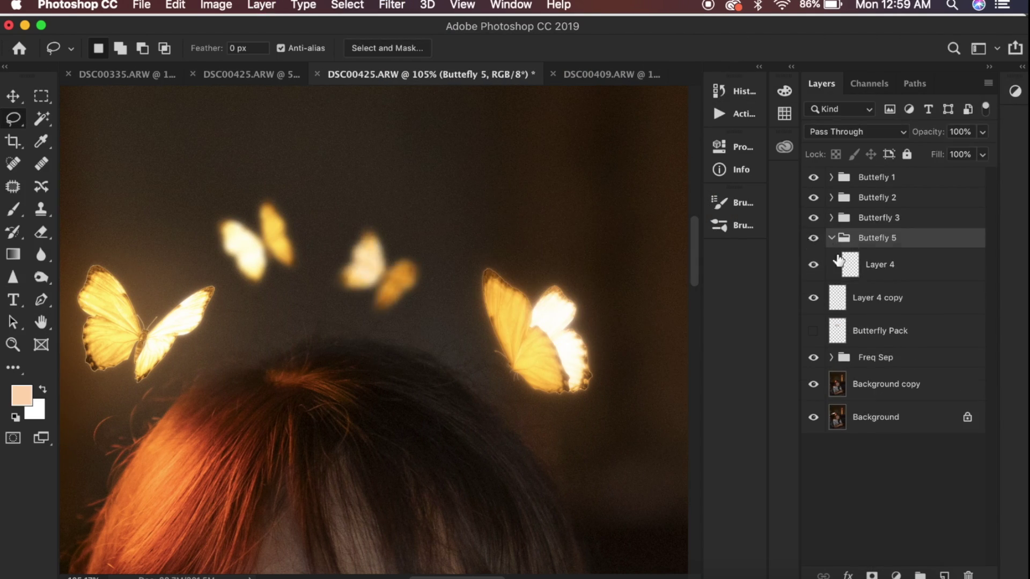
left_click(828, 256)
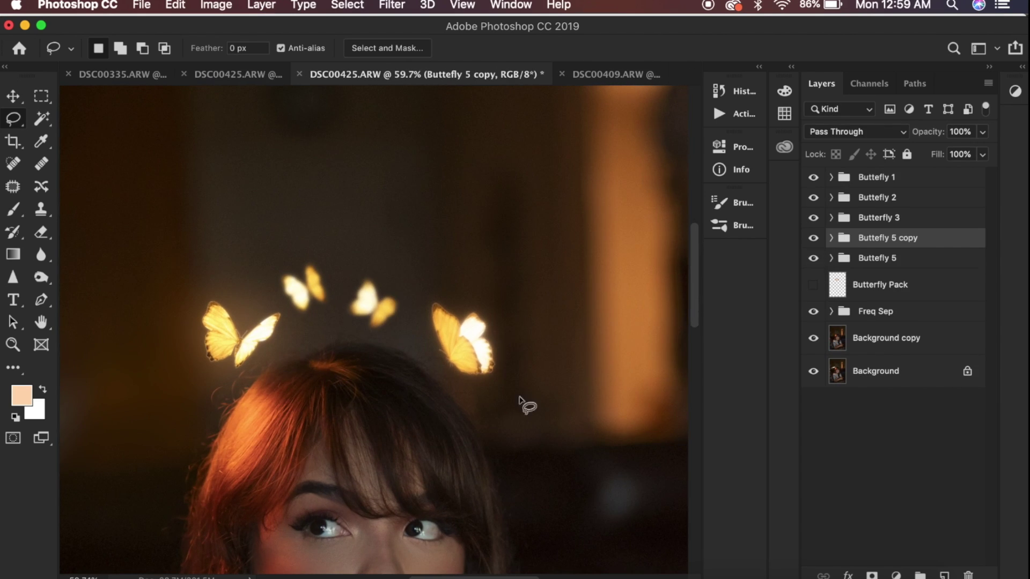
Step: Try placing a copy of the Buttefly 5 group below the rightmost butterfly, rotated and flipped horizontally
key("ctrl+t")
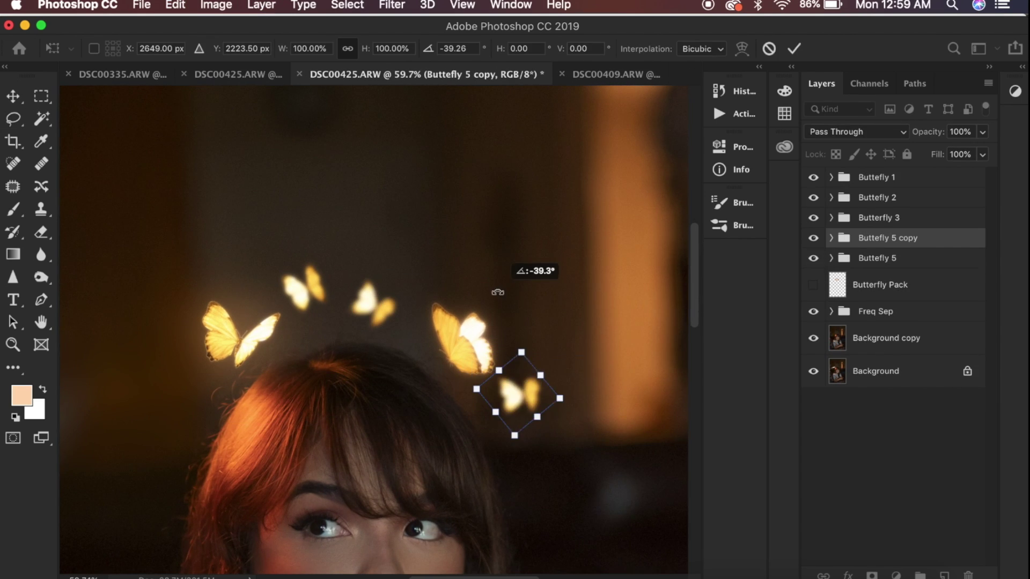
right_click(511, 349)
left_click(575, 552)
key("Return")
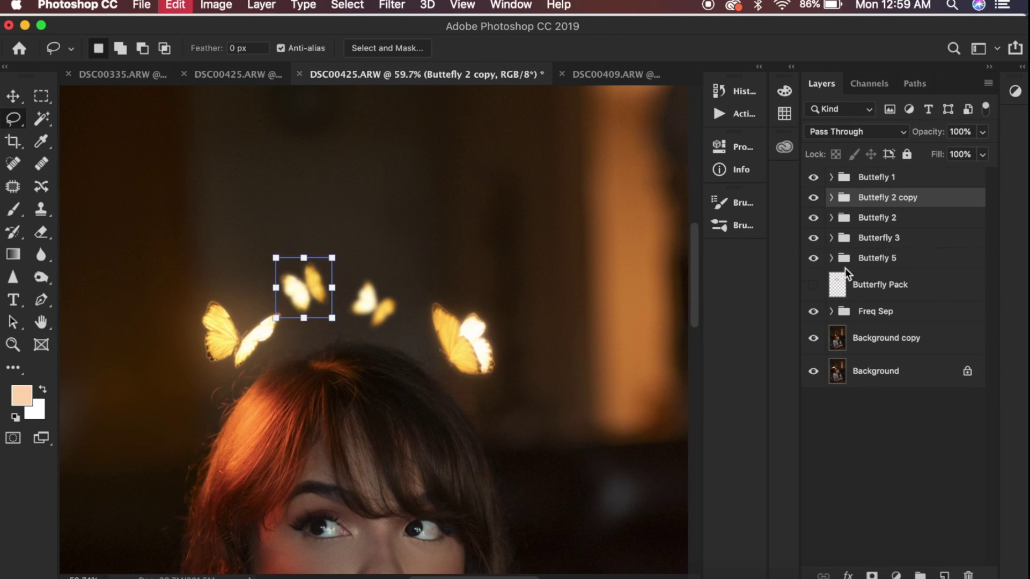
Step: Place the Buttefly 2 copy group beside the hair below the rightmost butterfly, rotated about 131°
left_click_drag(299, 287, 525, 397)
left_click_drag(587, 375, 545, 381)
right_click(543, 381)
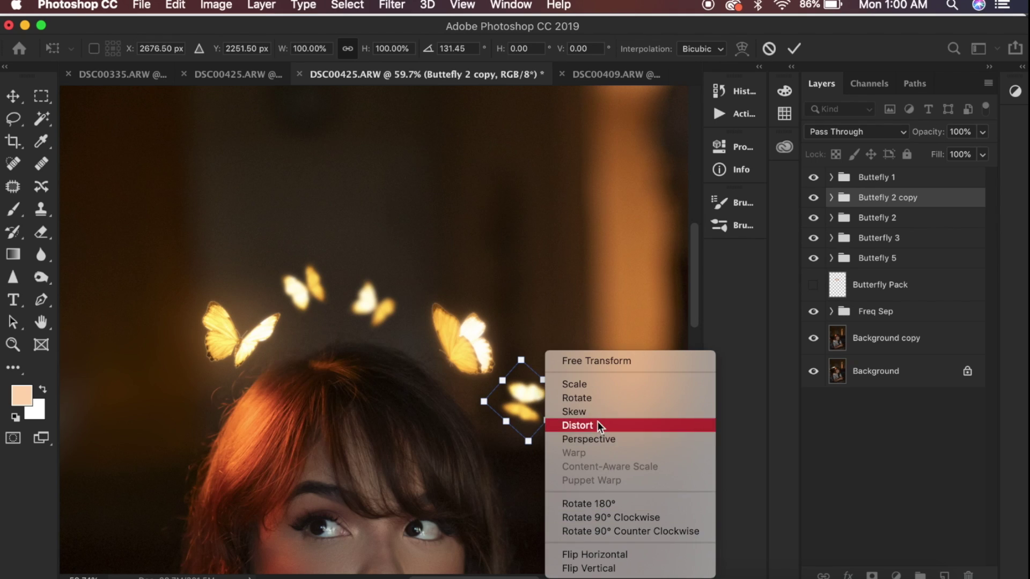
left_click(604, 279)
left_click_drag(564, 324, 558, 329)
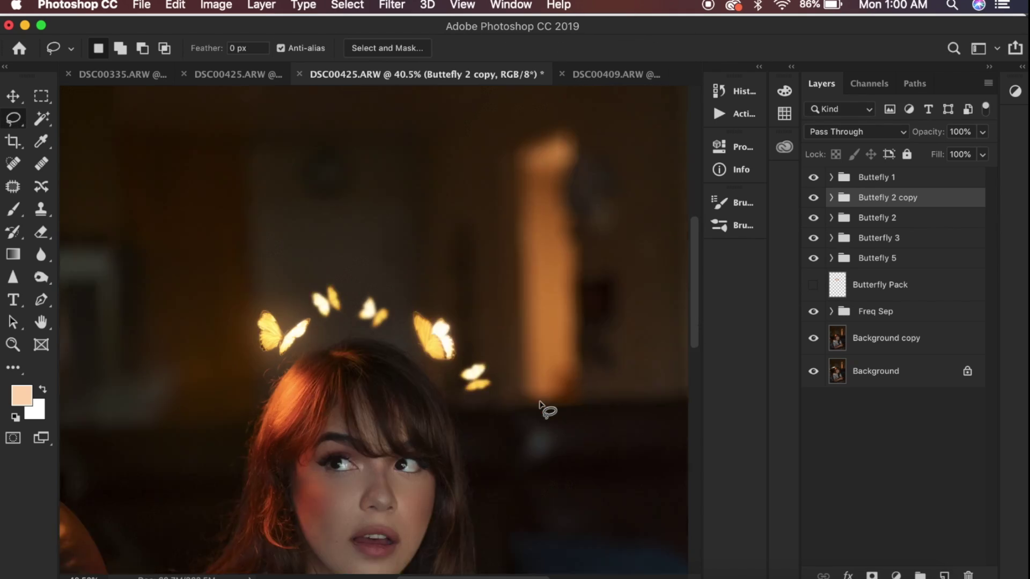
key("super+minus")
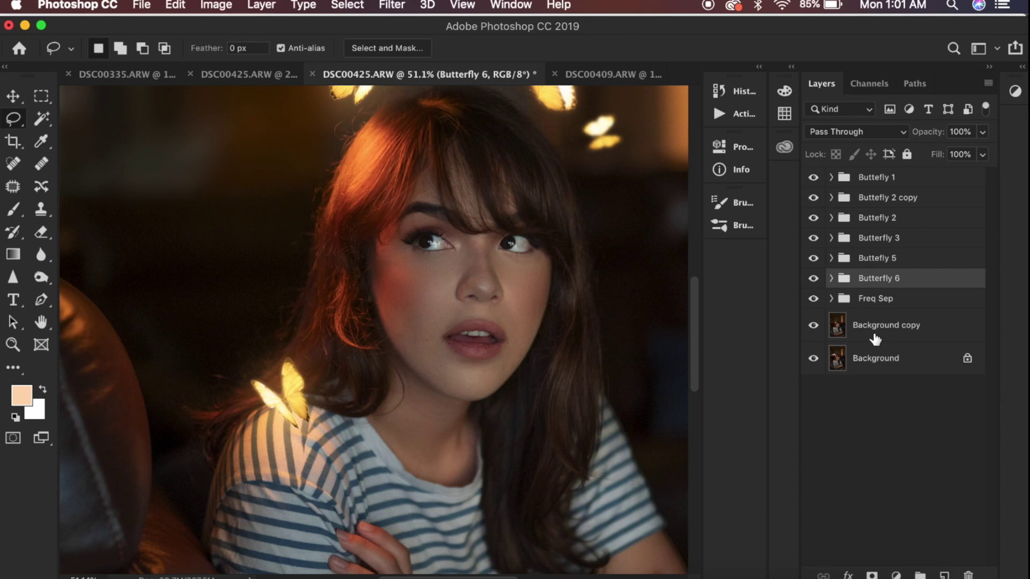
Step: Examine the glow layers inside the Butterfly 6 group and check the Butterfly 3 copy group
left_click(832, 278)
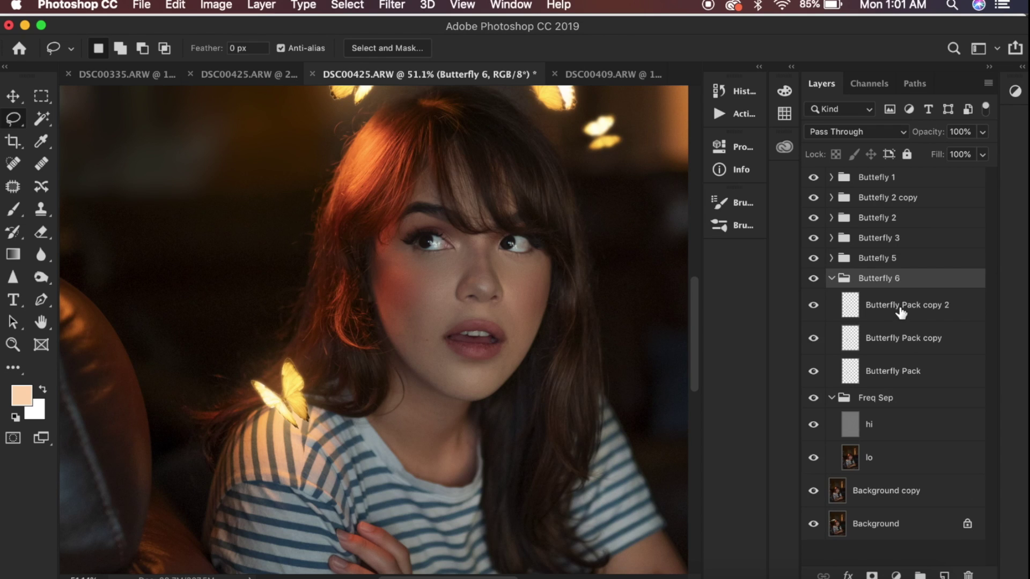
left_click(867, 338)
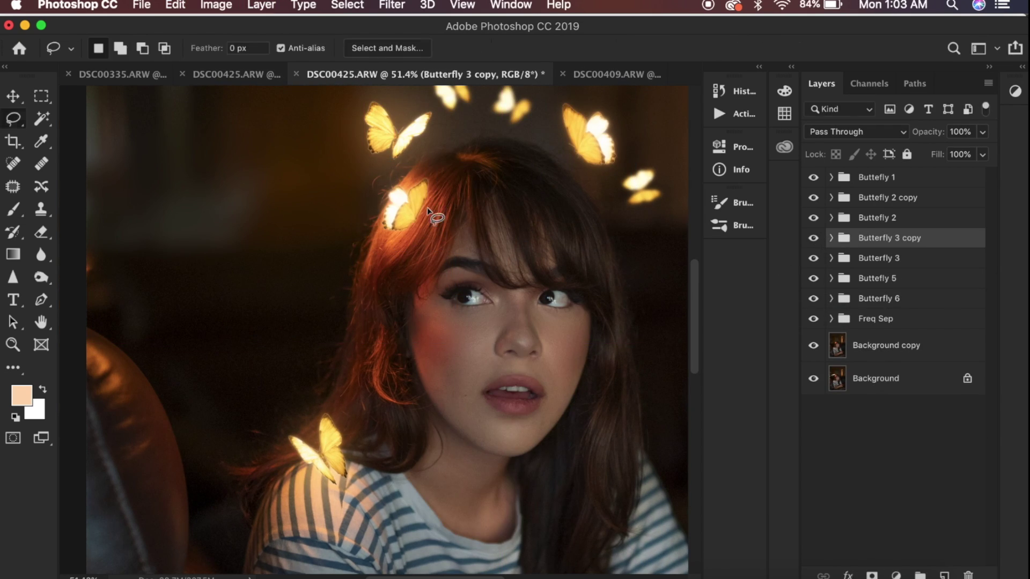
left_click(832, 238)
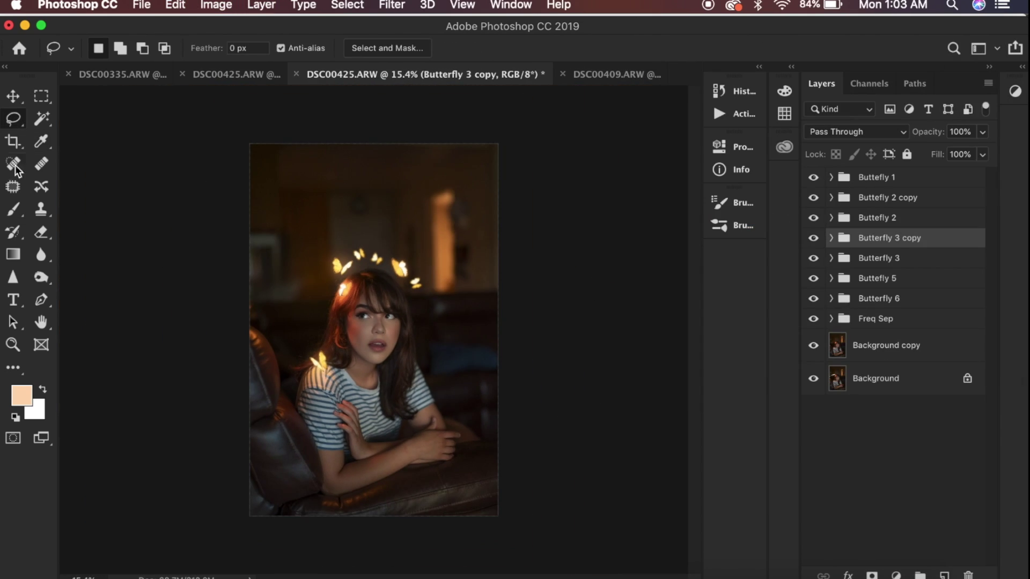
Step: Crop the portrait to a 4:5 ratio, trimming mainly the dark background above the woman and keeping her folded arms in frame
left_click(6, 148)
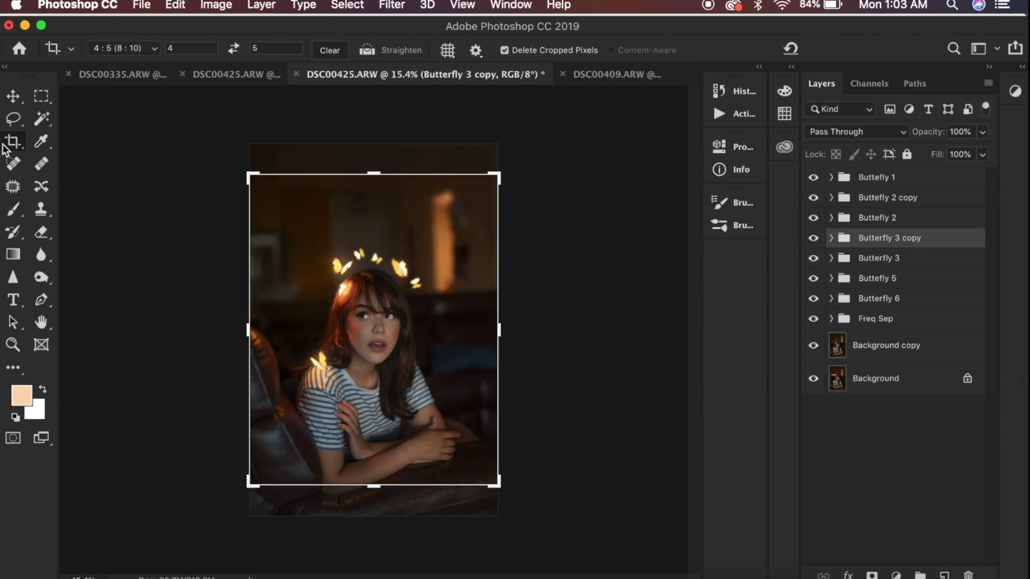
left_click_drag(356, 236, 350, 228)
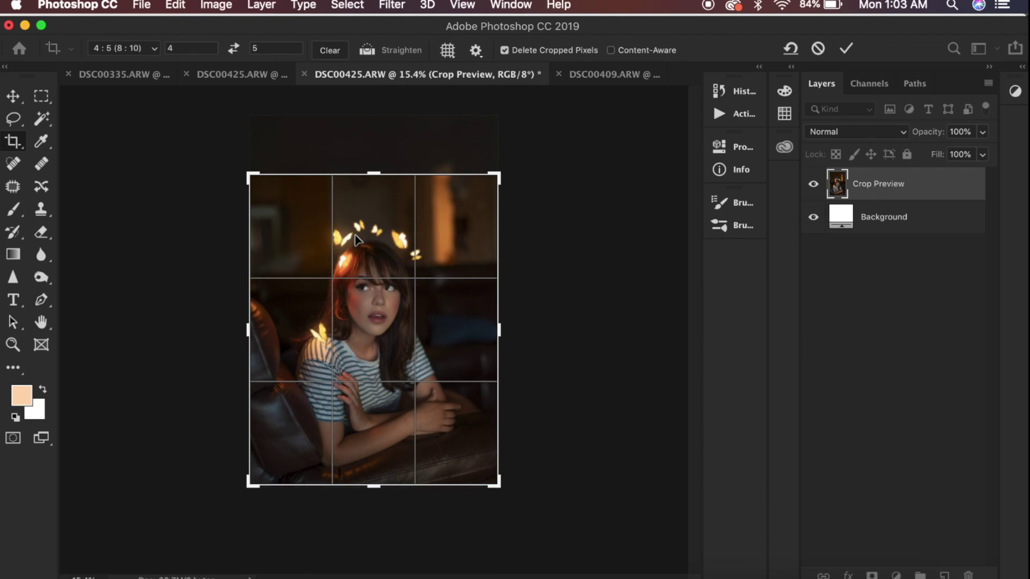
key("Return")
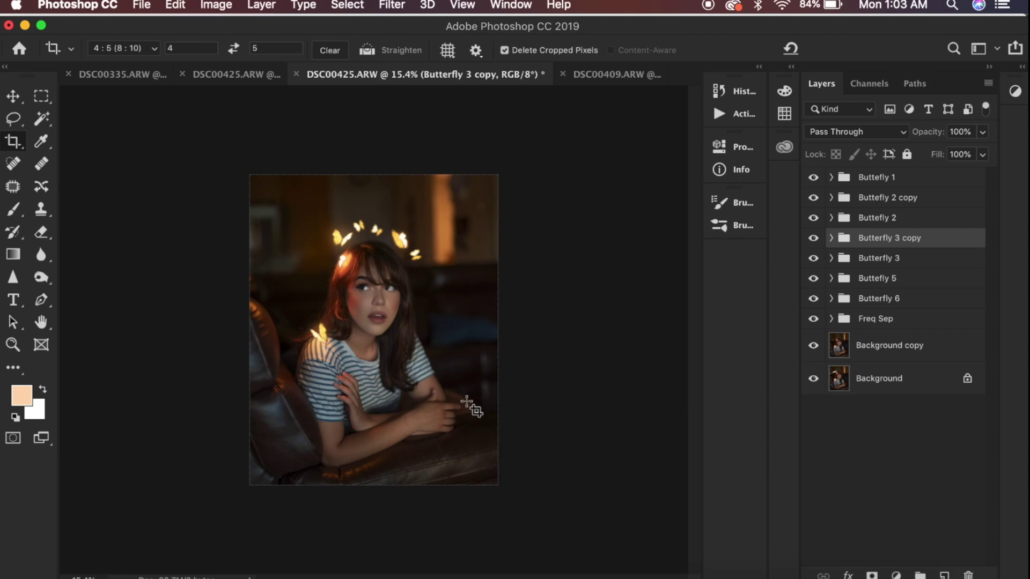
scroll(467, 401, "up", 5)
scroll(467, 402, "up", 3)
scroll(467, 401, "down", 5)
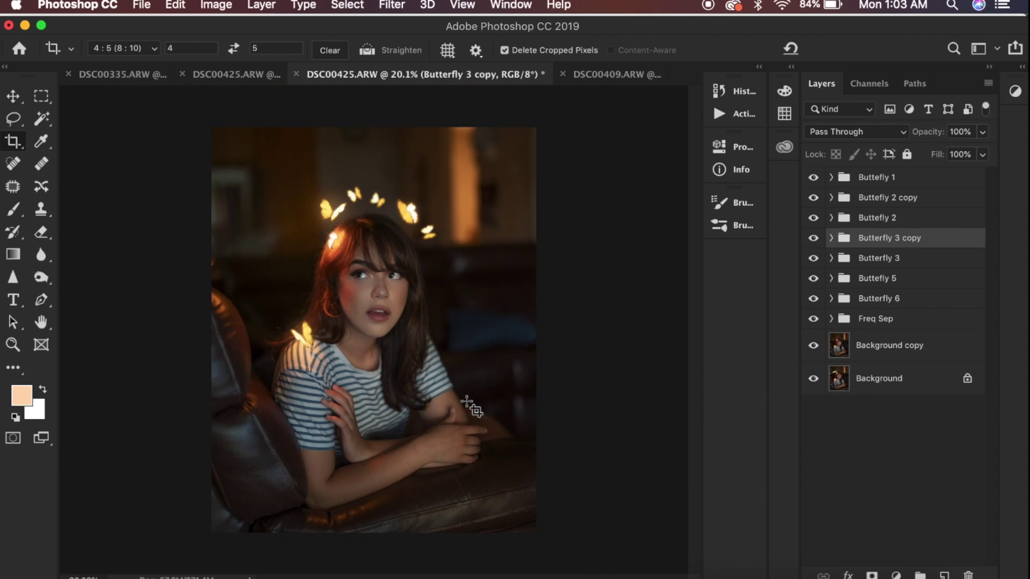
scroll(467, 402, "down", 1)
Step: Group all the butterfly groups and the Freq Sep group as "Butterfly Filter" and compare the image with the group hidden and shown
left_click(880, 319)
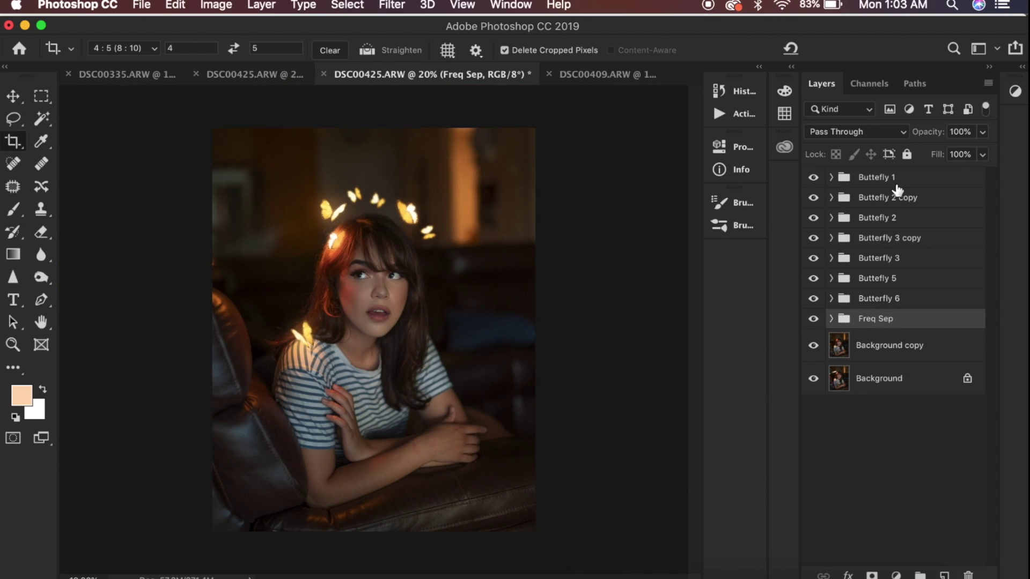
left_click(893, 182, "shift")
right_click(893, 182)
left_click(821, 281)
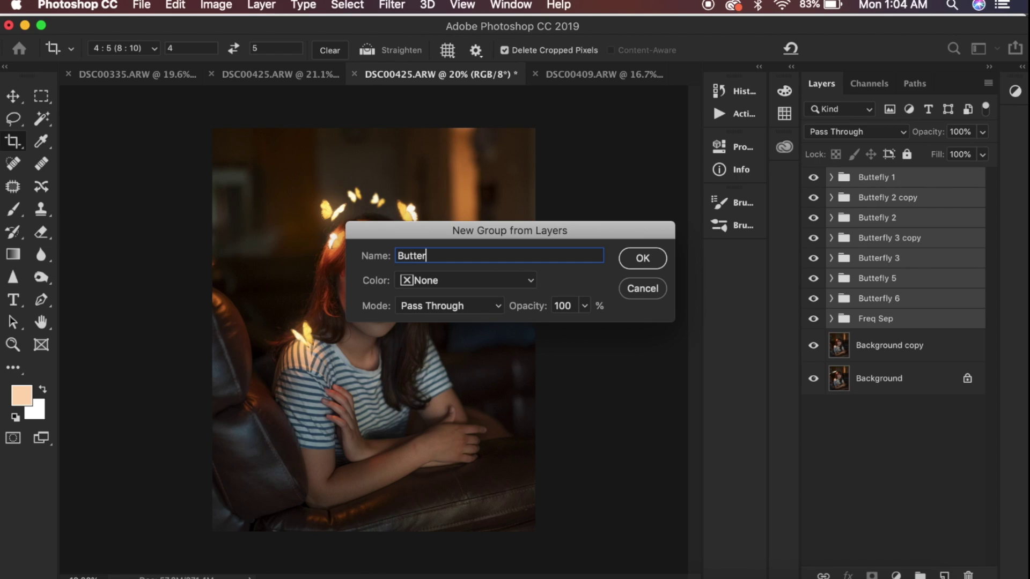
type("Butterfly Filter")
key("Return")
left_click(813, 177)
left_click(814, 177)
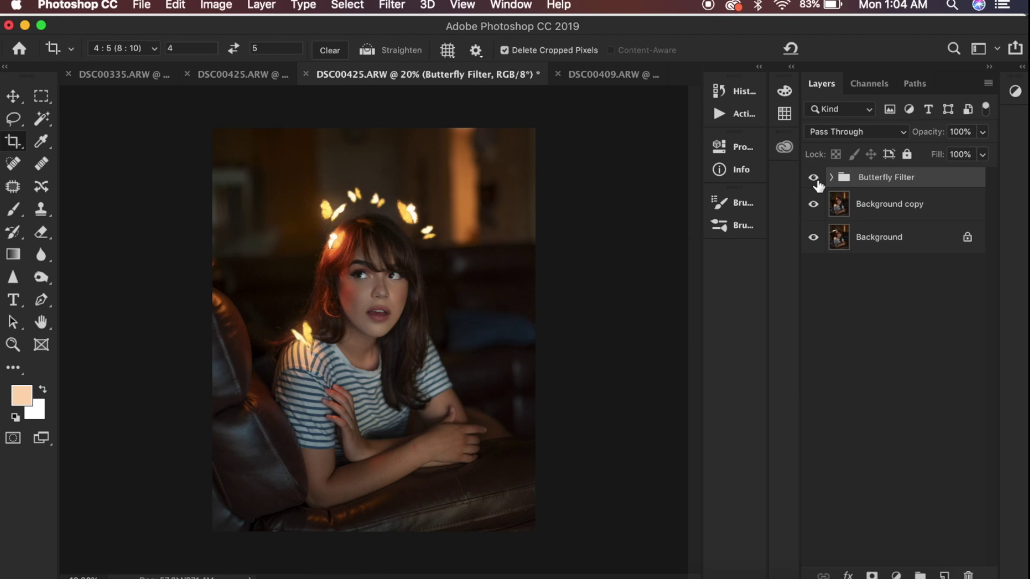
left_click(813, 177)
left_click(813, 177)
left_click(813, 177)
left_click(814, 177)
Step: Move the Freq Sep group out of the Butterfly Filter group to just below it, and collapse Butterfly Filter
left_click(831, 177)
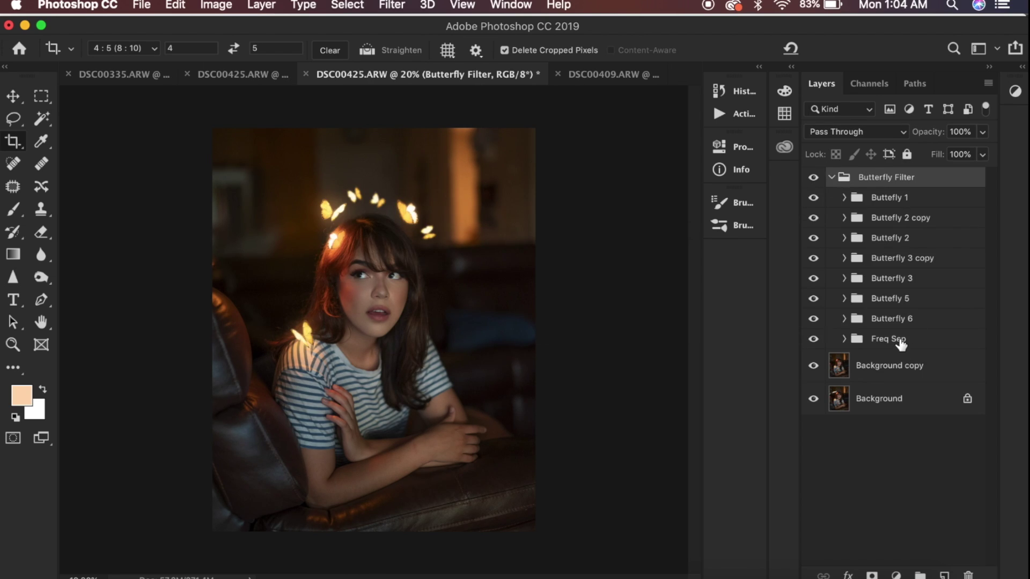
left_click_drag(901, 345, 888, 356)
left_click(837, 181)
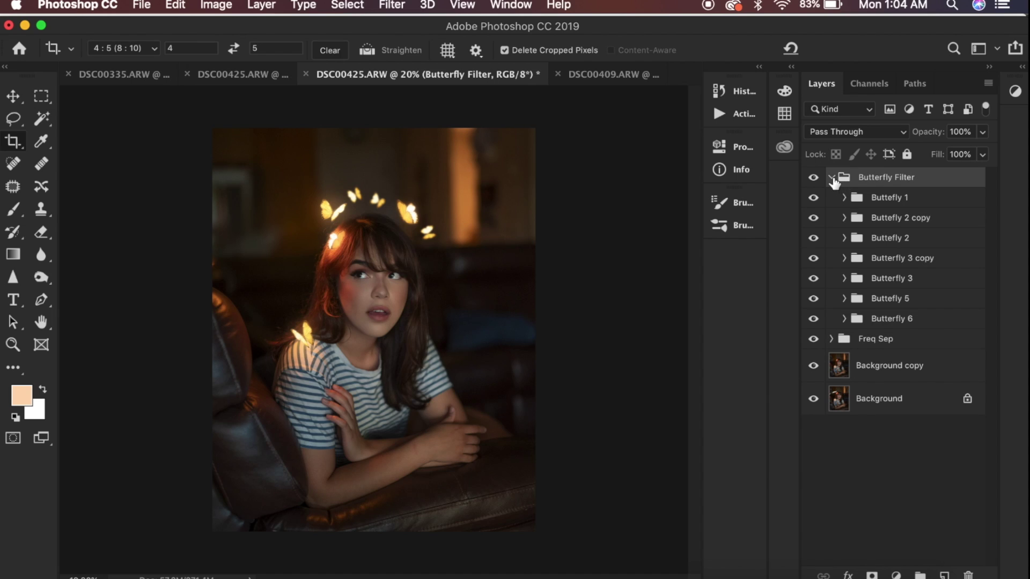
left_click(833, 178)
Step: Add a Curves adjustment layer above Background copy and raise the midtones to brighten the image
scroll(436, 317, "up", 5)
scroll(437, 317, "down", 2)
left_click(940, 227)
left_click(897, 575)
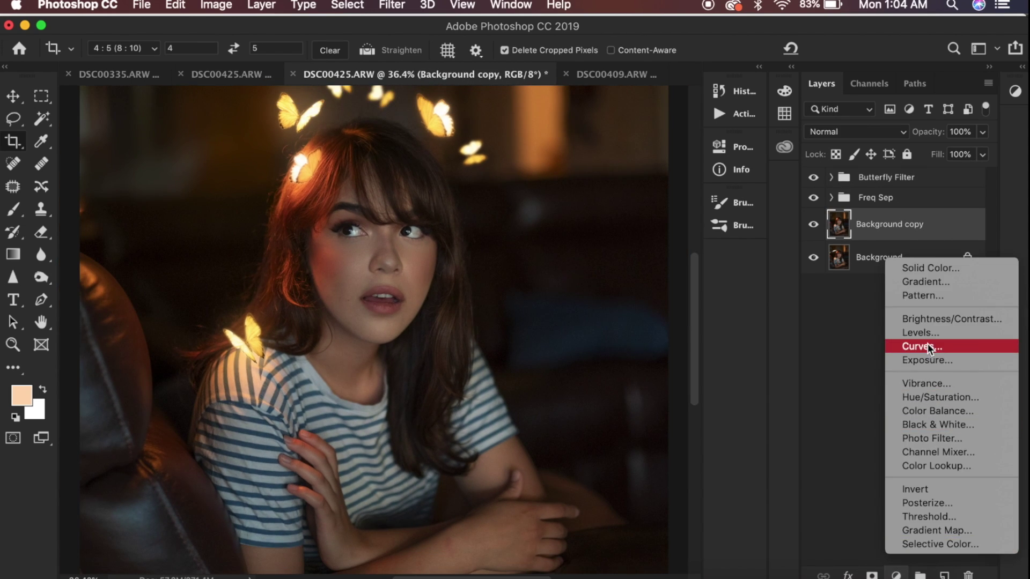
left_click(906, 346)
left_click_drag(574, 337, 574, 293)
left_click(673, 139)
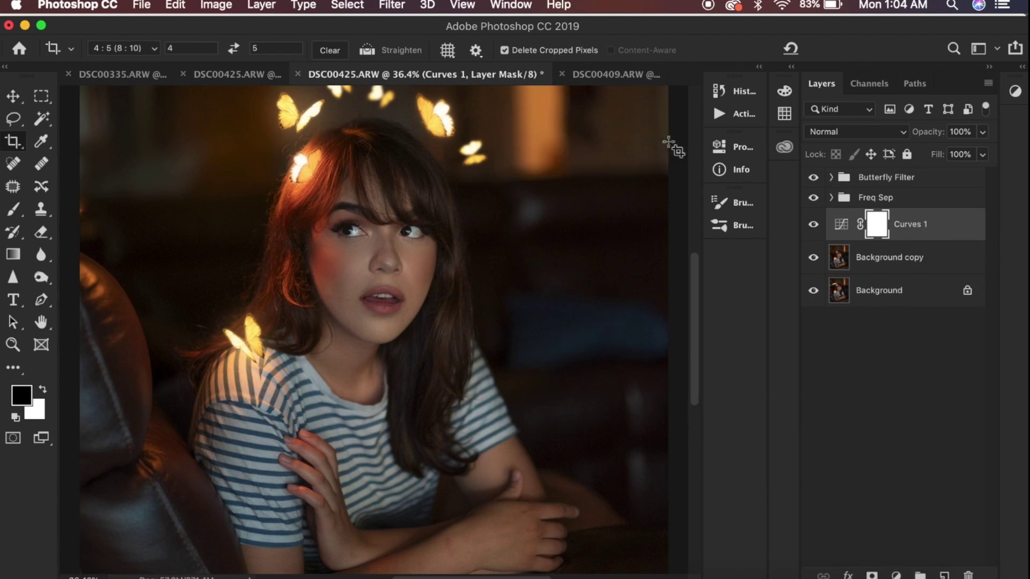
Step: Place the Curves 1 layer above Freq Sep, invert its mask and paint white around the shoulder and hair butterflies
mouse_move(908, 225)
left_mouse_down()
mouse_move(903, 196)
mouse_move(895, 211)
left_mouse_up()
key("super+i")
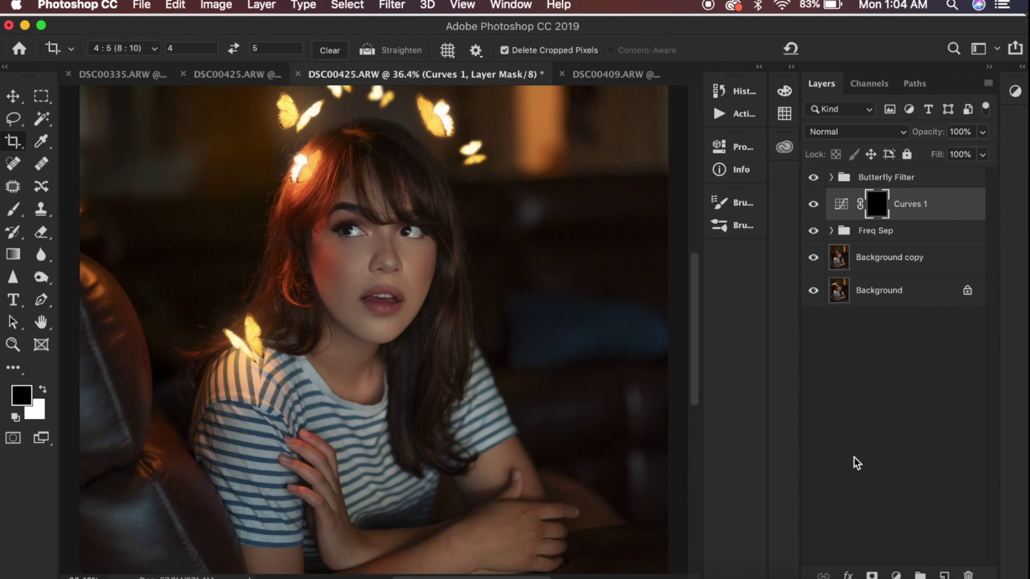
key("b")
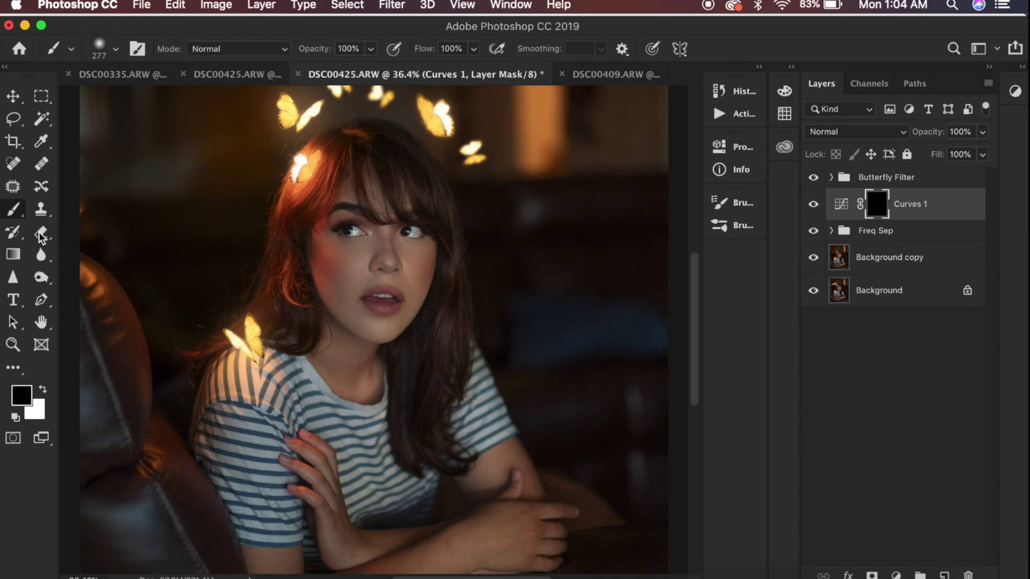
left_click(44, 389)
left_click(249, 358)
left_click_drag(308, 177, 326, 194)
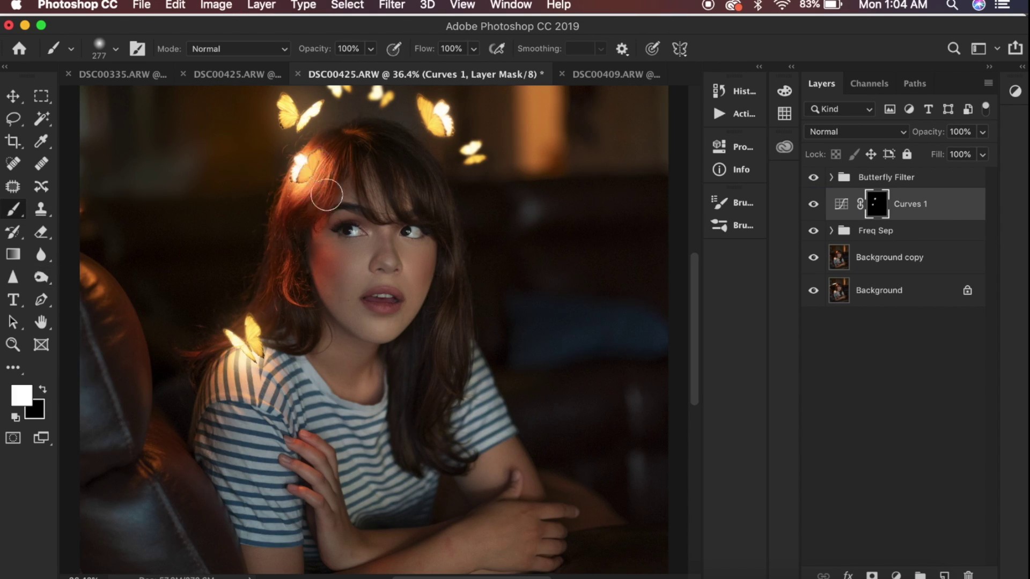
Step: Lower the Blue channel curve of the Curves 1 adjustment and go to its Red channel to warm the butterfly glow
double_click(843, 205)
left_click(569, 215)
left_click(553, 252)
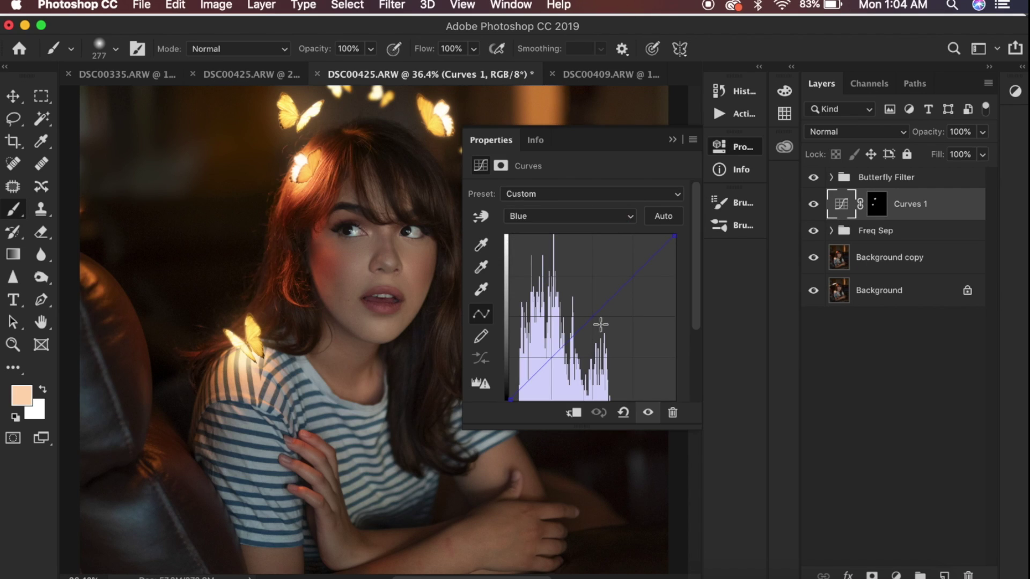
left_click(571, 220)
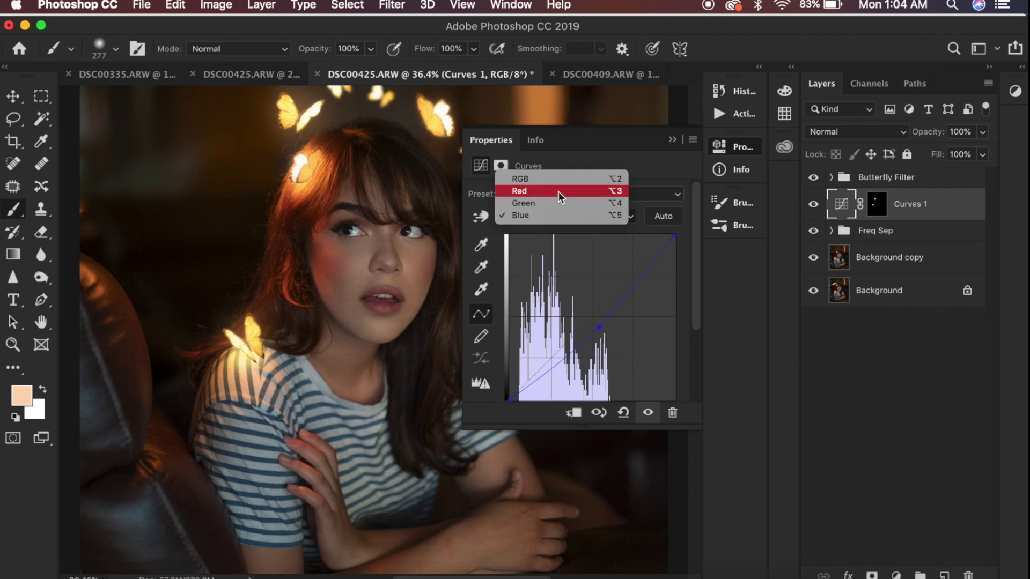
left_click(568, 190)
left_click(672, 140)
key("super+0")
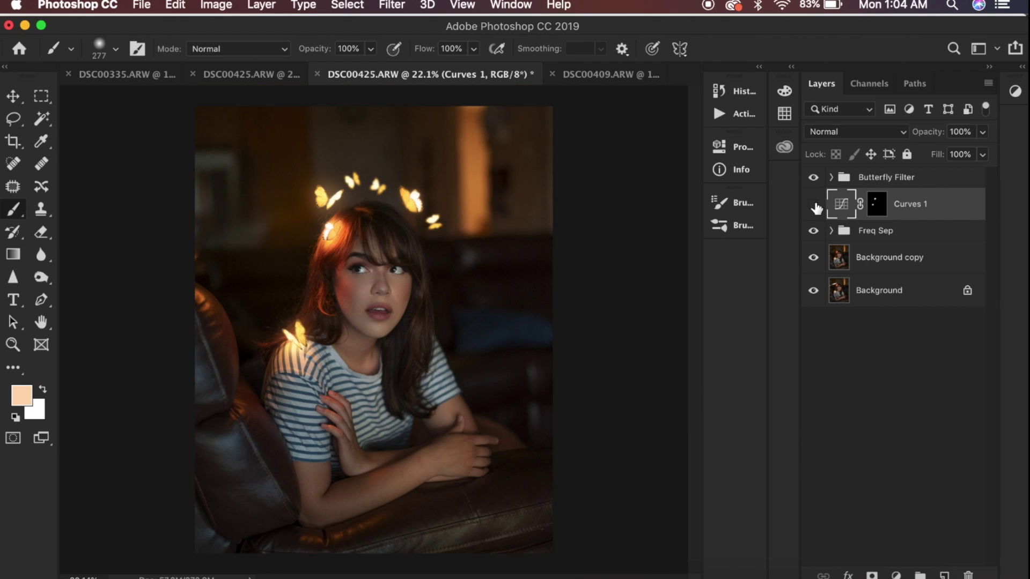
left_click(982, 132)
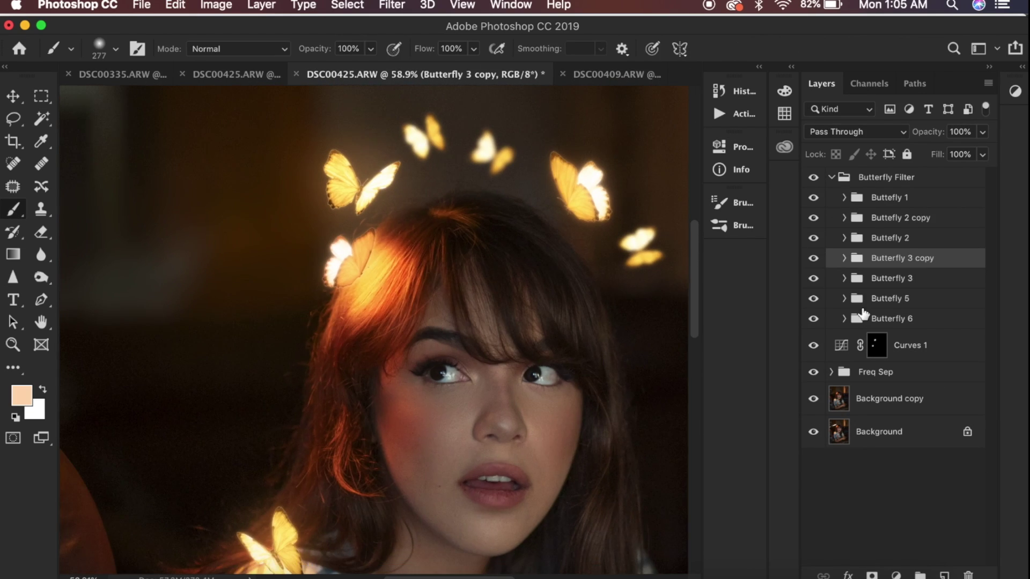
Step: Refine the Curves 1 mask under the hair butterfly, painting the glow in white with a 150 px brush
left_click(814, 346)
left_click(813, 345)
left_click(878, 348)
left_click(43, 390)
mouse_move(382, 287)
left_mouse_down()
mouse_move(363, 307)
mouse_move(390, 279)
left_mouse_up()
left_click(43, 390)
left_click(115, 49)
double_click(144, 78)
type("150")
left_click_drag(356, 314, 376, 283)
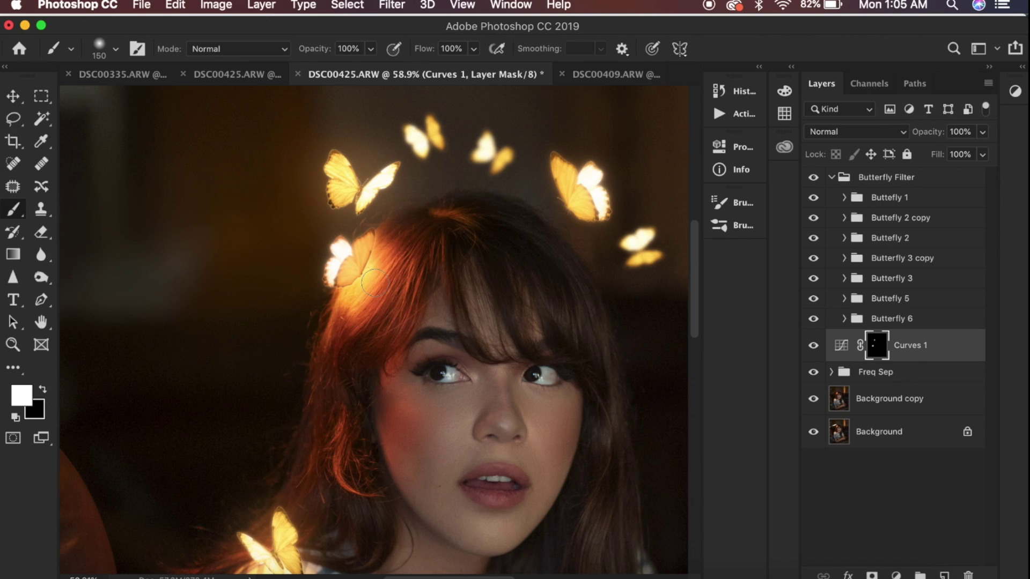
left_click_drag(947, 150, 998, 143)
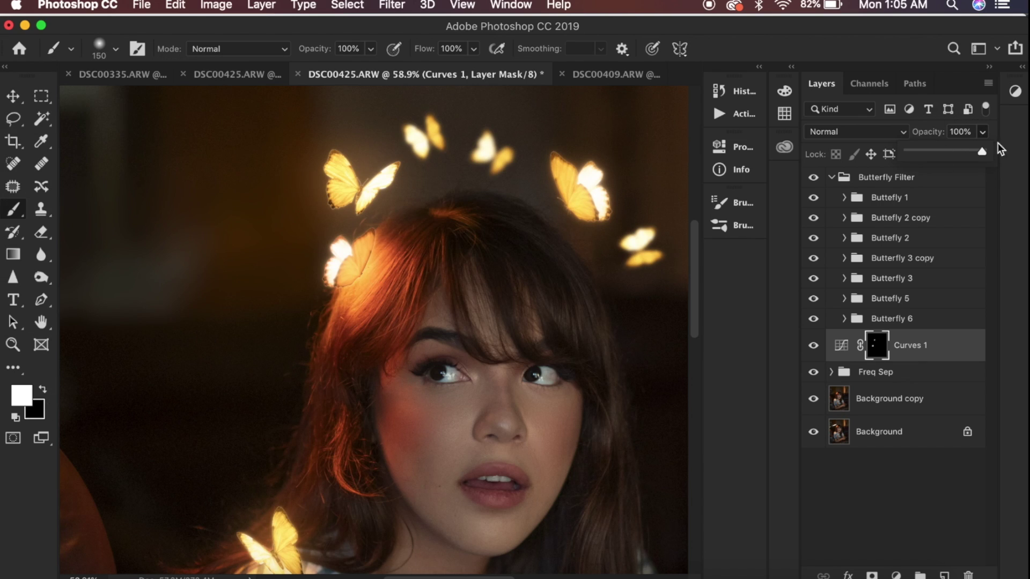
Step: Soften the glow on the hair below the butterfly by painting black on the Curves 1 mask at 17% brush opacity
left_click(42, 390)
left_click(370, 49)
mouse_move(357, 322)
left_mouse_down()
mouse_move(367, 283)
mouse_move(372, 309)
left_mouse_up()
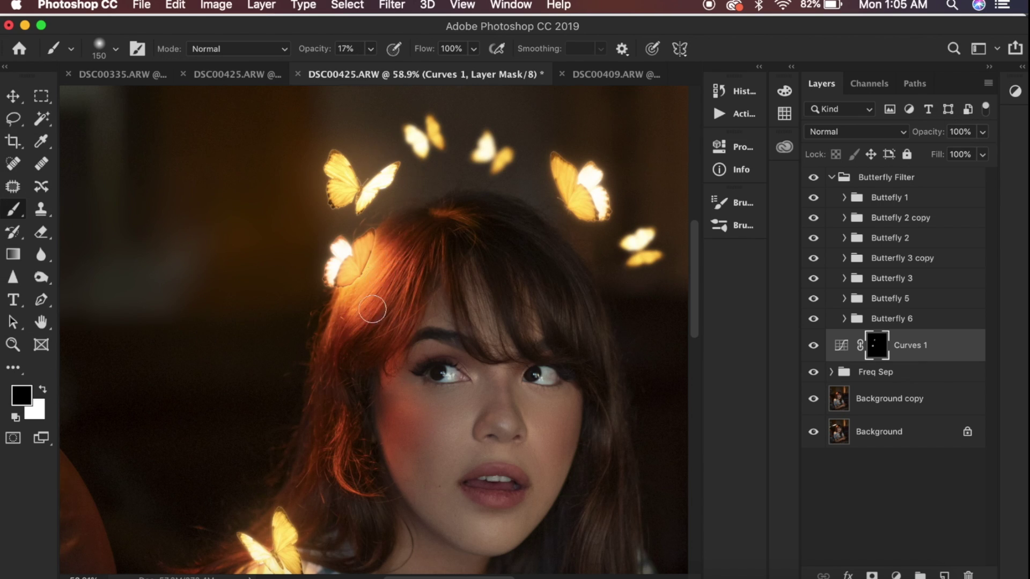
scroll(362, 364, "down", 5)
scroll(391, 443, "up", 5)
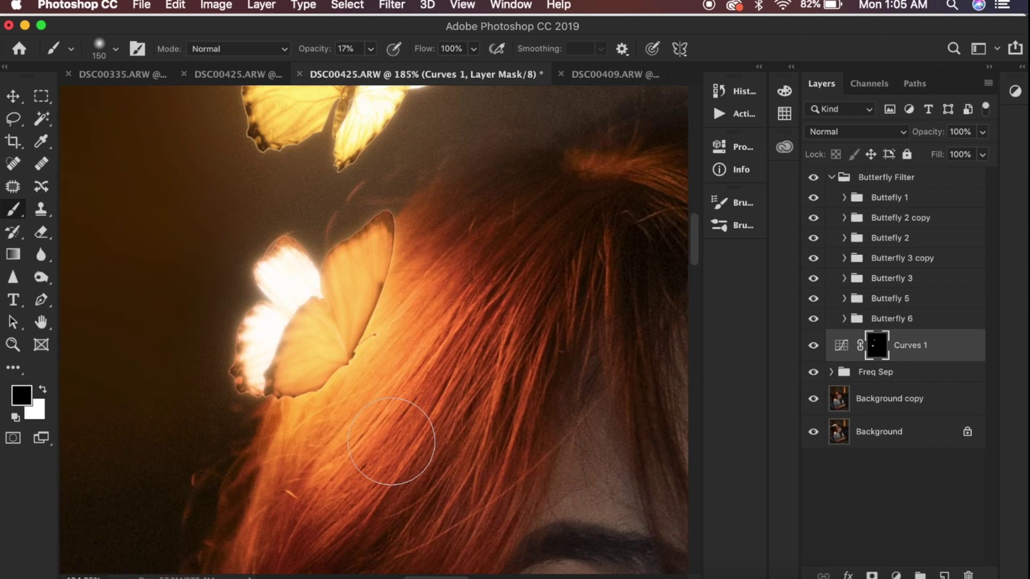
Step: Paint white on the Curves 1 mask at the hair butterfly's lower wing edge with a 77 px brush, and check the glow around the head
left_click(115, 50)
left_click_drag(140, 100, 126, 100)
left_click(337, 370)
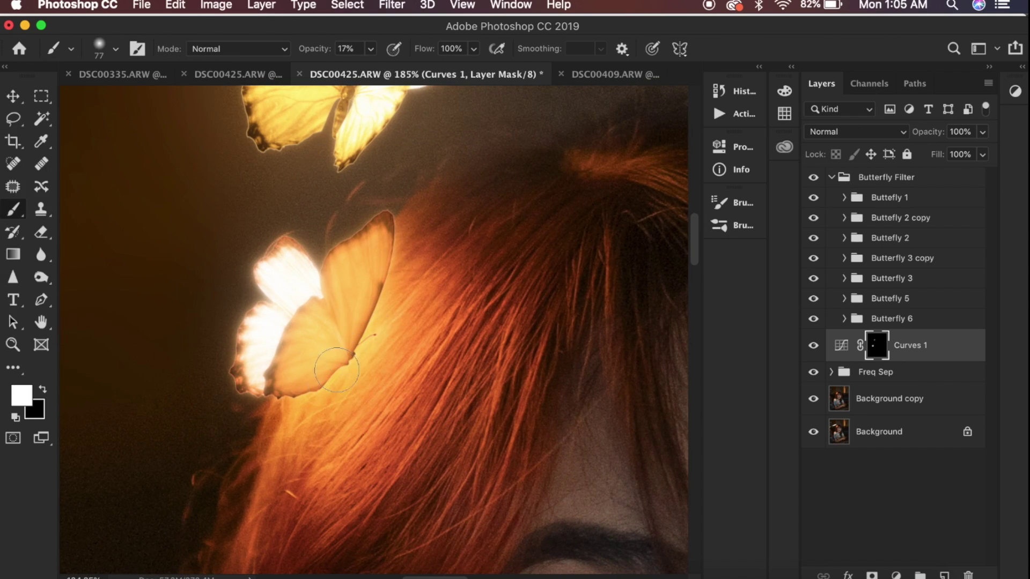
scroll(318, 403, "down", 10)
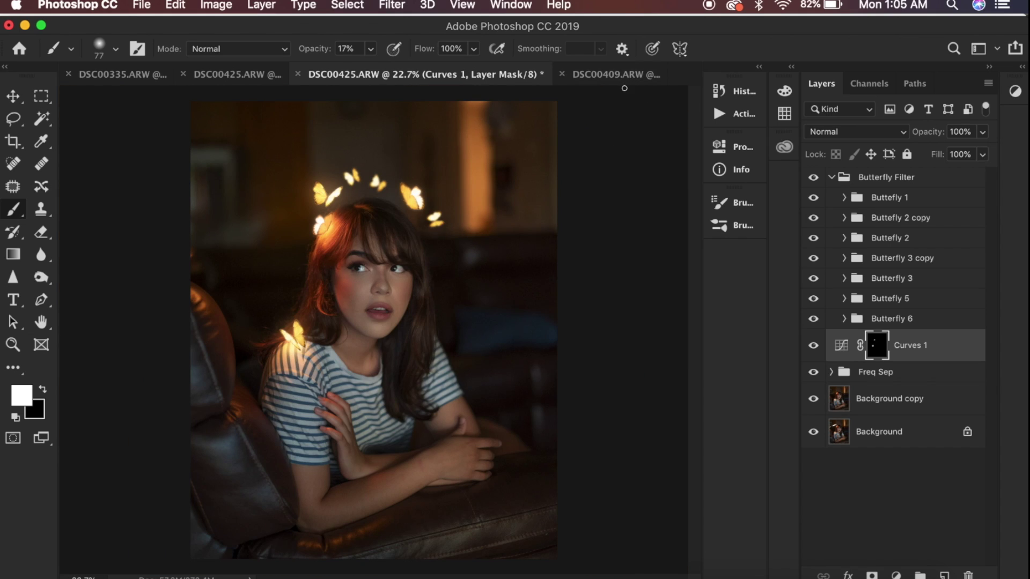
scroll(494, 235, "up", 10)
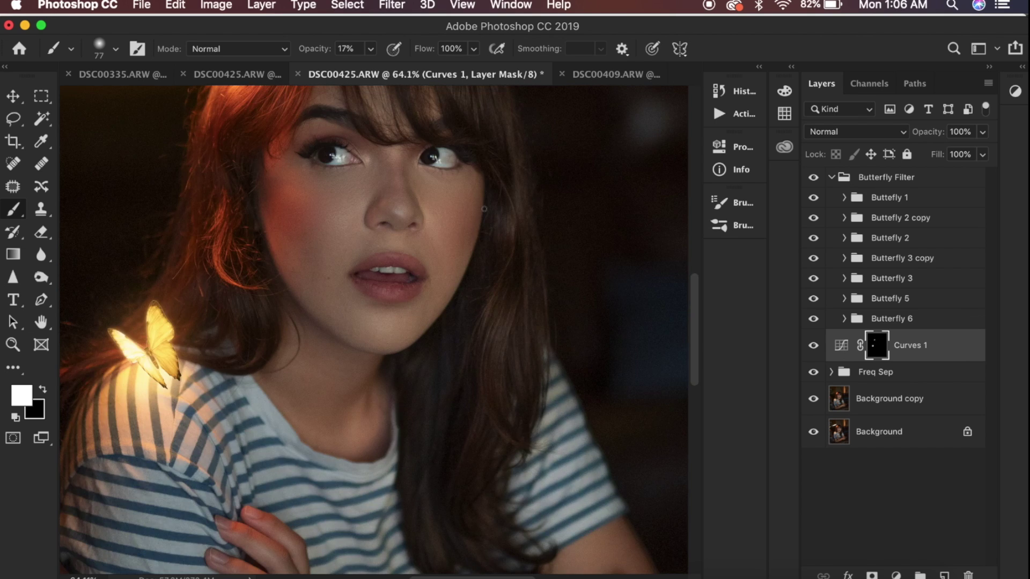
scroll(484, 209, "down", 4)
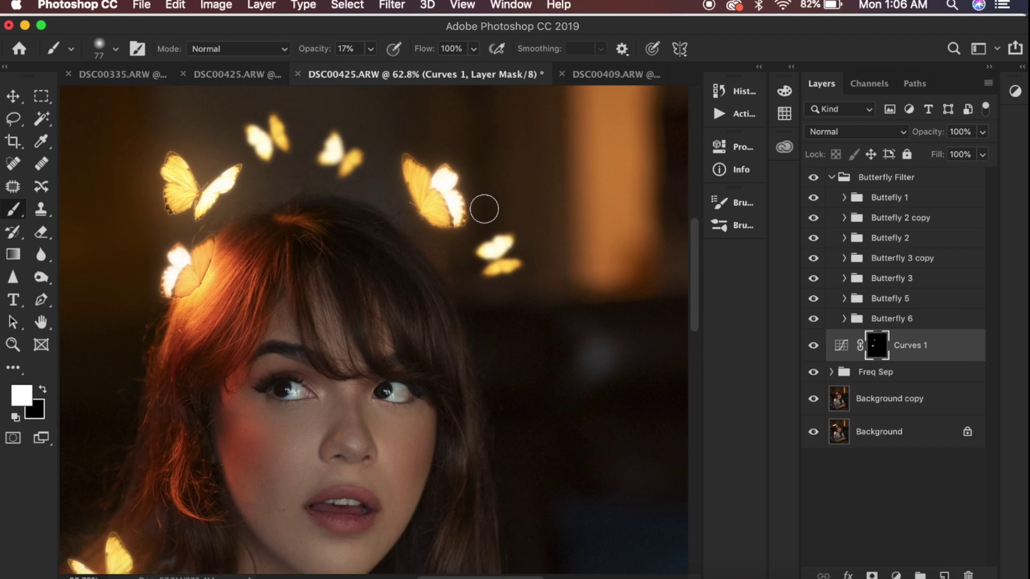
scroll(484, 209, "up", 4)
scroll(318, 313, "left", 10)
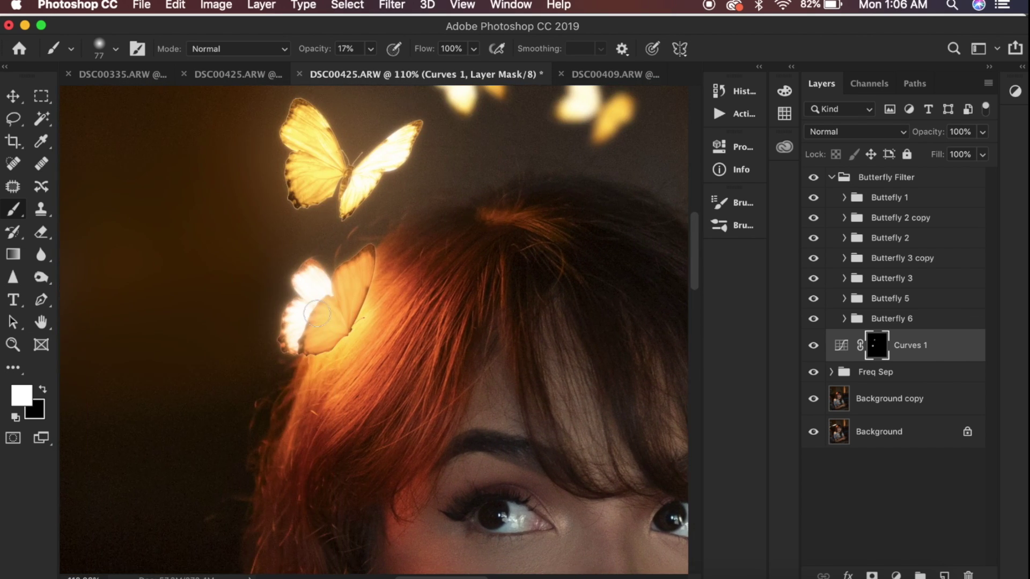
scroll(382, 210, "right", 7)
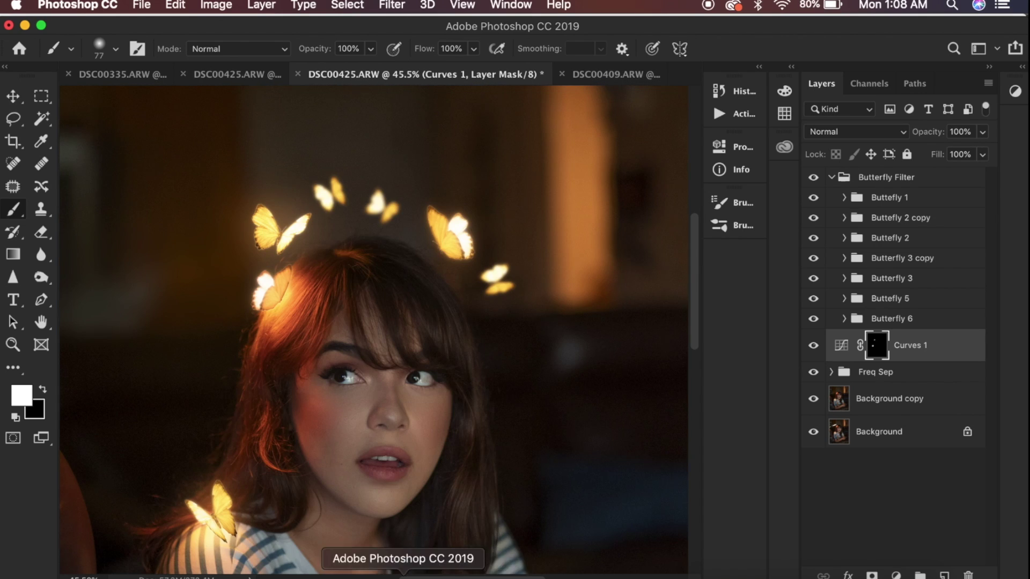
Step: Switch to Adobe Bridge, browse the portraits in the 107MSDCF folder and open DSC00421.ARW in Photoshop
left_click(452, 578)
left_click(606, 434)
key("Down")
key("Up")
key("Up")
key("Up")
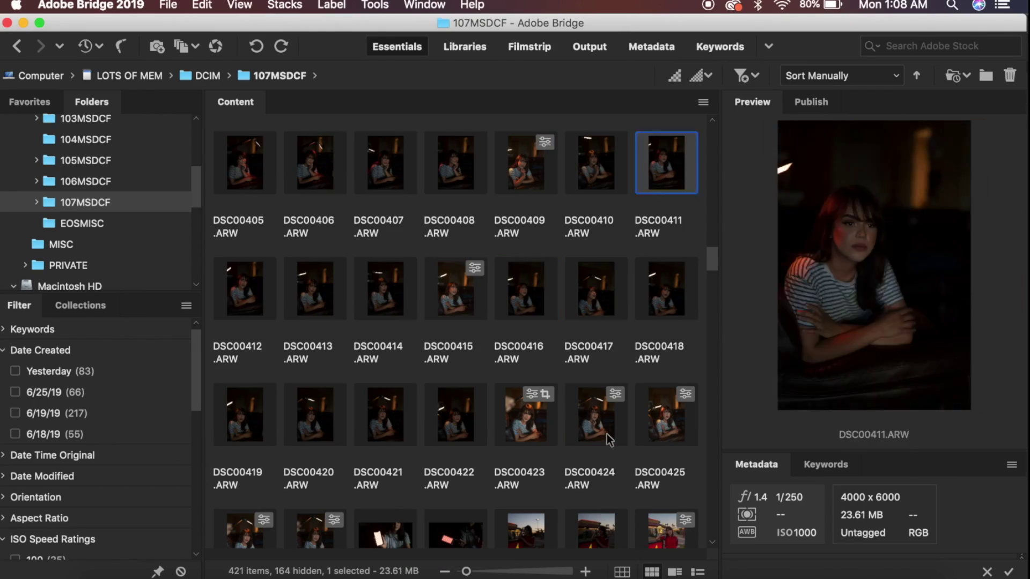
key("Down")
left_click(816, 558)
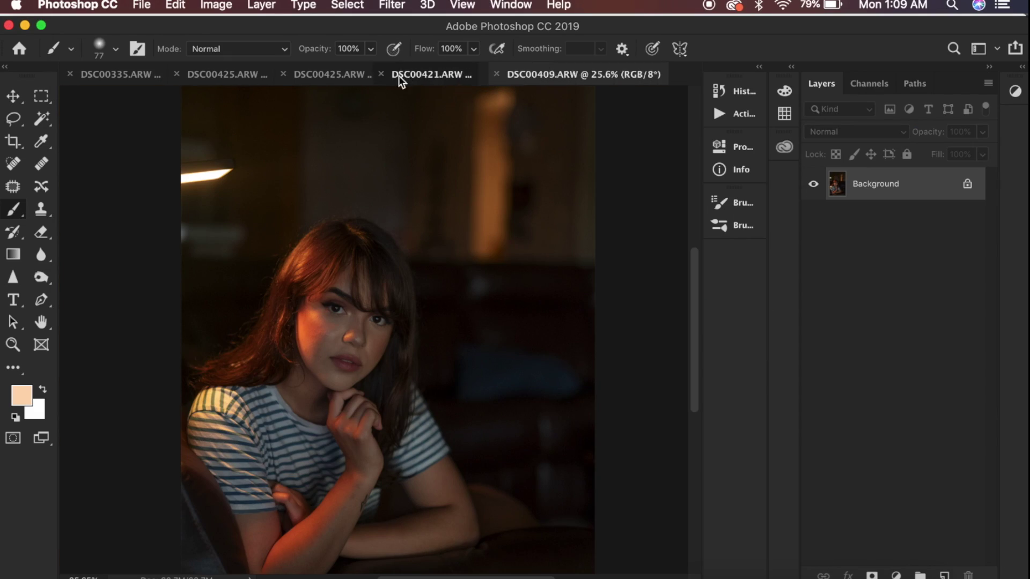
Step: Review the whole DSC00425.ARW butterfly composite and examine the woman's face in the DSC00421.ARW portrait
left_click(355, 72)
key("super+0")
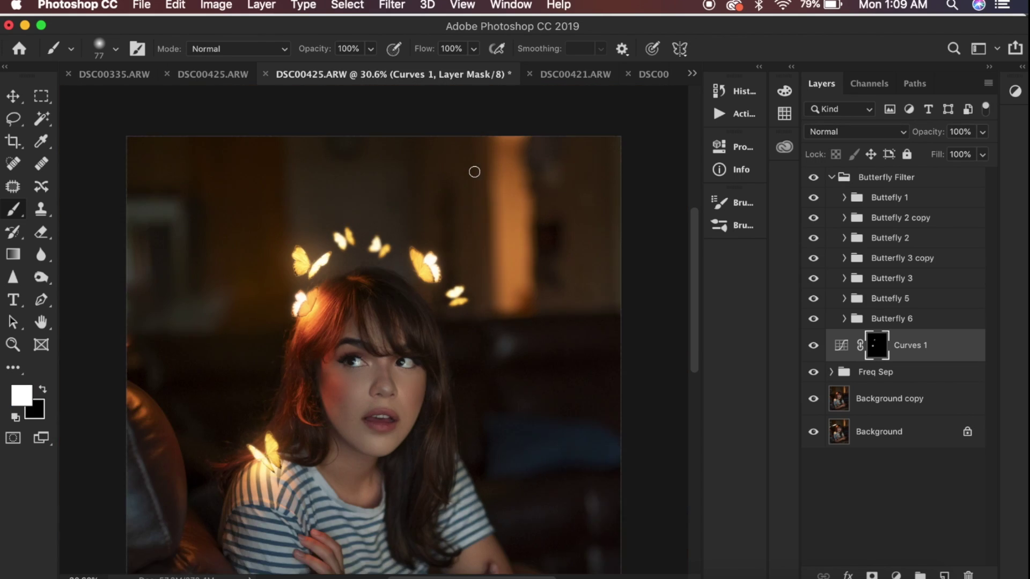
scroll(475, 171, "down", 4)
scroll(483, 166, "up", 3)
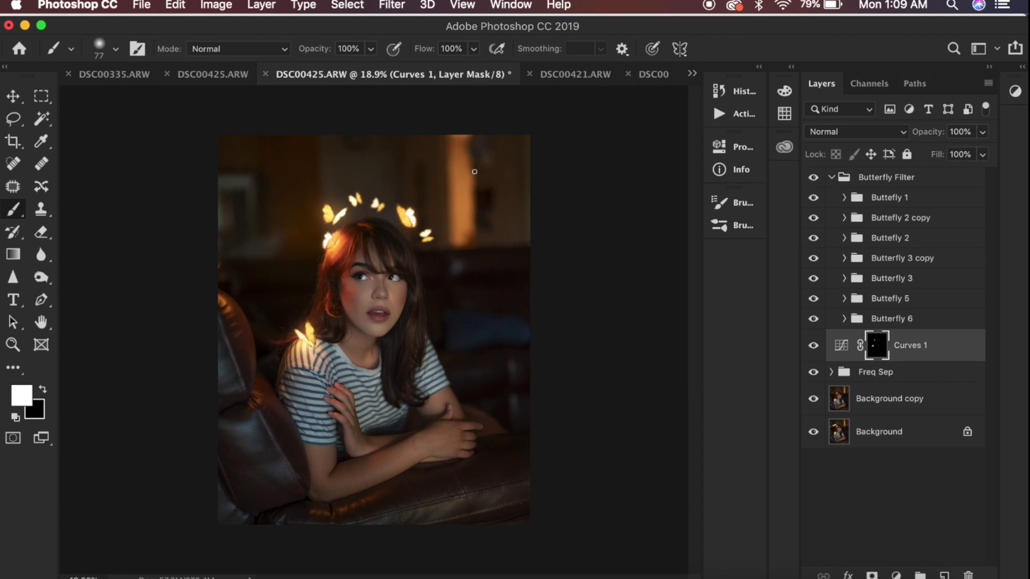
left_click(590, 74)
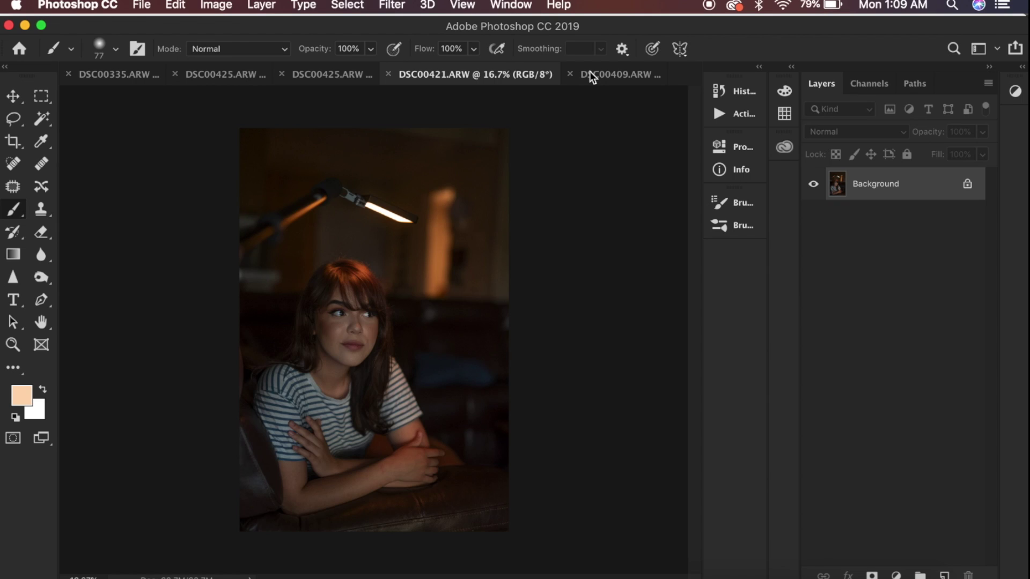
scroll(411, 336, "up", 8)
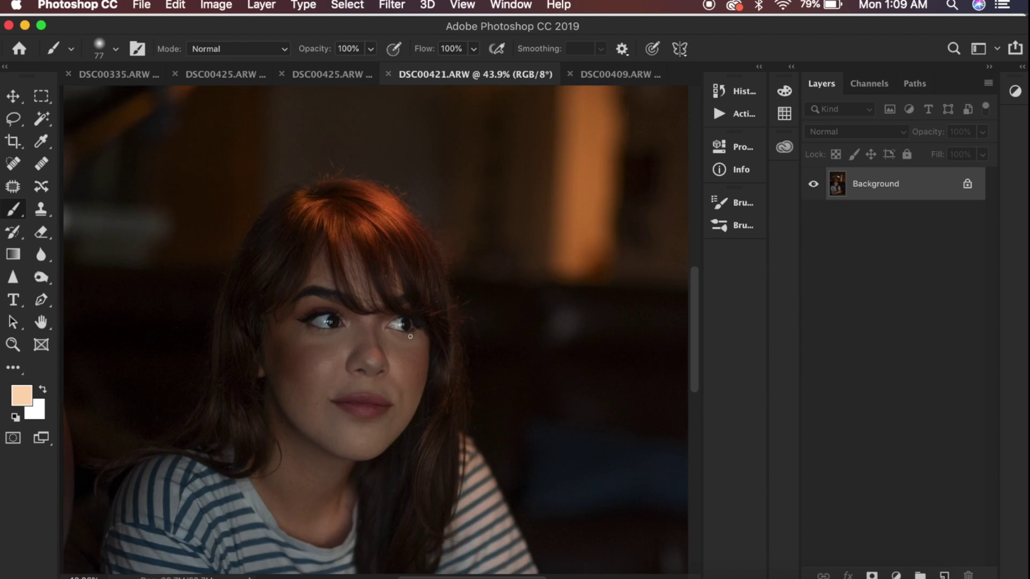
Step: Lasso the hair and fringe in DSC00421.ARW, copy it to a new layer and bring it into the DSC00425.ARW composite above Curves 1
scroll(411, 336, "down", 2)
left_click(16, 121)
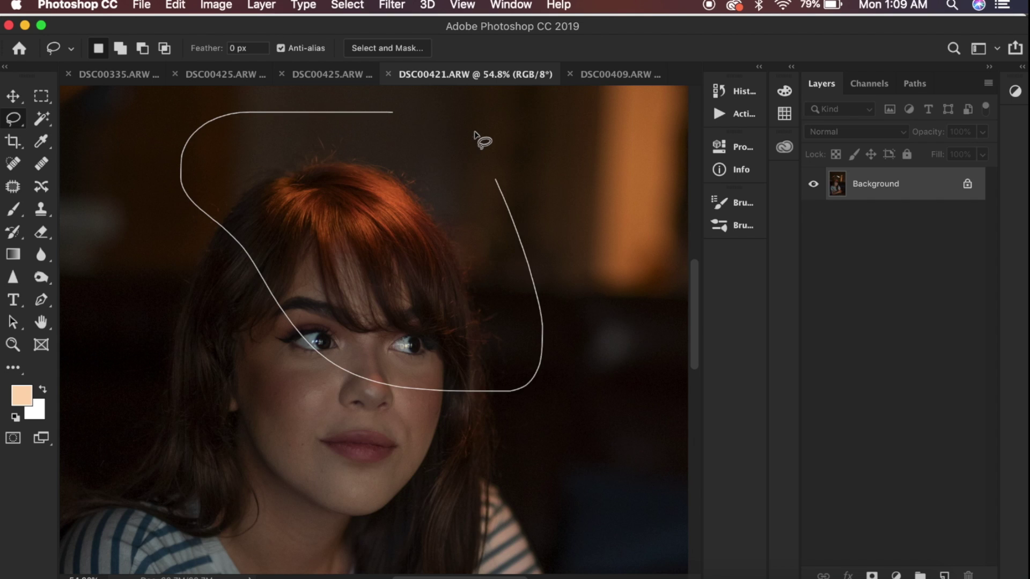
left_click_drag(474, 134, 483, 141)
key("super+j")
left_click_drag(902, 196, 442, 261)
scroll(400, 298, "up", 5)
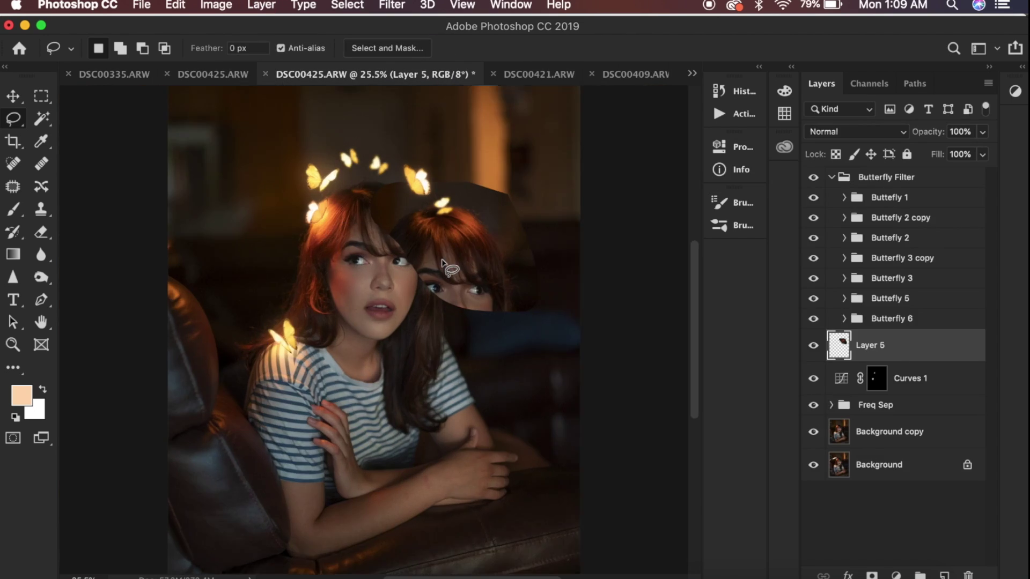
Step: Fit the copied hair over the woman's head and refine the butterfly glow on the Curves 1 mask with black at 28% brush opacity
key("super+t")
left_click_drag(503, 248, 389, 195)
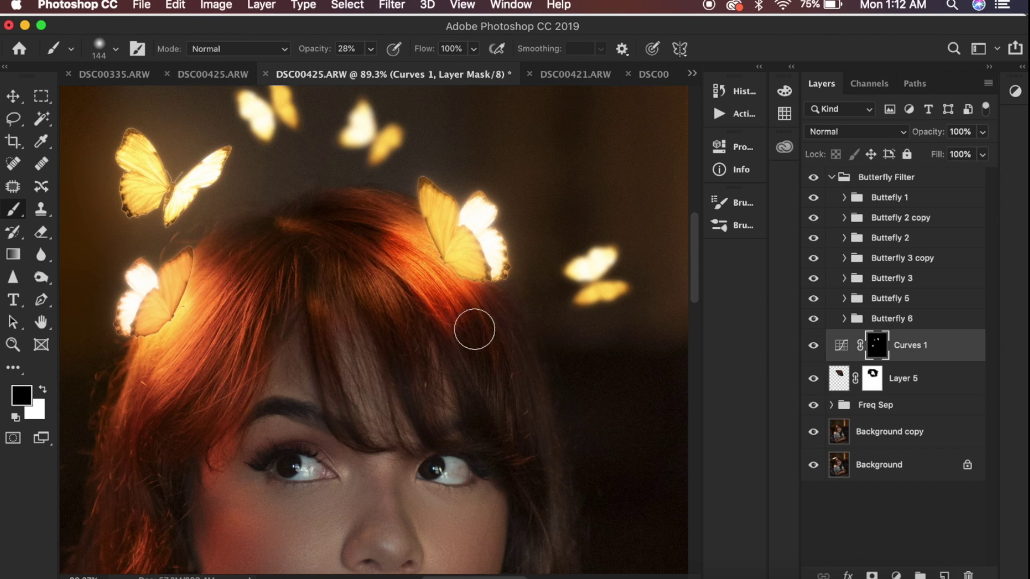
left_click_drag(399, 257, 415, 270)
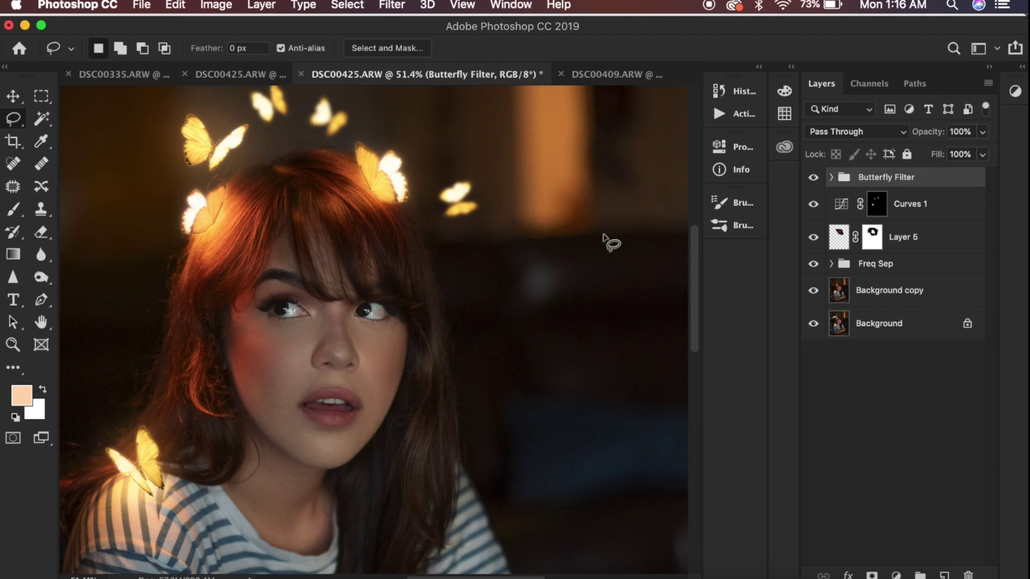
Step: Switch to Adobe Bridge and browse the striped-shirt portraits in the 107MSDCF folder for a shot with suitable eyes
left_click(452, 577)
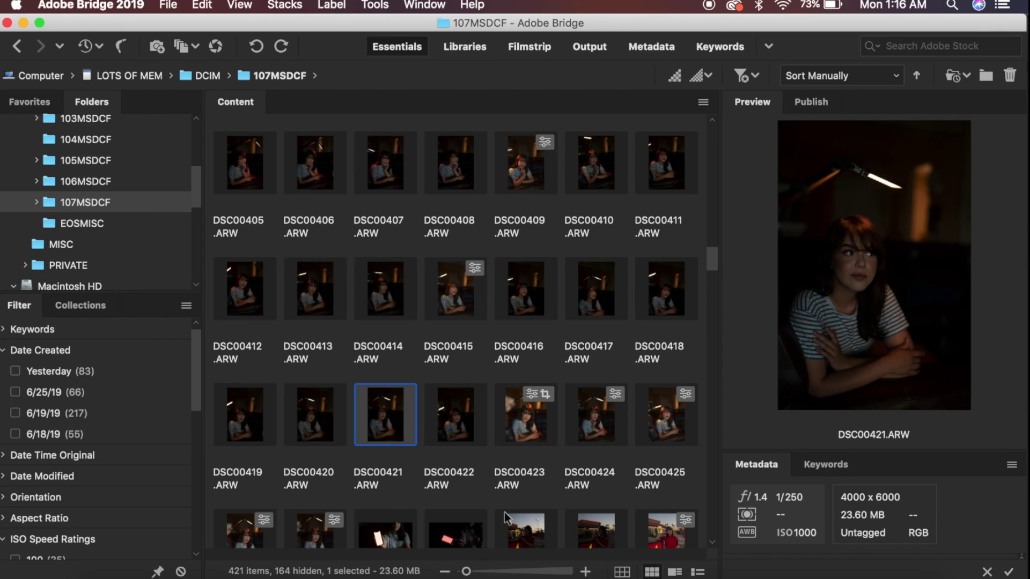
left_click(540, 439)
left_click(539, 186)
key("Down")
key("Down")
key("Left")
key("Left")
key("Left")
key("Left")
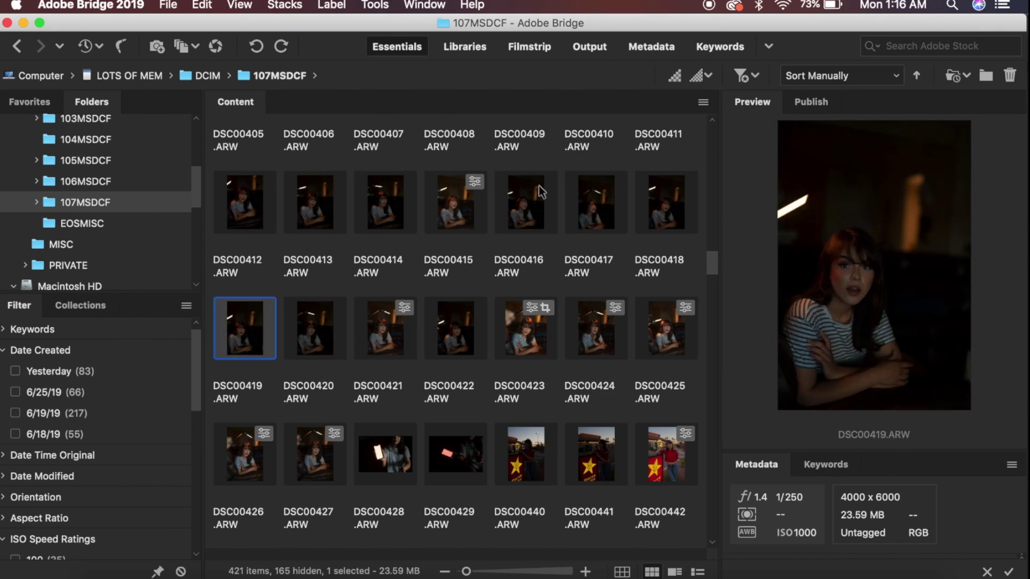
key("Up")
key("Right")
key("Up")
key("Right")
key("Right")
key("Down")
key("Down")
key("Down")
key("Left")
key("Left")
key("Left")
Step: Open DSC00426.ARW through Camera Raw as an image in Photoshop
double_click(260, 457)
left_click(810, 558)
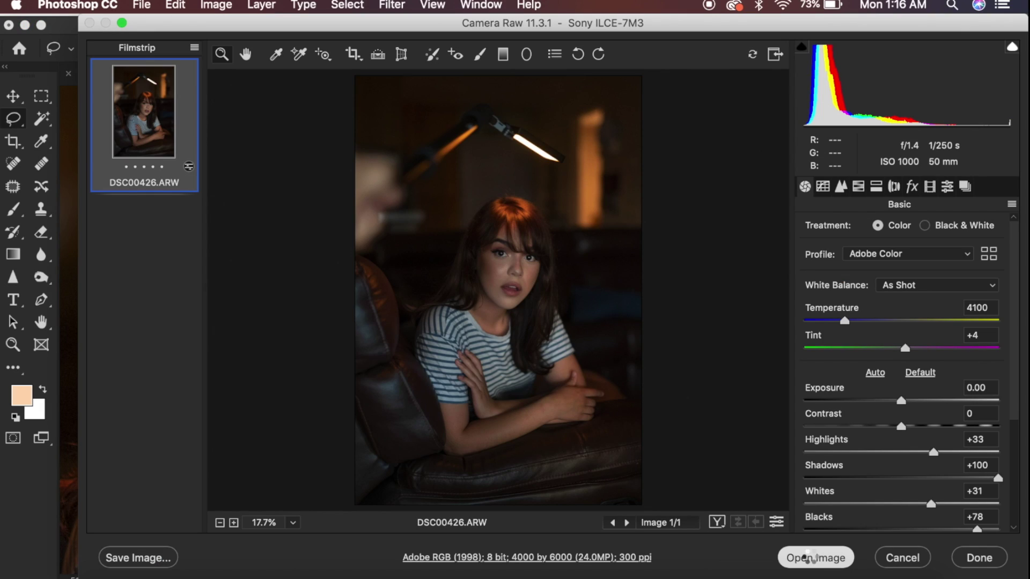
left_click(811, 559)
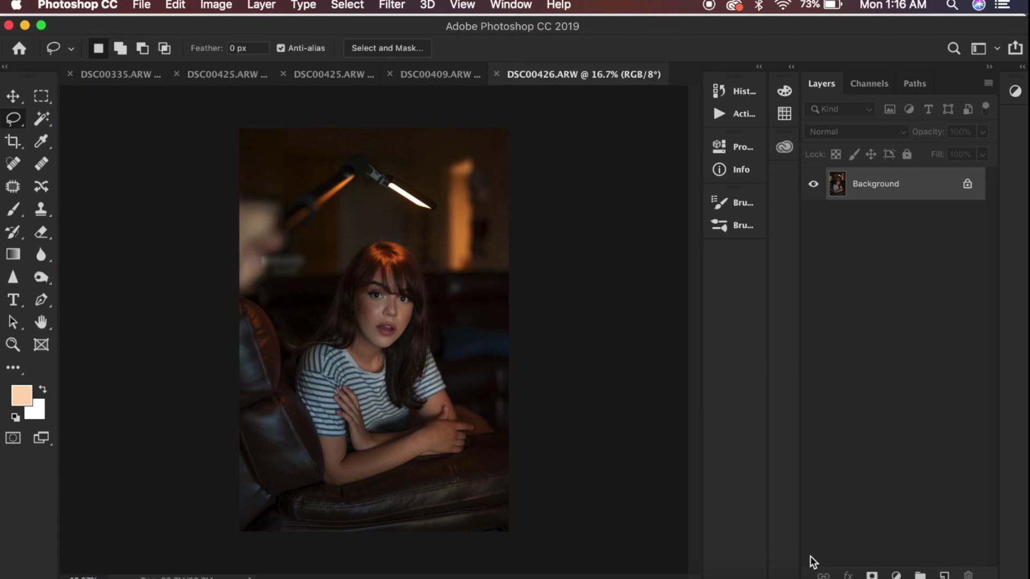
Step: Close DSC00409.ARW and bring up the whole DSC00425.ARW butterfly composite
left_click(390, 74)
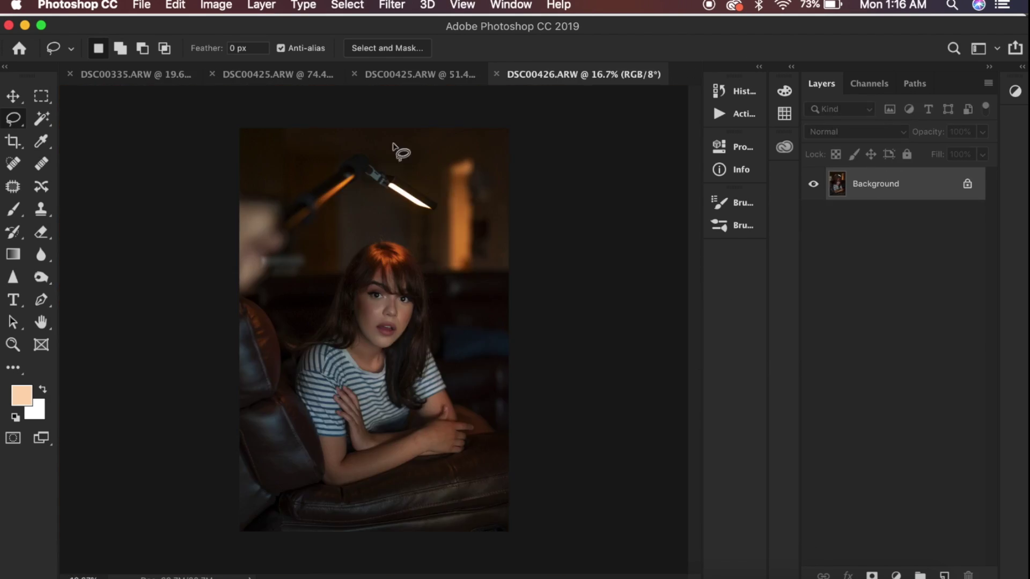
left_click(393, 76)
scroll(457, 416, "down", 5)
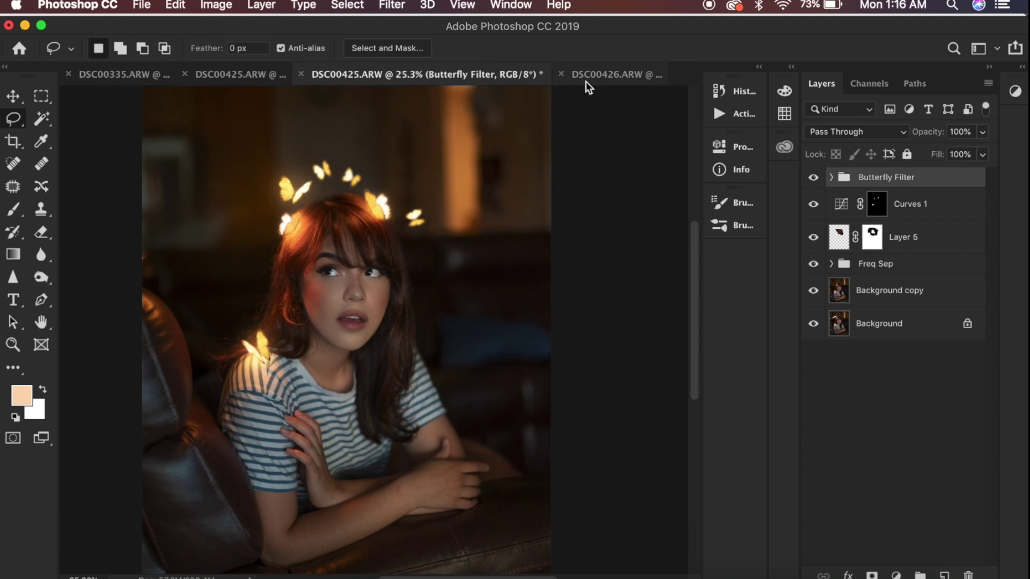
Step: Lasso both eyes in DSC00426.ARW, copy them to a new layer and bring it into the butterfly composite as the uppermost layer
left_click(587, 75)
scroll(510, 311, "up", 5)
scroll(510, 310, "up", 3)
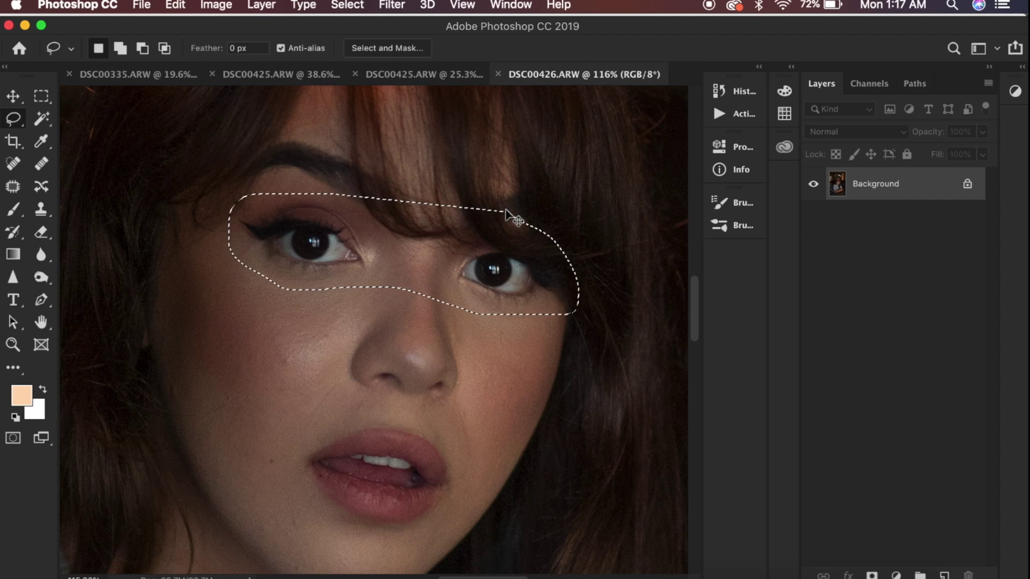
key("super+j")
left_click_drag(874, 184, 351, 284)
scroll(353, 296, "up", 5)
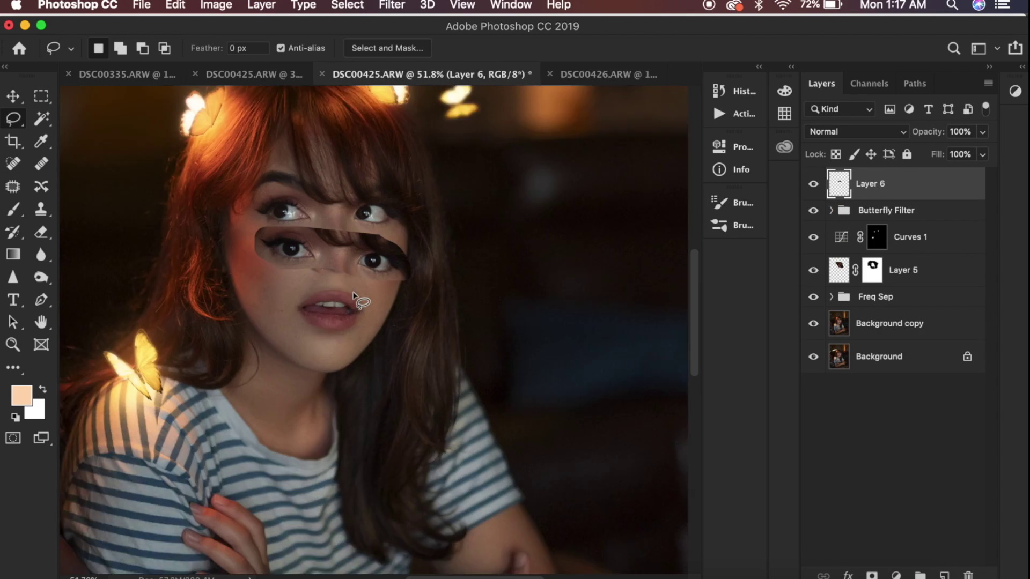
Step: Transform the copied eyes layer so it covers the woman's original eyes
scroll(355, 296, "up", 3)
key("ctrl+t")
left_click_drag(465, 194, 453, 195)
left_click_drag(445, 320, 432, 219)
key("Return")
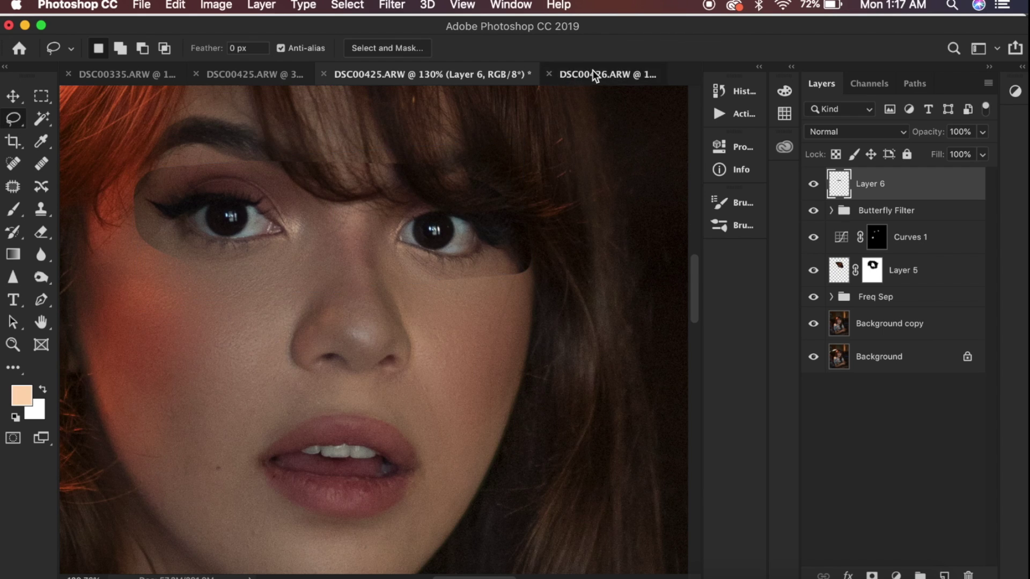
Step: Compare with DSC00426.ARW, refine the eyes layer's fit and blend its edges on a layer mask with black at 45% brush opacity
left_click(593, 74)
left_click(404, 73)
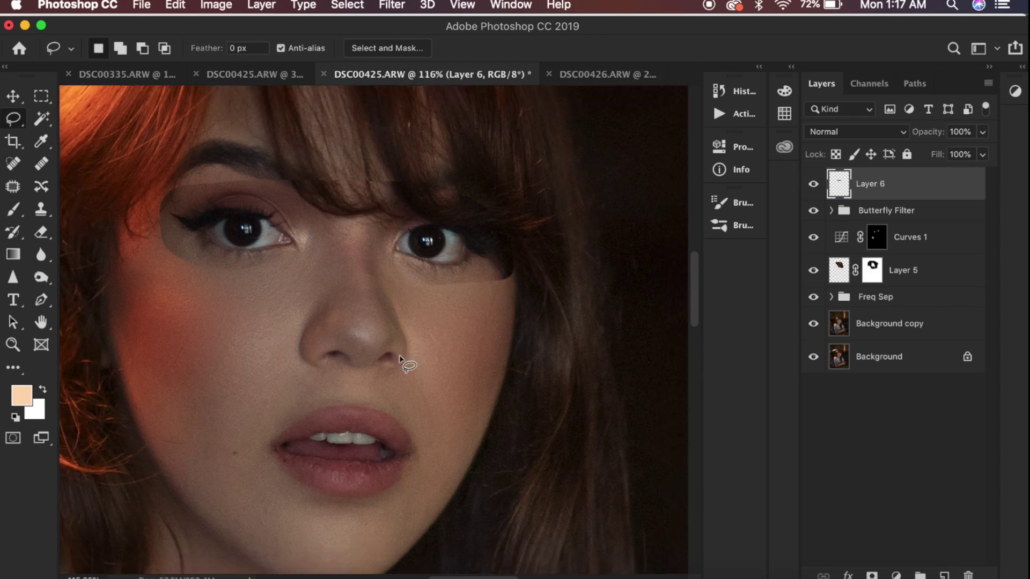
scroll(402, 358, "up", 1)
scroll(445, 316, "up", 2)
key("ctrl+t")
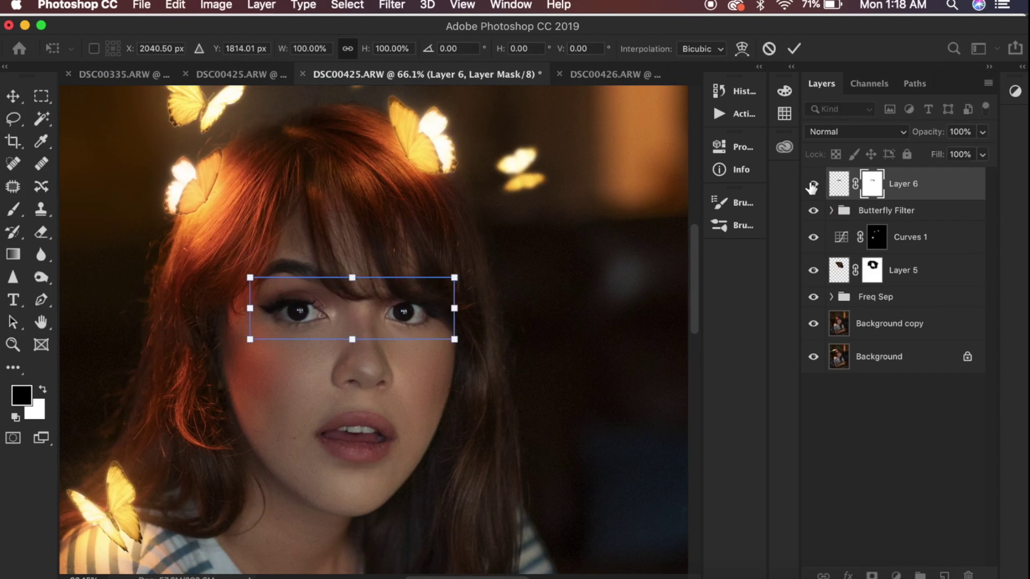
key("Return")
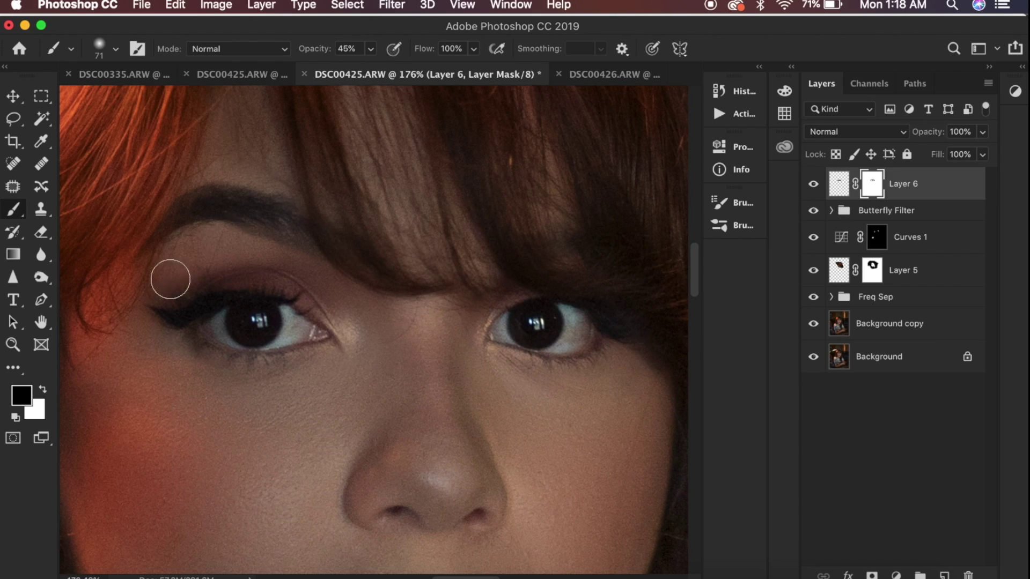
Step: Compare the portrait with and without the masked eyes layer, both up close and as a whole
left_click(814, 184)
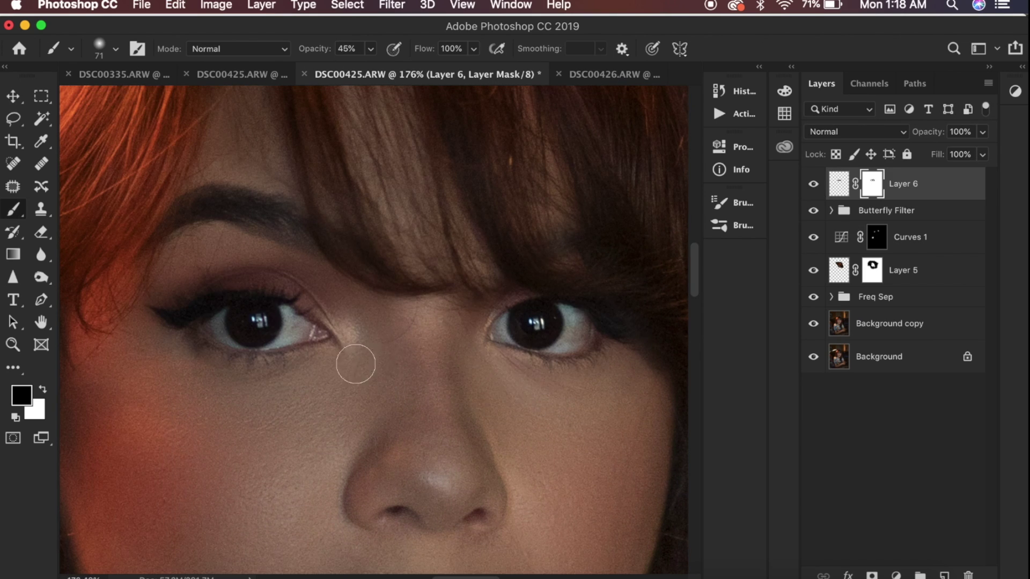
key("ctrl+0")
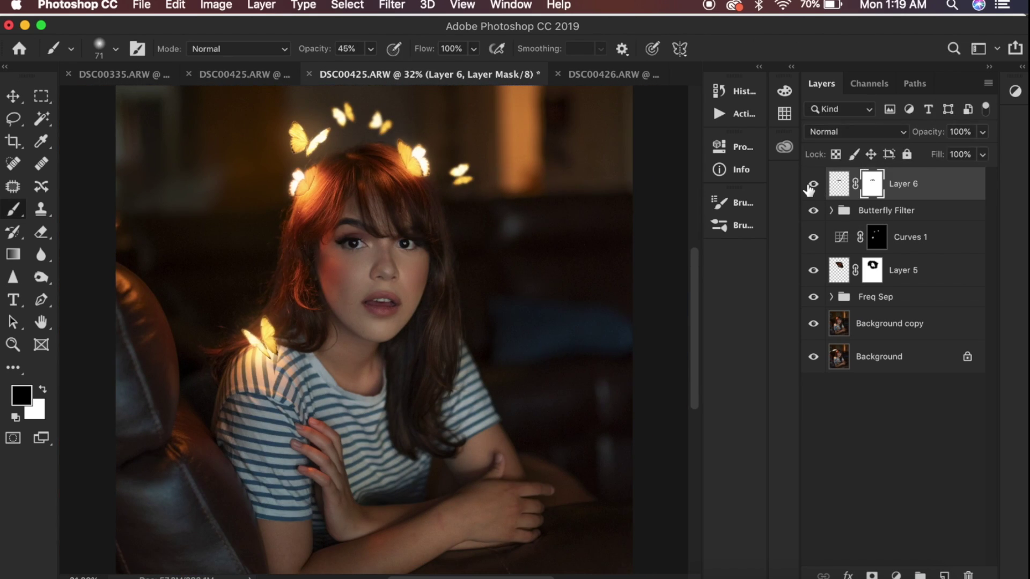
scroll(503, 226, "up", 10)
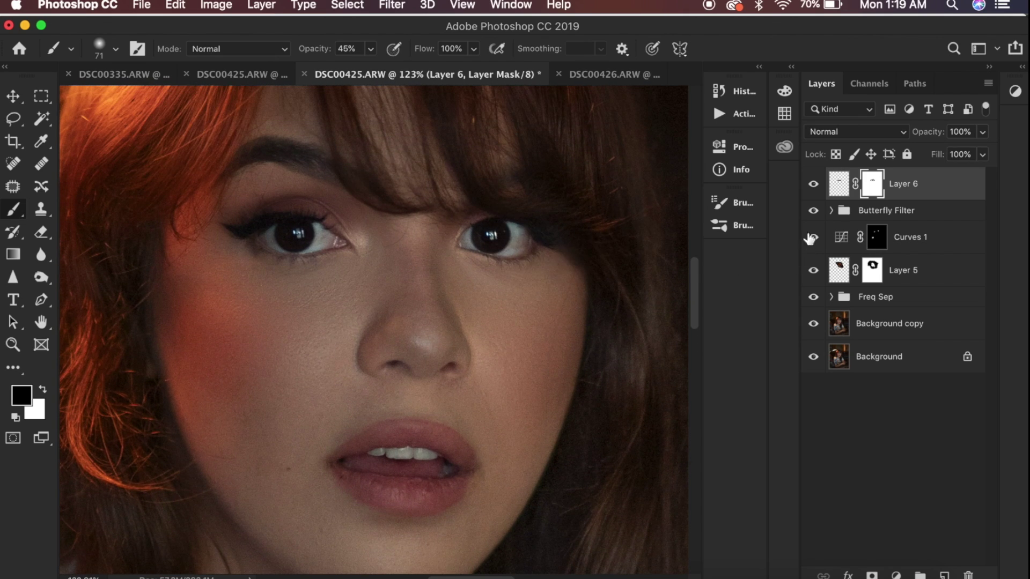
left_click(814, 184)
left_click(814, 184)
scroll(381, 230, "down", 6)
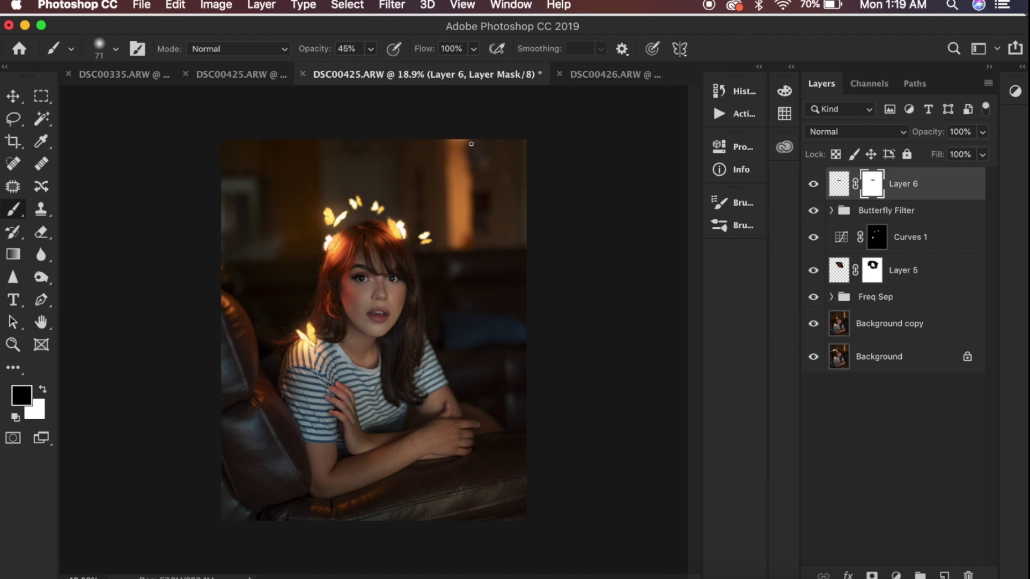
Step: Copy the camera-app interface overlay, Layer 10, from the finished DSC00425.ARW version into the butterfly composite and fit it to the canvas
left_click(222, 78)
scroll(538, 406, "down", 3)
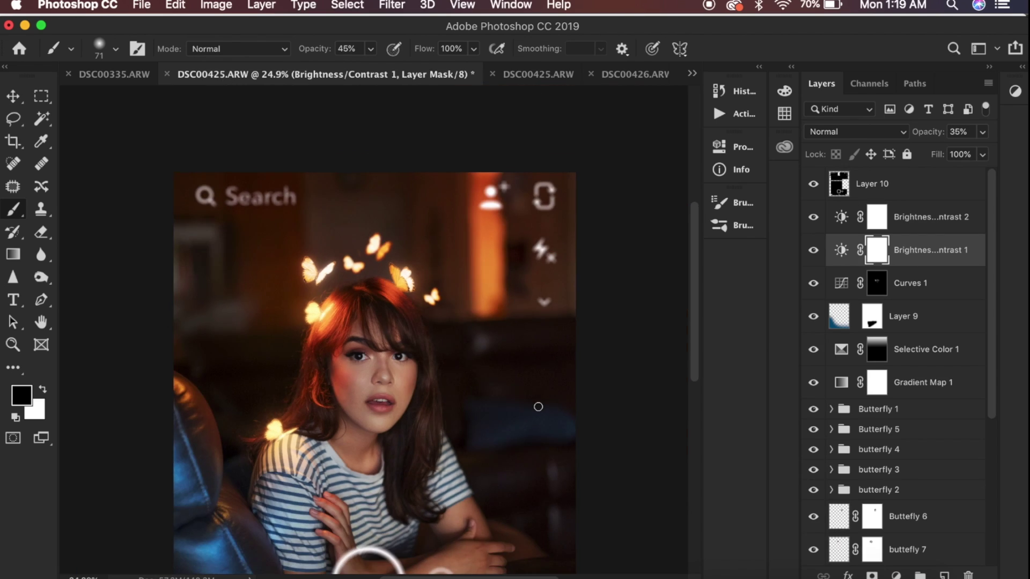
left_click(876, 188)
left_click(814, 186)
left_click(814, 186)
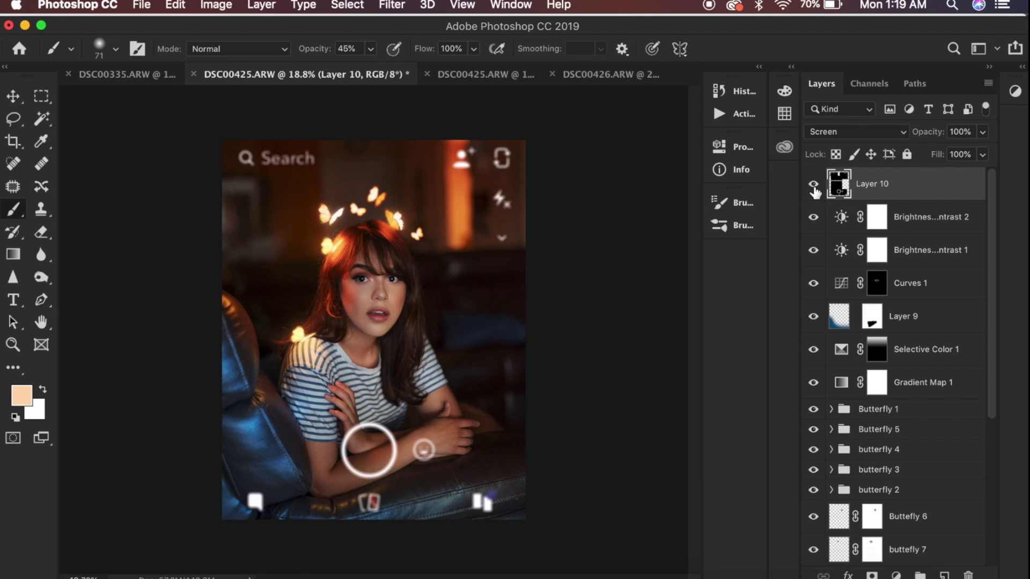
left_click_drag(894, 189, 428, 359)
key("ctrl+t")
key("Return")
key("b")
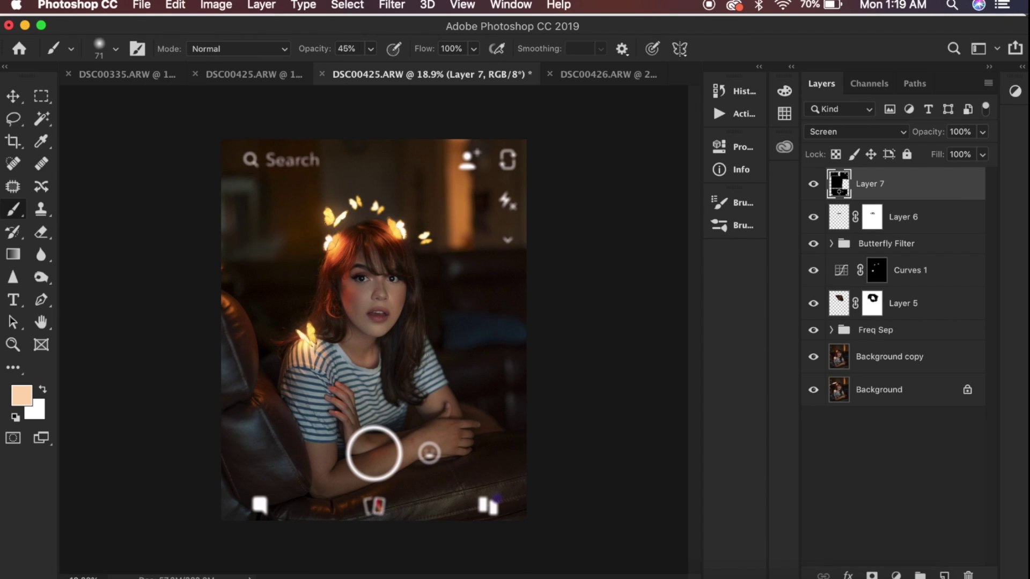
Step: Add a Gradient Map adjustment with the red-to-green preset above the interface overlay and lower its opacity to a subtle tint
scroll(419, 241, "up", 1)
scroll(418, 241, "up", 3)
scroll(418, 241, "down", 3)
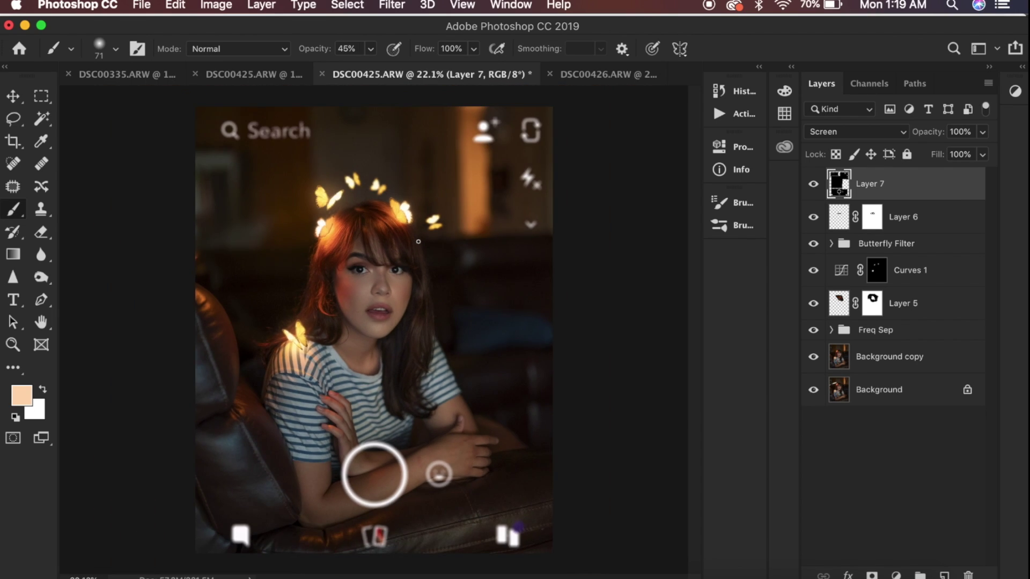
scroll(434, 147, "down", 1)
left_click(896, 575)
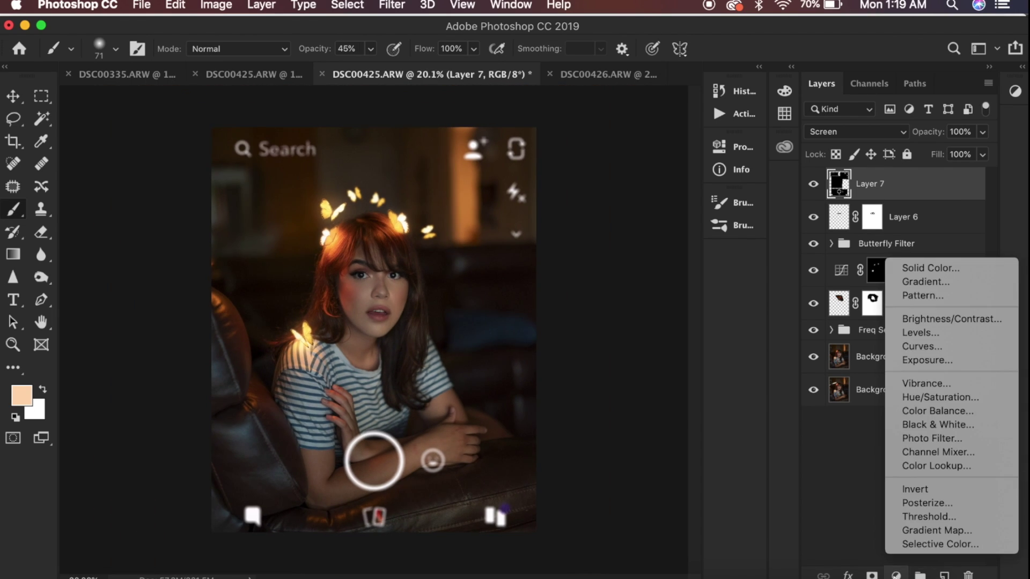
left_click(930, 529)
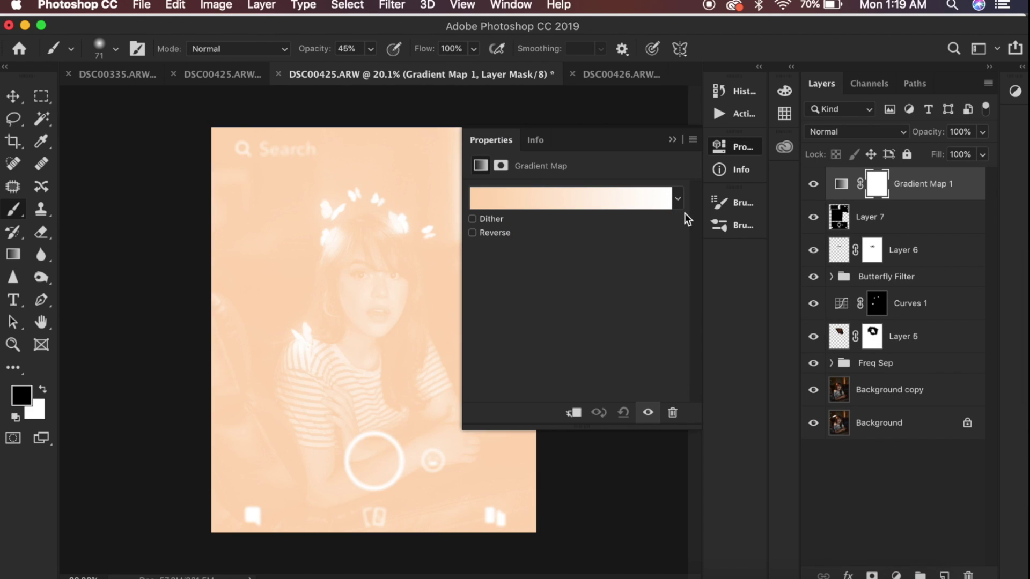
left_click(680, 204)
left_click(590, 307)
left_click(571, 234)
left_click(673, 141)
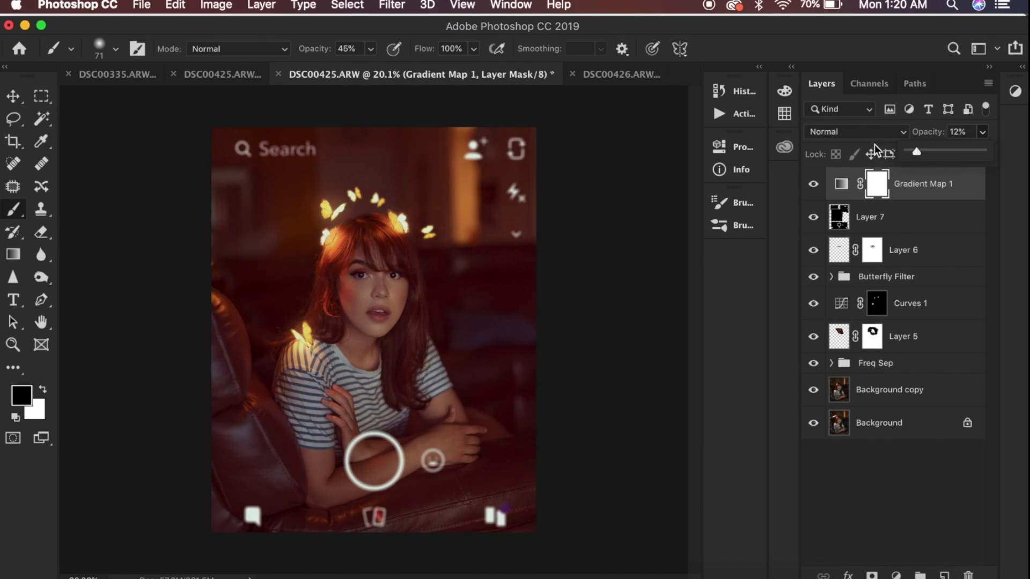
left_click_drag(990, 150, 911, 155)
Step: Add a Brightness/Contrast adjustment directly above the interface overlay layer and raise both its brightness and contrast
left_click(891, 217)
left_click(896, 575)
left_click(966, 318)
left_click_drag(577, 238, 605, 239)
left_click_drag(577, 265, 610, 264)
left_click(674, 140)
Step: Set the Brightness/Contrast adjustment's opacity to 46% and compare the image with and without it
left_click(982, 131)
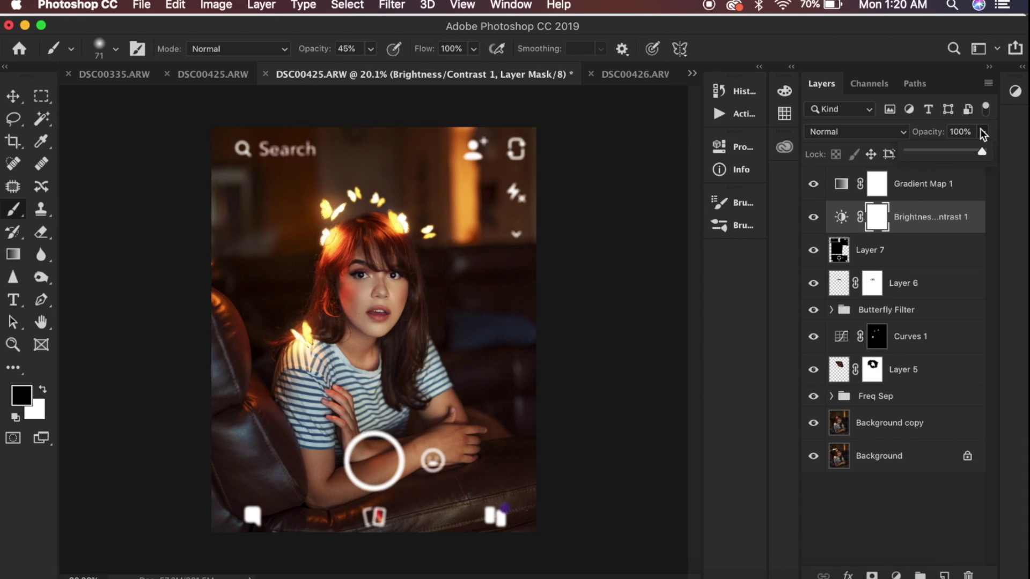
left_click(672, 139)
key("super+z")
left_click(815, 219)
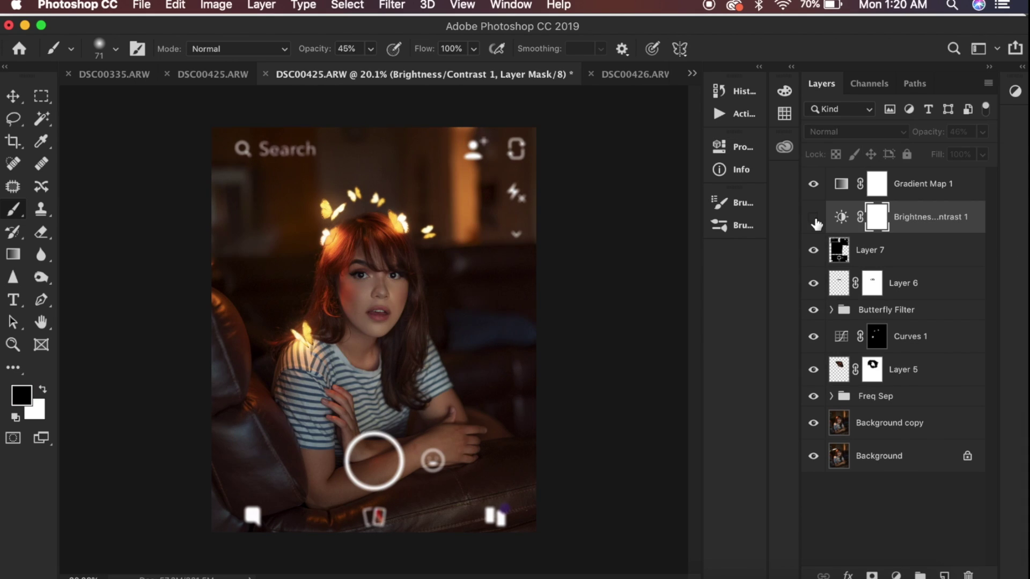
left_click(814, 220)
scroll(482, 301, "up", 8)
scroll(483, 301, "down", 5)
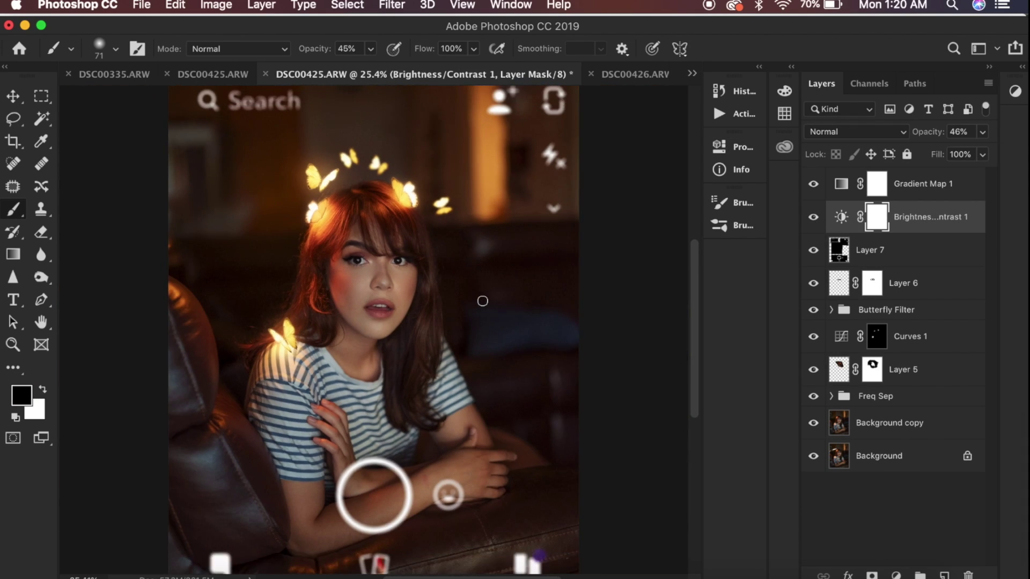
Step: Compare the colours and lighting of the composite with the finished DSC00425.ARW version
left_click(222, 80)
scroll(374, 330, "up", 2)
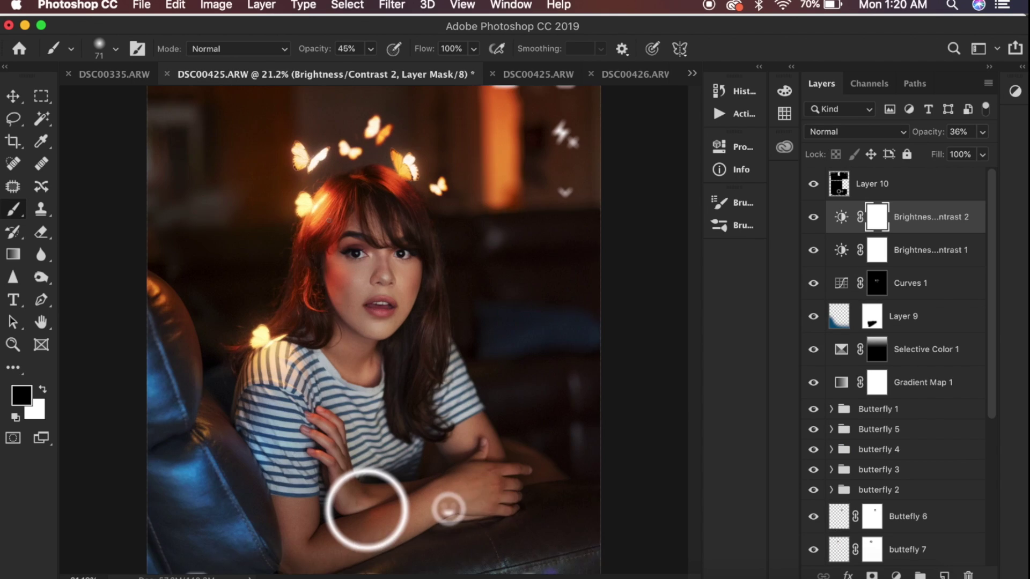
scroll(374, 330, "down", 3)
left_click(529, 73)
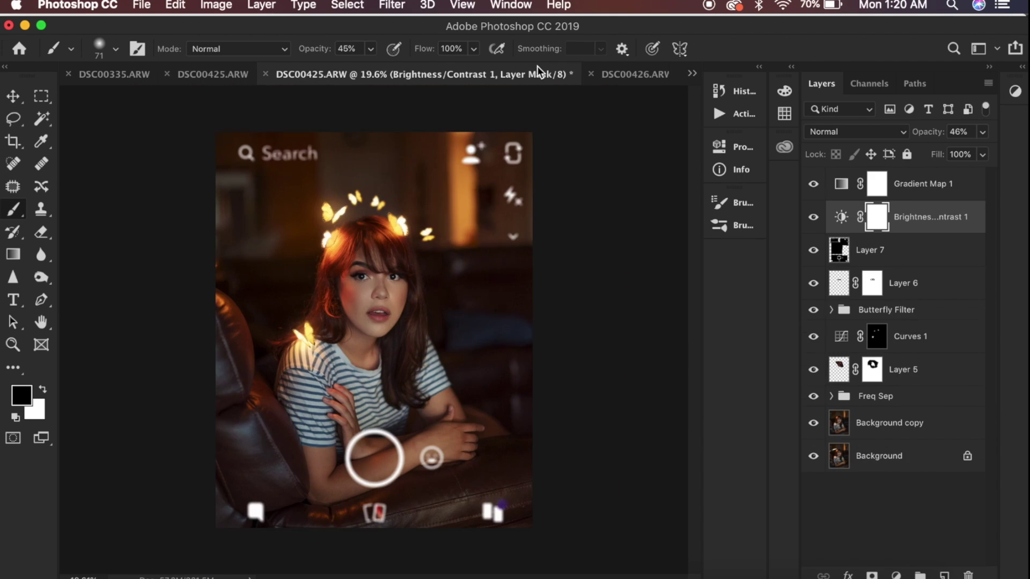
left_click(225, 73)
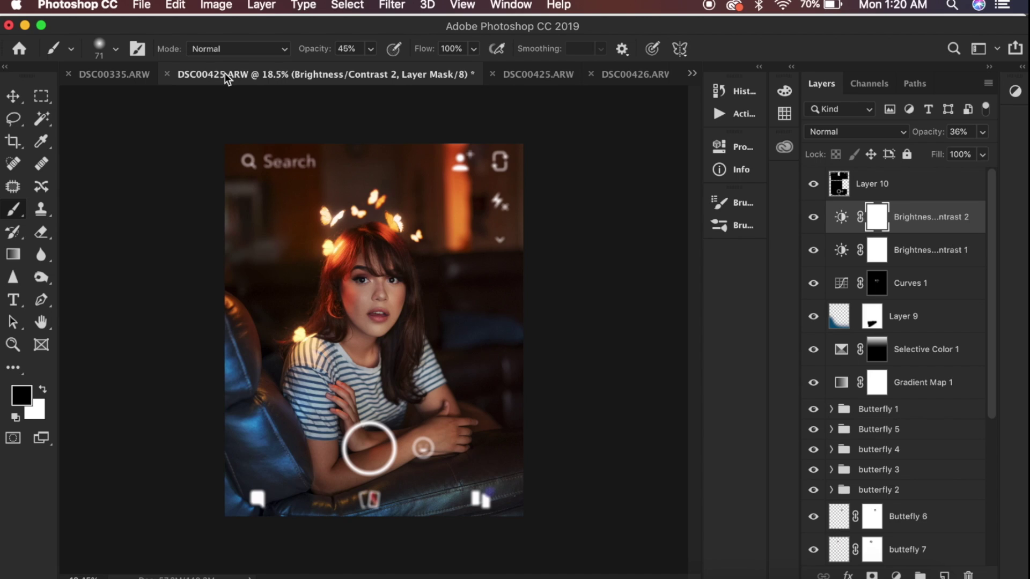
left_click(517, 76)
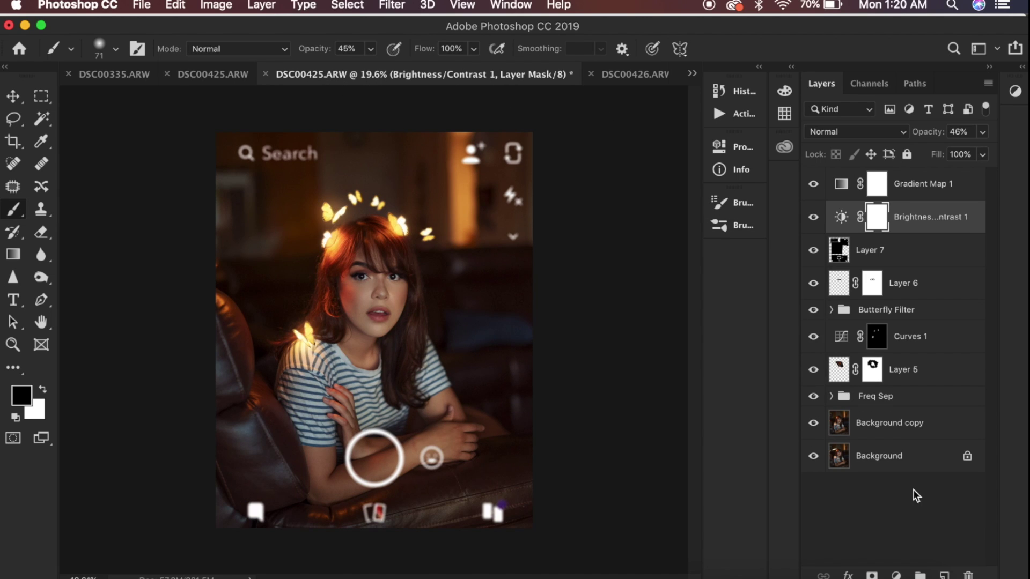
Step: Add a second Gradient Map adjustment above the first one, giving a cool blue tint in Color Dodge mode
left_click(910, 193)
left_click(896, 575)
left_click(920, 531)
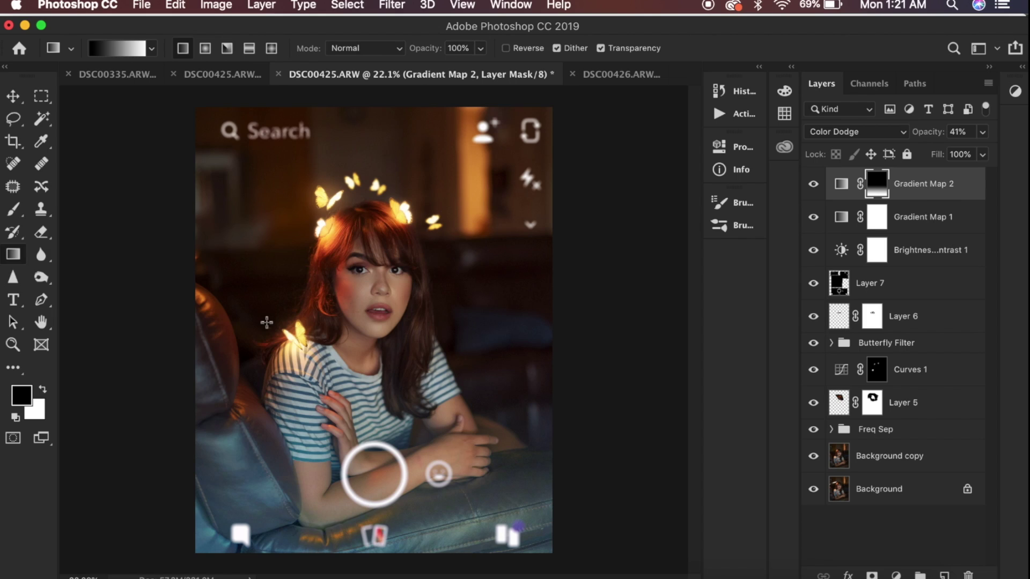
Step: Refine the new Gradient Map's mask with a large soft brush to keep the tint on the sofa, and lower its opacity to 16%
left_click(115, 49)
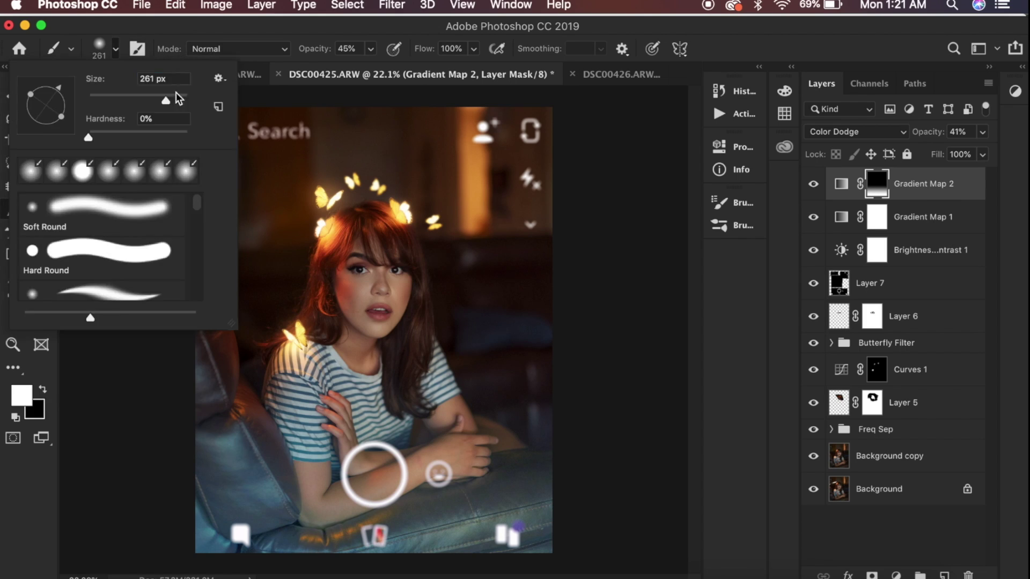
left_click(357, 87)
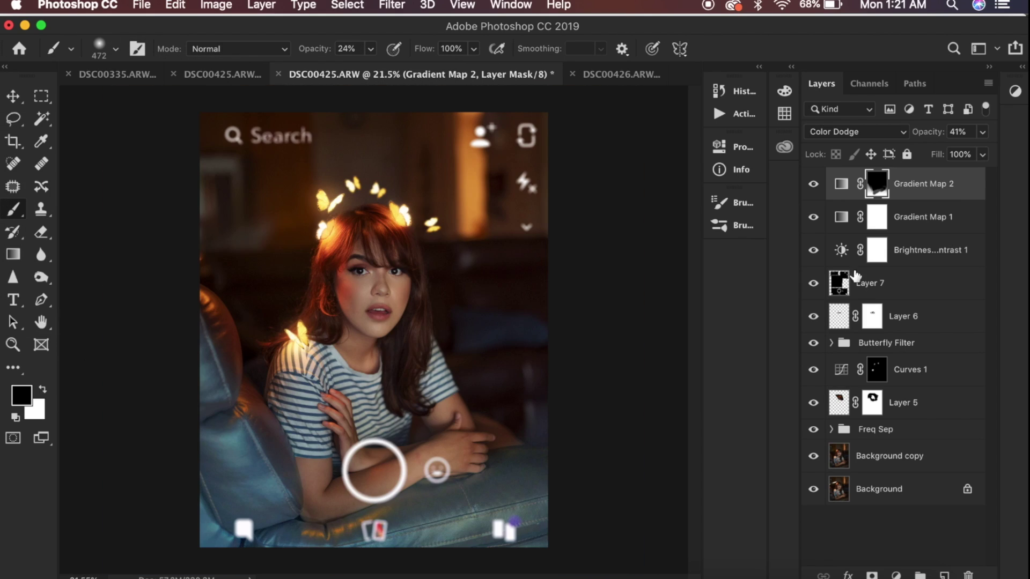
left_click_drag(977, 151, 925, 149)
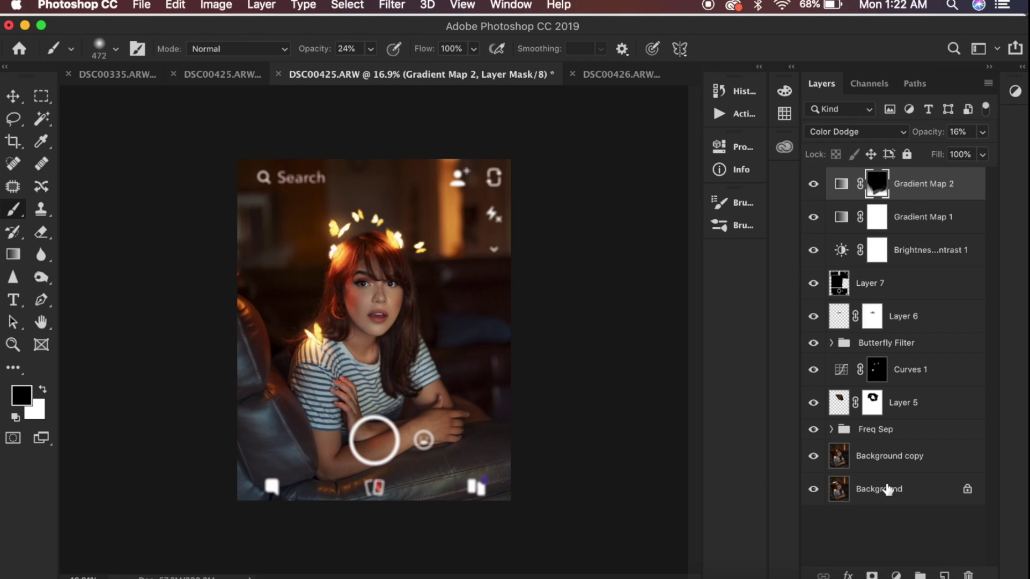
Step: Add a Curves adjustment on top that brightens the midtones, and invert its mask to hide the effect
left_click(896, 575)
left_click(806, 505)
left_click(896, 575)
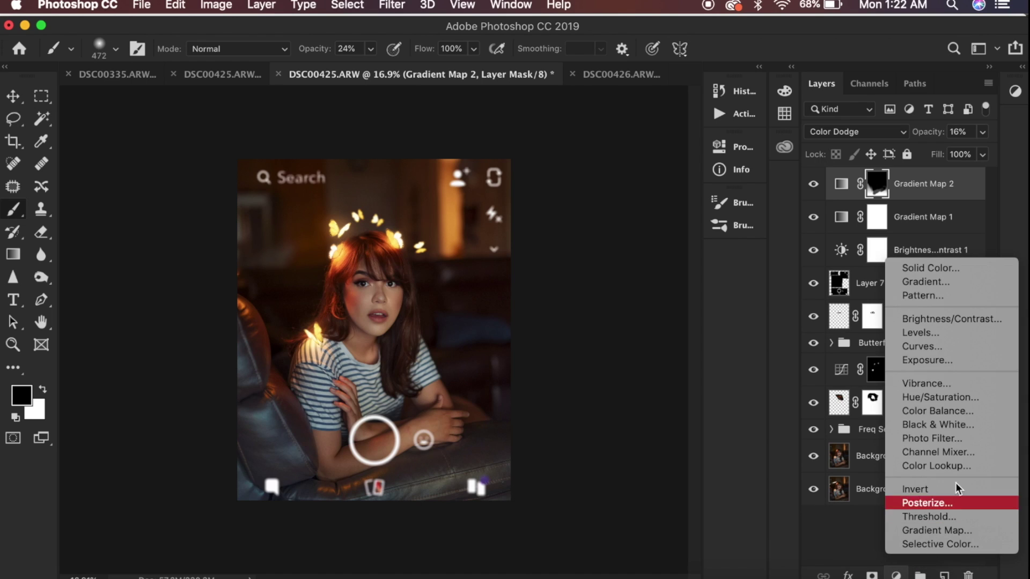
left_click(925, 350)
left_click_drag(571, 315, 559, 303)
left_click(672, 140)
key("super+i")
Step: Dab a subtle highlight on the nose in the brightening Curves mask with a 55 px white soft brush at 2% opacity
scroll(374, 312, "up", 10)
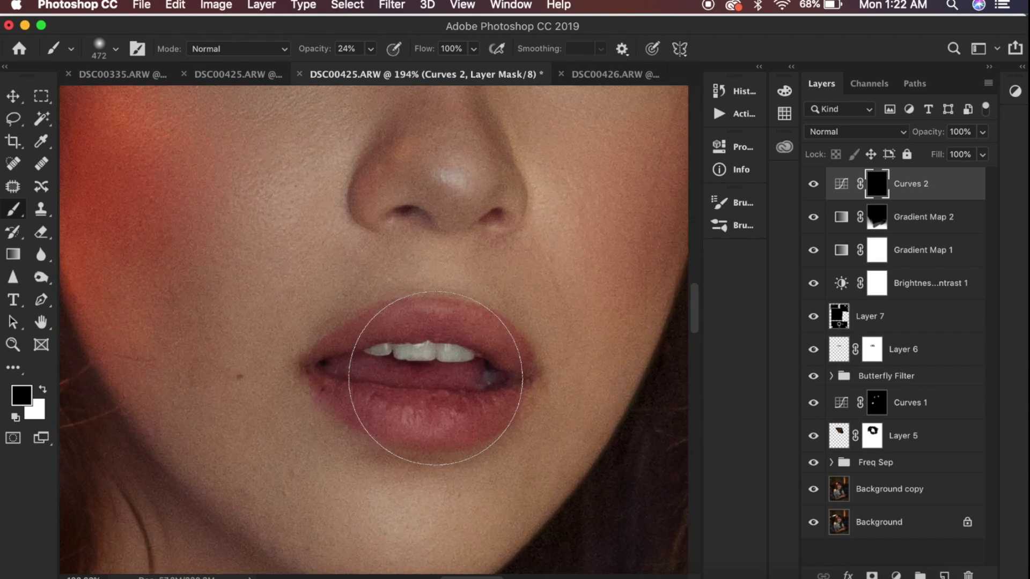
scroll(437, 381, "down", 3)
left_click(115, 49)
type("75")
key("super+z")
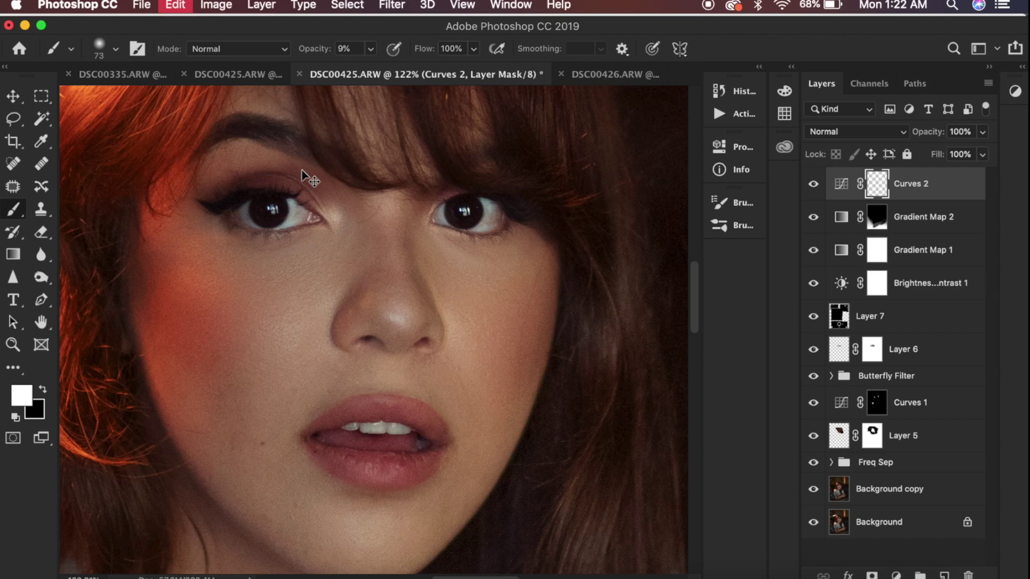
left_click_drag(358, 69, 353, 68)
left_click(116, 49)
left_click_drag(170, 77, 139, 77)
type("55")
key("Return")
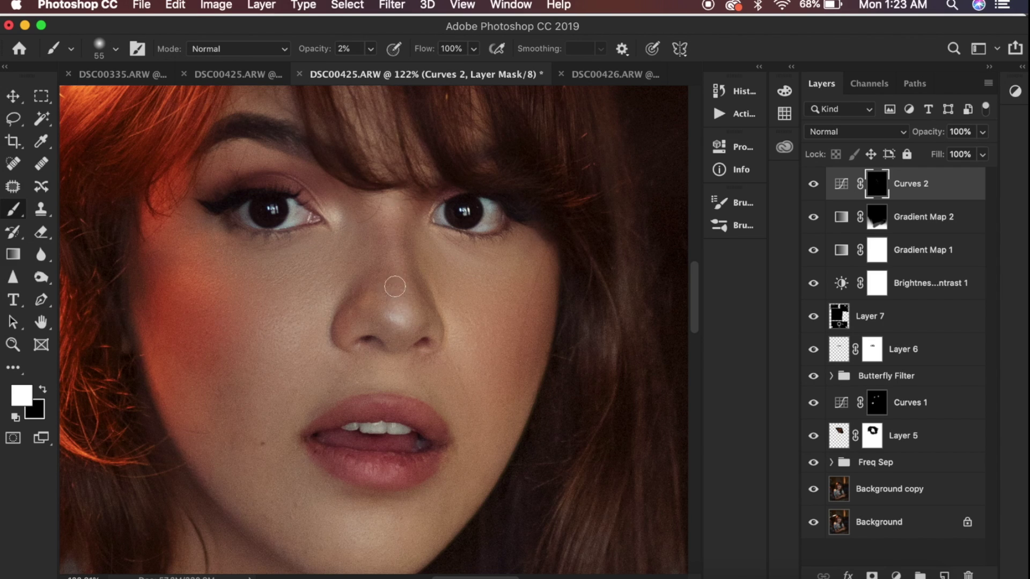
Step: Paint soft highlights on the cheek with a 180 px brush, and refine the facial highlights with an 89 px brush
left_click(115, 49)
left_click_drag(214, 354, 300, 279)
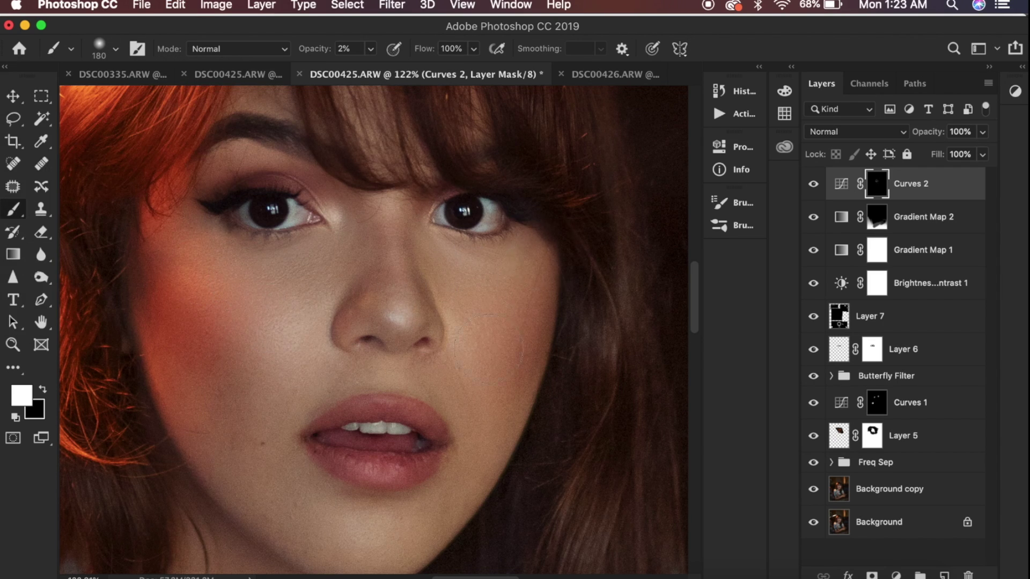
left_click(115, 49)
mouse_move(141, 102)
left_mouse_down()
mouse_move(160, 103)
mouse_move(144, 103)
left_mouse_up()
scroll(374, 330, "down", 5)
scroll(302, 189, "down", 3)
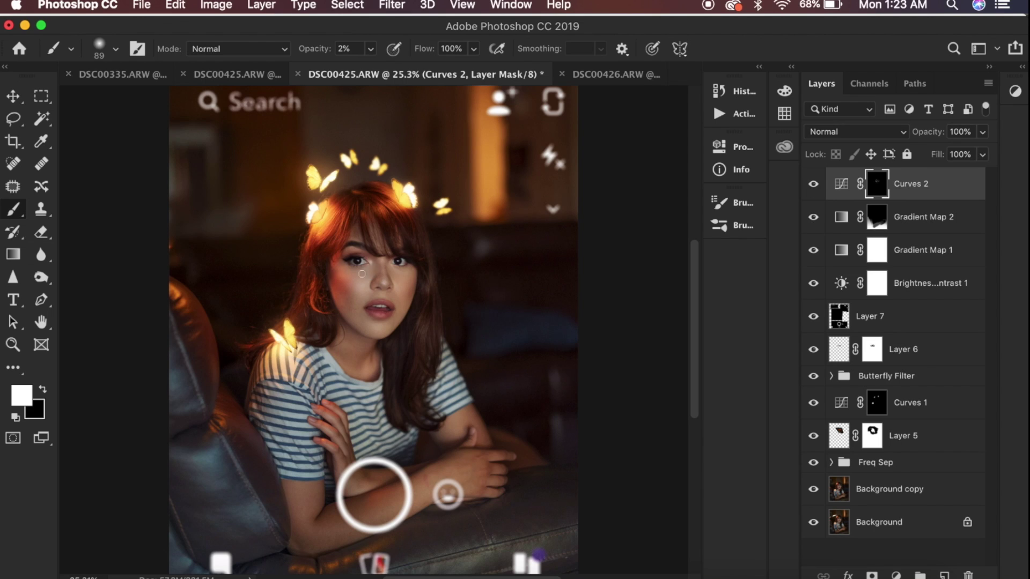
Step: Brighten the fingers, hands and arms in the Curves mask with soft brushes of 173 px and 84 px, raising brush opacity to 6%
left_click(115, 49)
scroll(355, 429, "up", 5)
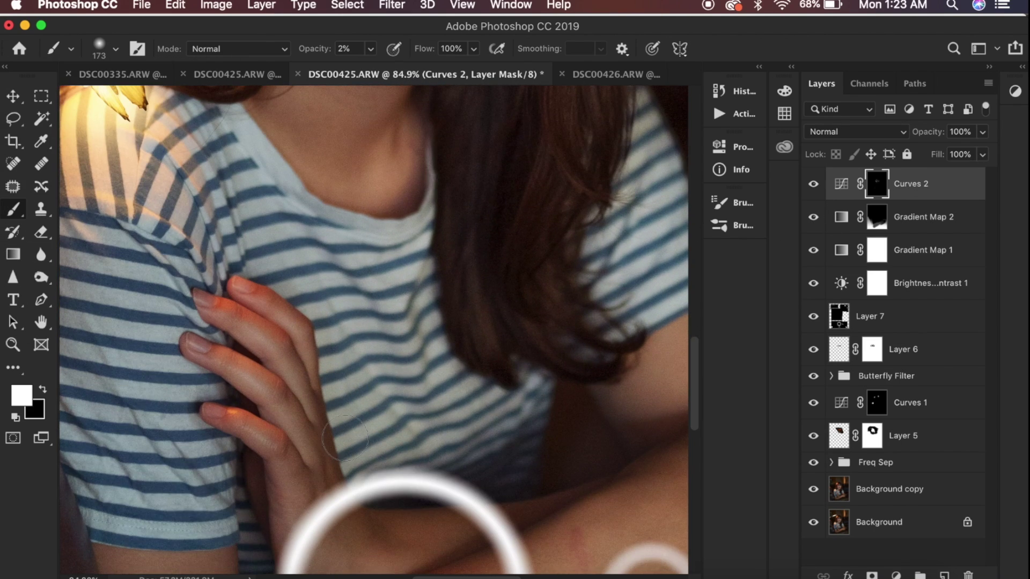
scroll(349, 322, "down", 5)
key("m")
key("b")
left_click(116, 49)
left_click_drag(156, 103, 144, 103)
left_click_drag(371, 49, 361, 68)
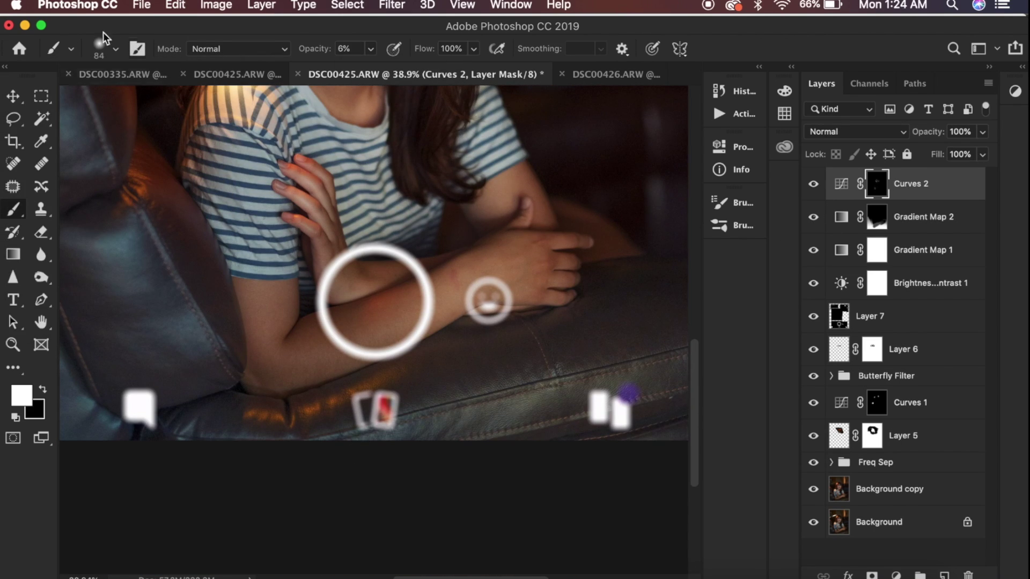
Step: Compare the image with and without the brightening Curves adjustment, and lower its opacity to 66%
scroll(391, 154, "down", 2)
left_click(813, 184)
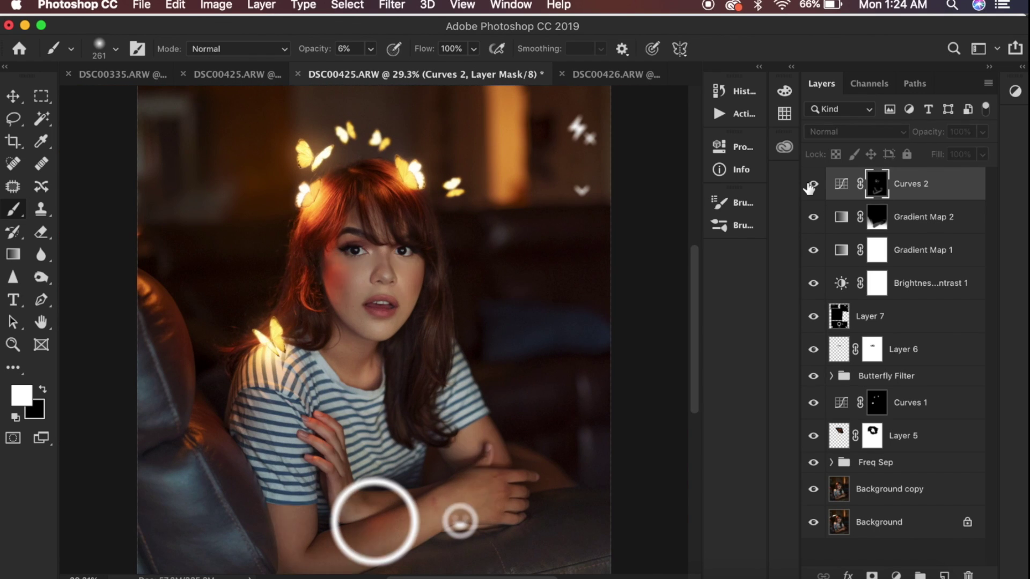
left_click(813, 185)
left_click(982, 132)
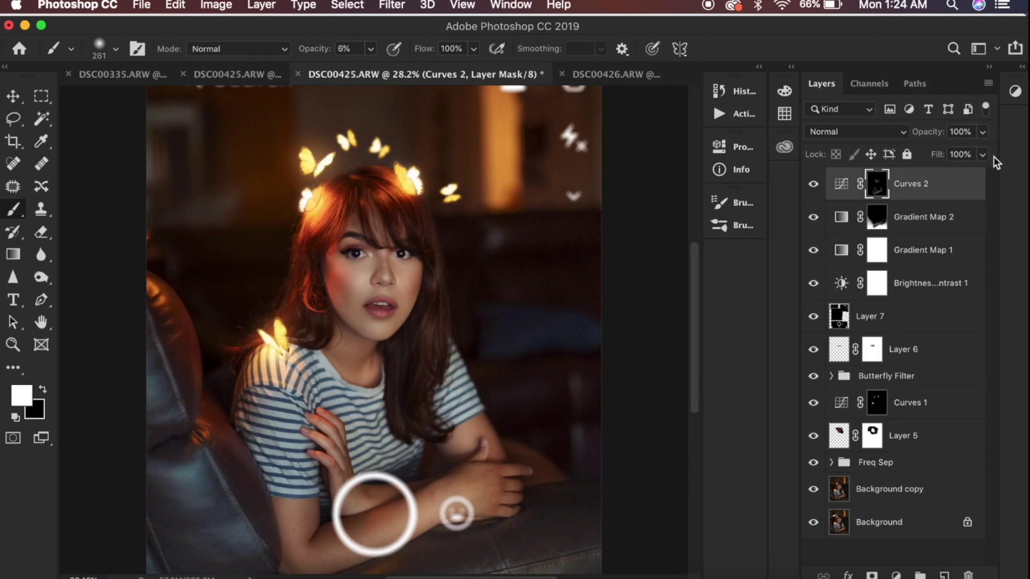
left_click_drag(993, 156, 957, 151)
scroll(572, 324, "up", 1)
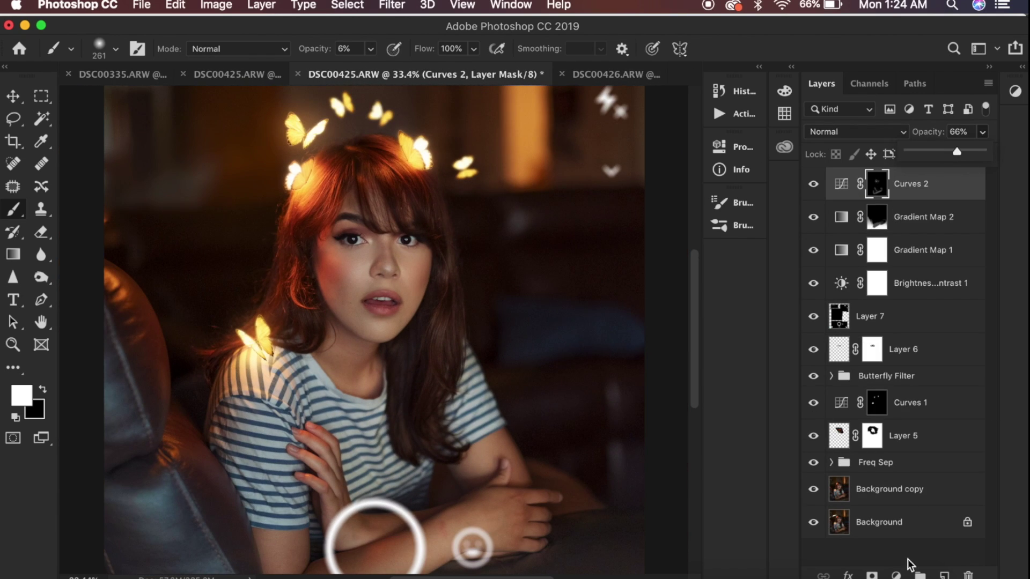
Step: Add another Curves adjustment on top that darkens the image, and invert its mask to hide the effect
left_click(897, 575)
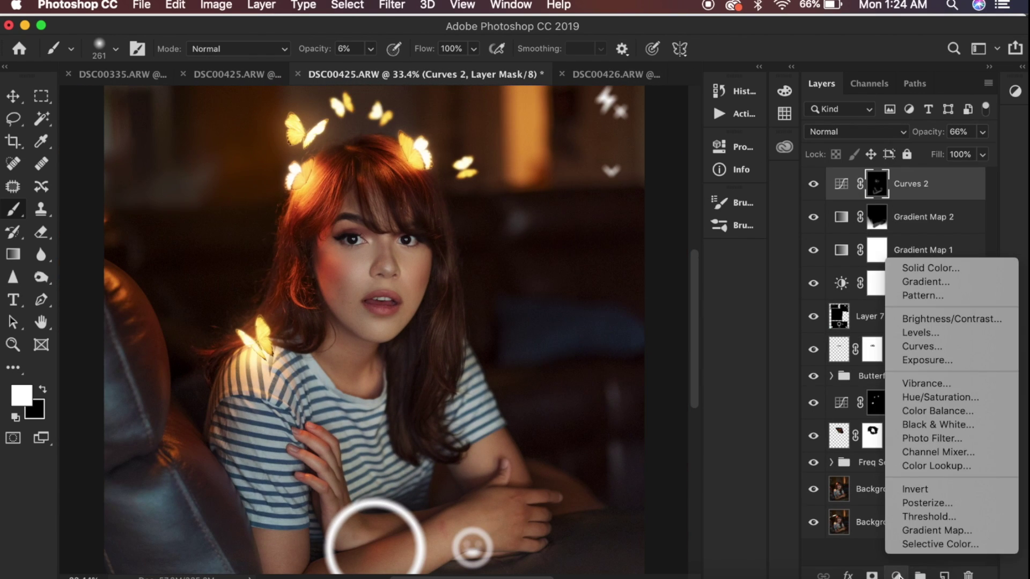
left_click(907, 346)
left_click_drag(600, 311, 610, 335)
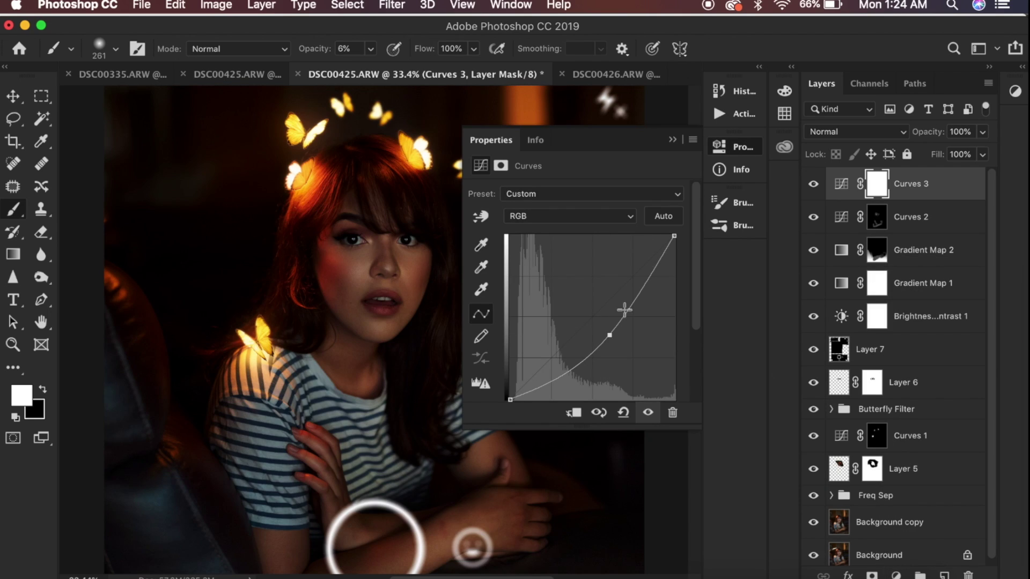
left_click(673, 139)
key("ctrl+i")
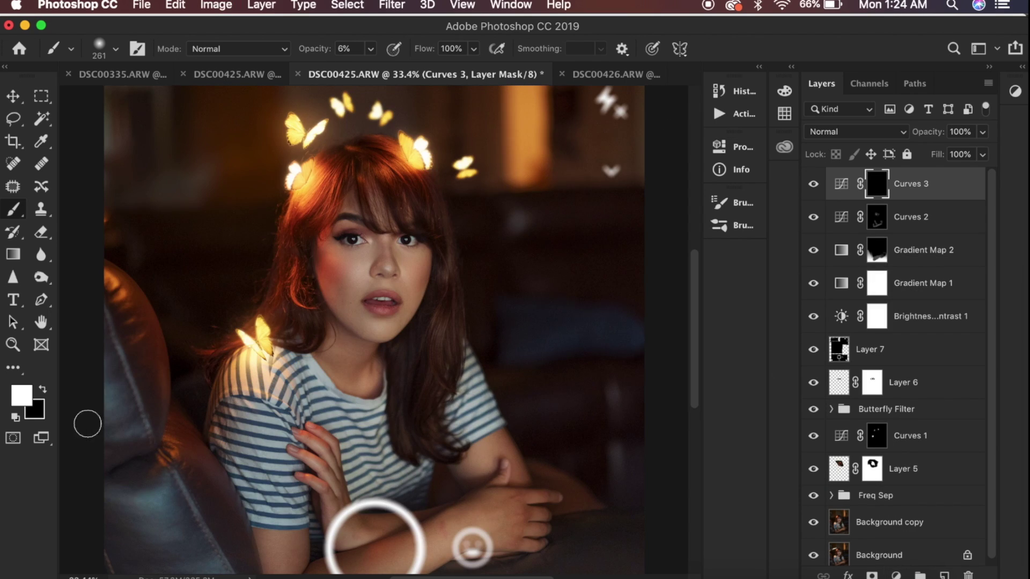
Step: Paint shadows around the face and body in the darkening Curves mask with a 261 px brush at 6% opacity, and compare before and after
scroll(389, 537, "down", 5)
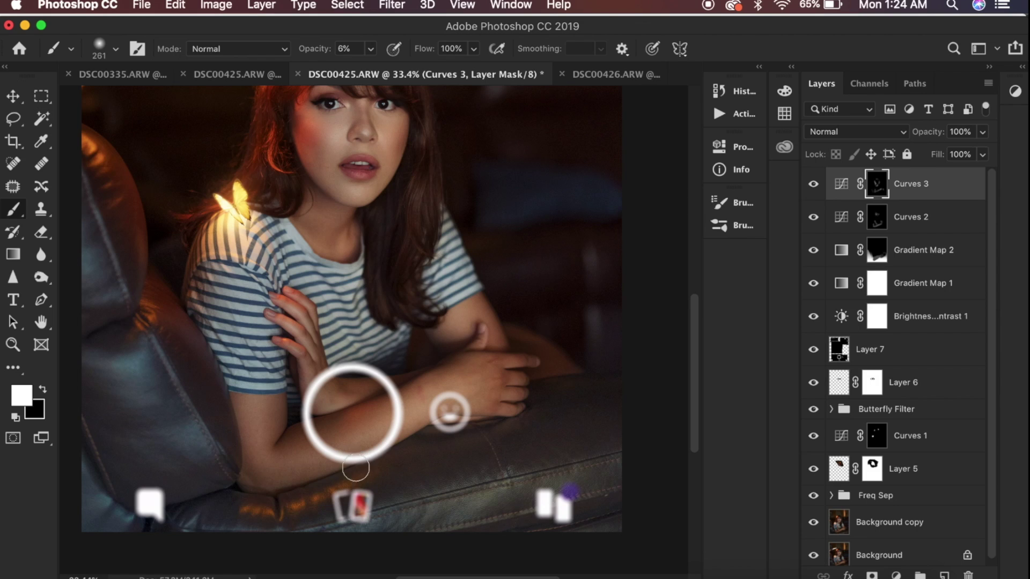
scroll(286, 232, "down", 5)
left_click(814, 184)
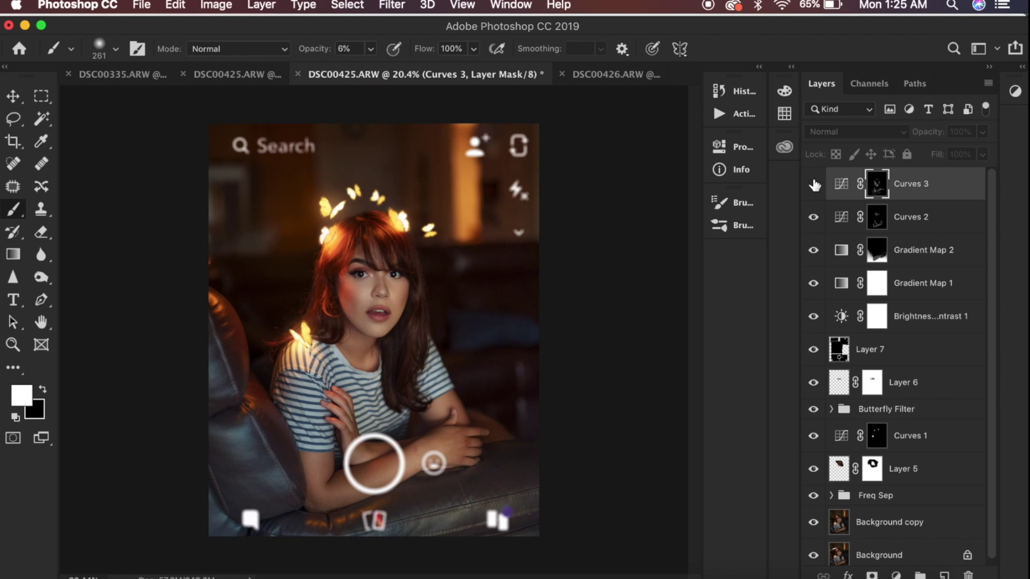
left_click(815, 184)
left_click(815, 184)
left_click(814, 184)
left_click(814, 184)
left_click(814, 184)
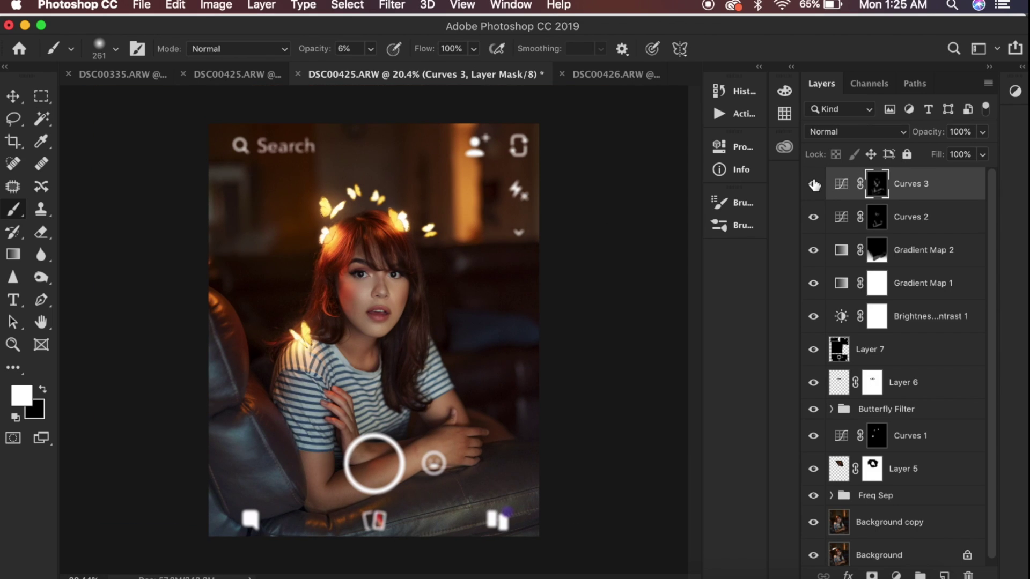
Step: Switch back and forth between the shaded composite and the finished DSC00425.ARW version to compare their overall look
left_click(223, 71)
scroll(455, 368, "up", 5)
scroll(455, 368, "down", 5)
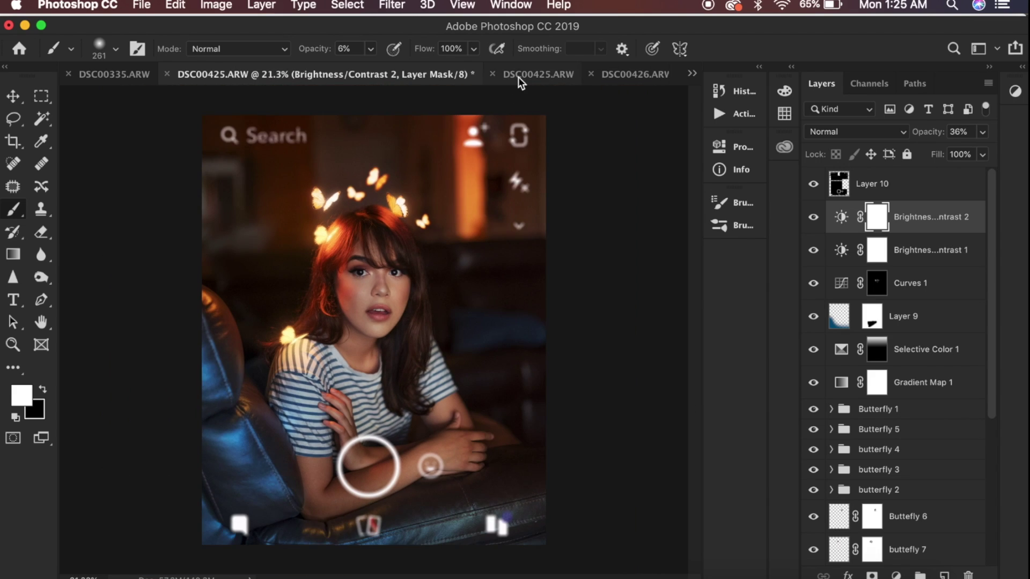
left_click(518, 76)
scroll(350, 230, "down", 1)
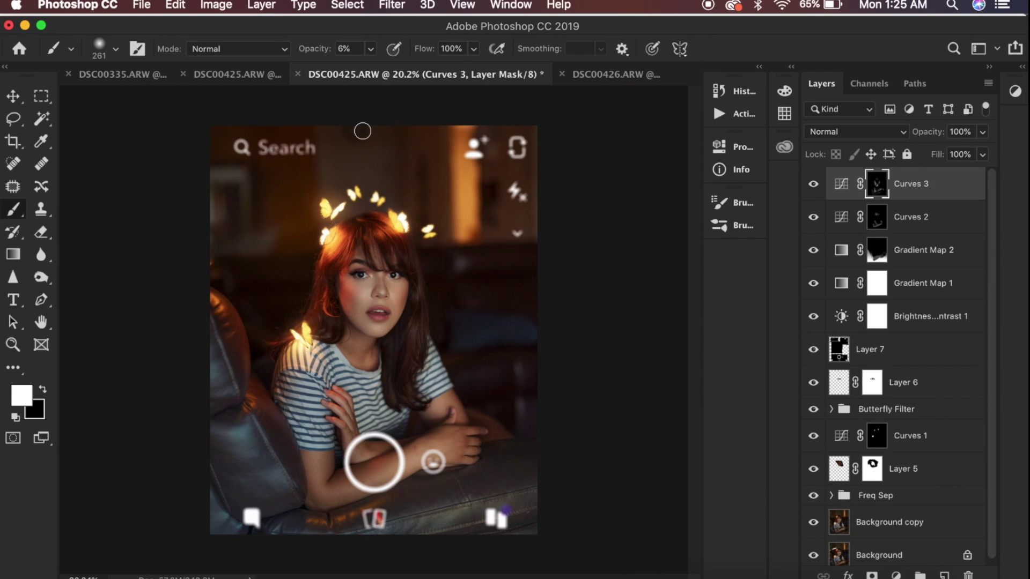
left_click(248, 74)
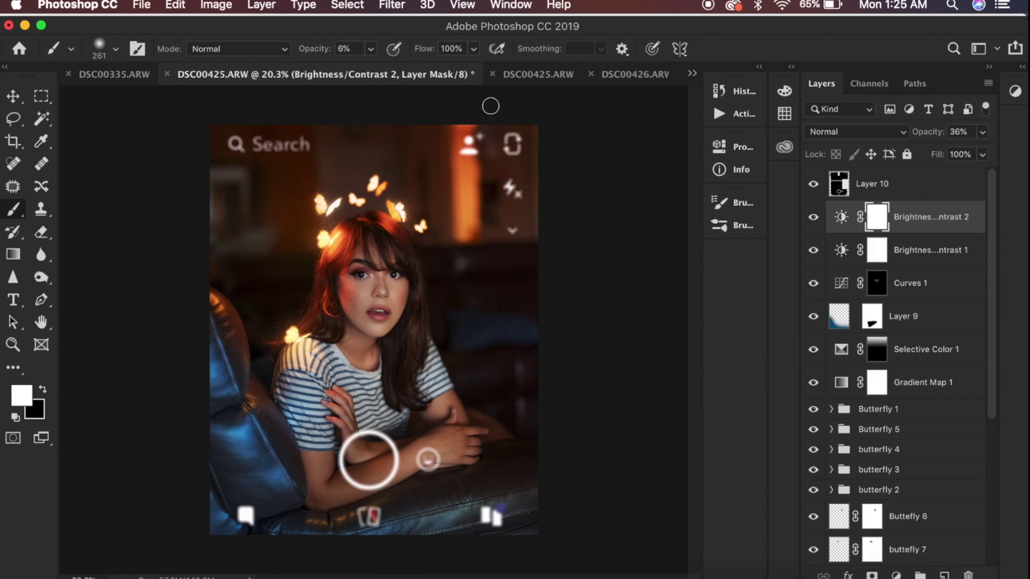
left_click(248, 74)
left_click(521, 76)
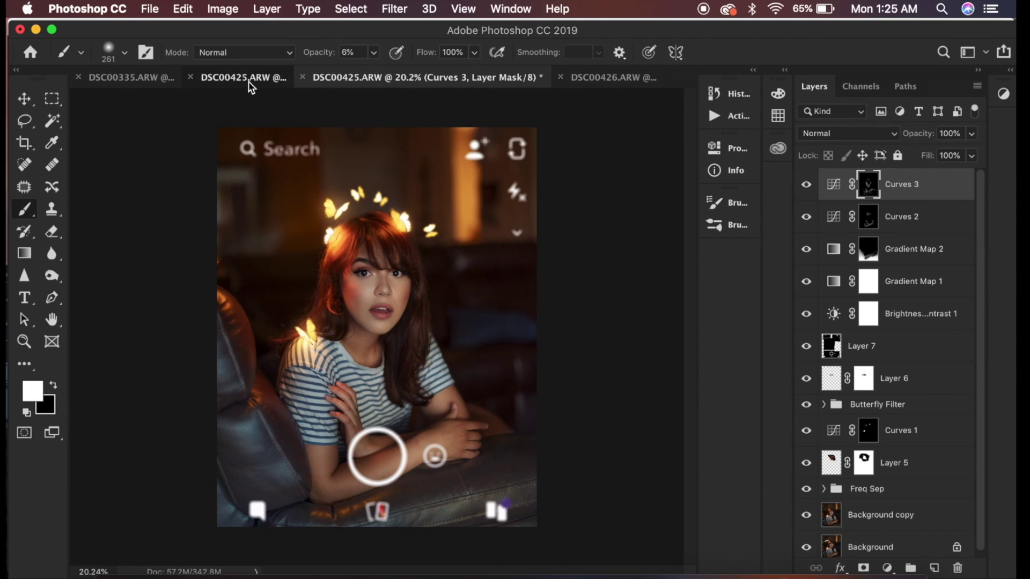
left_click(249, 81)
left_click(537, 80)
left_click(240, 76)
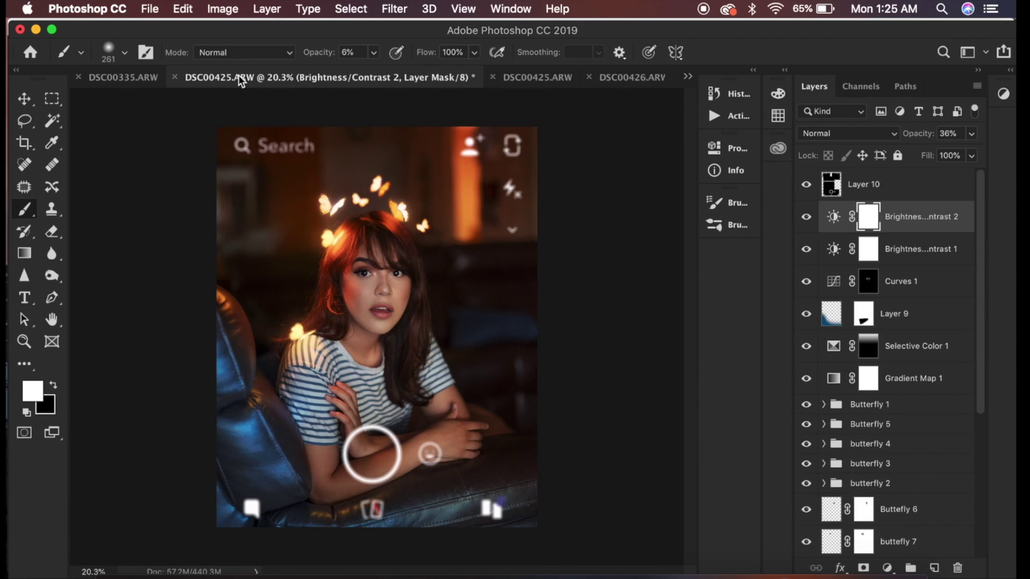
left_click(517, 79)
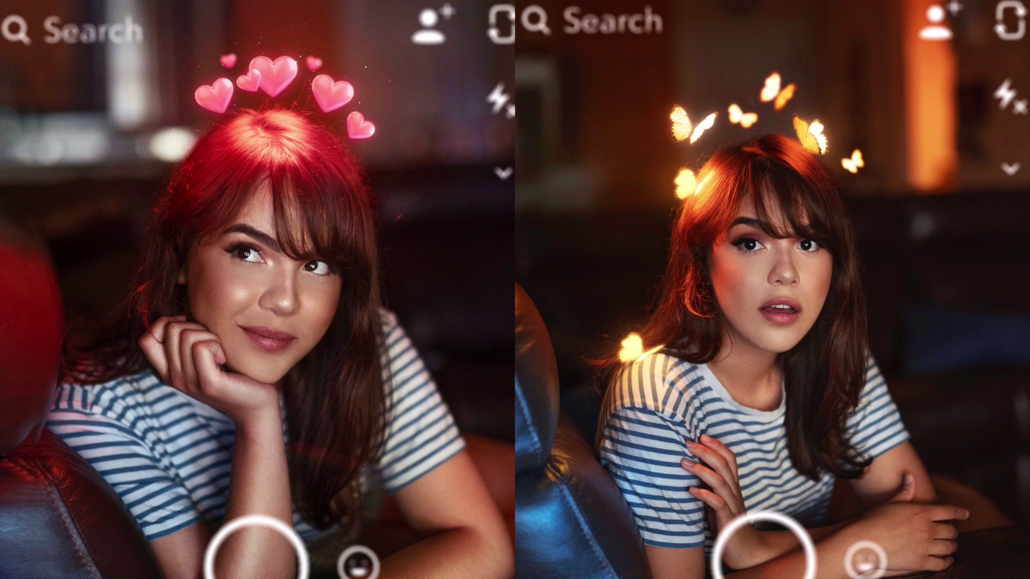